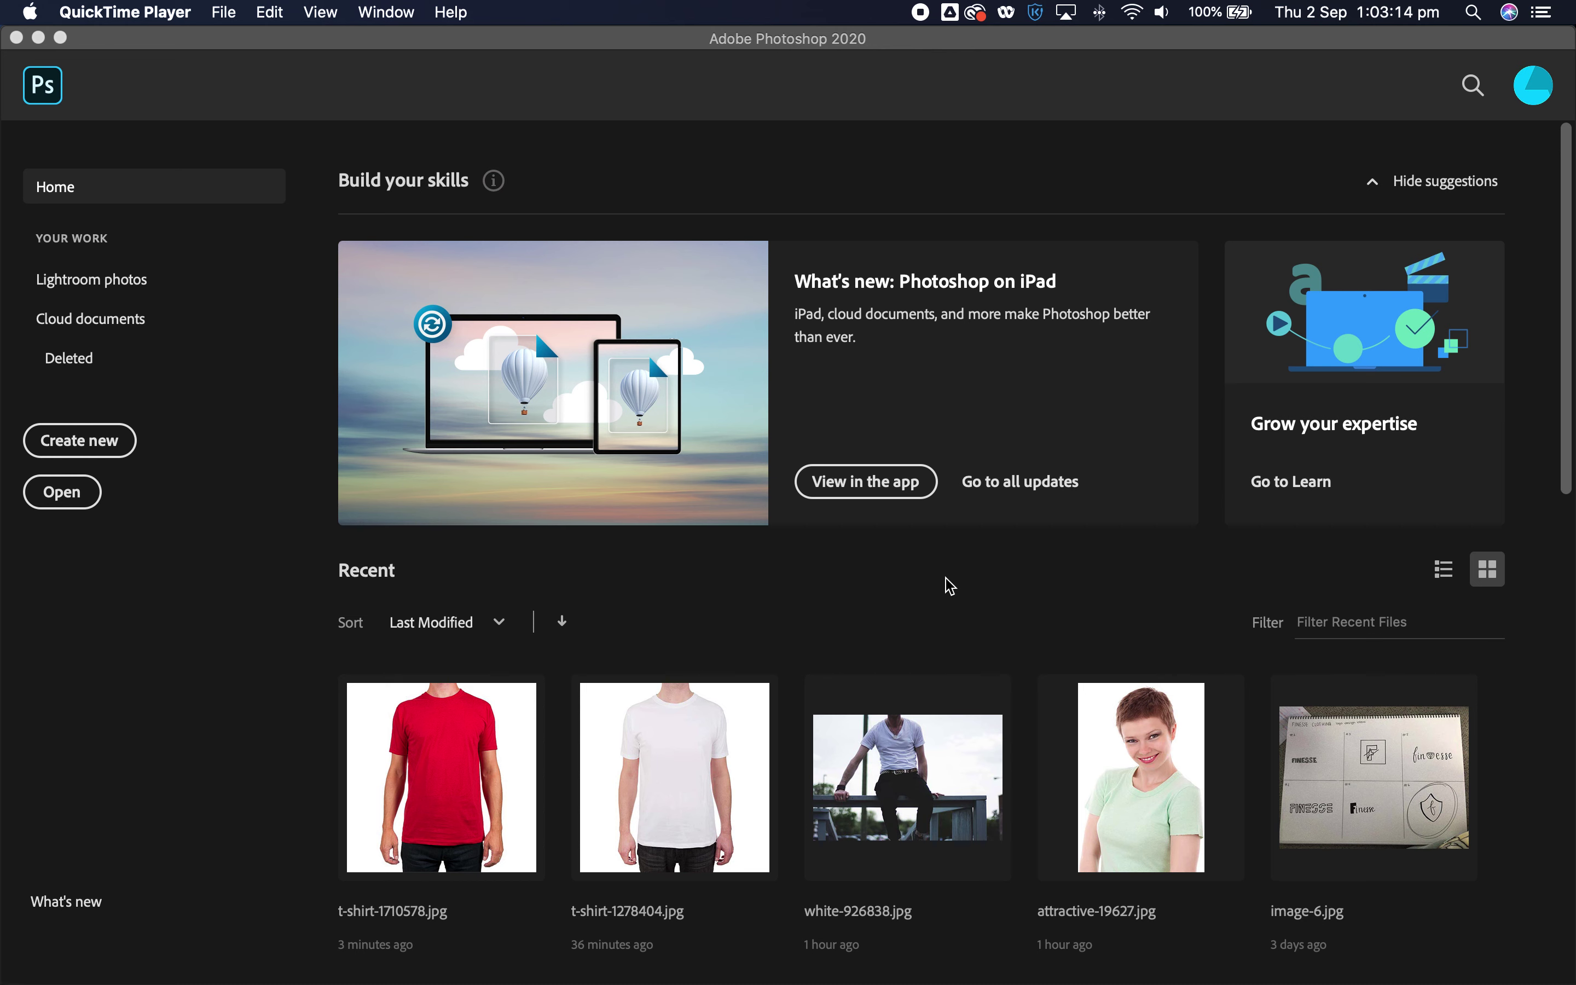
- Open t-shirt-1710578.jpg from the Recent files list
{"action": "left_click", "coordinate": [458, 763]}
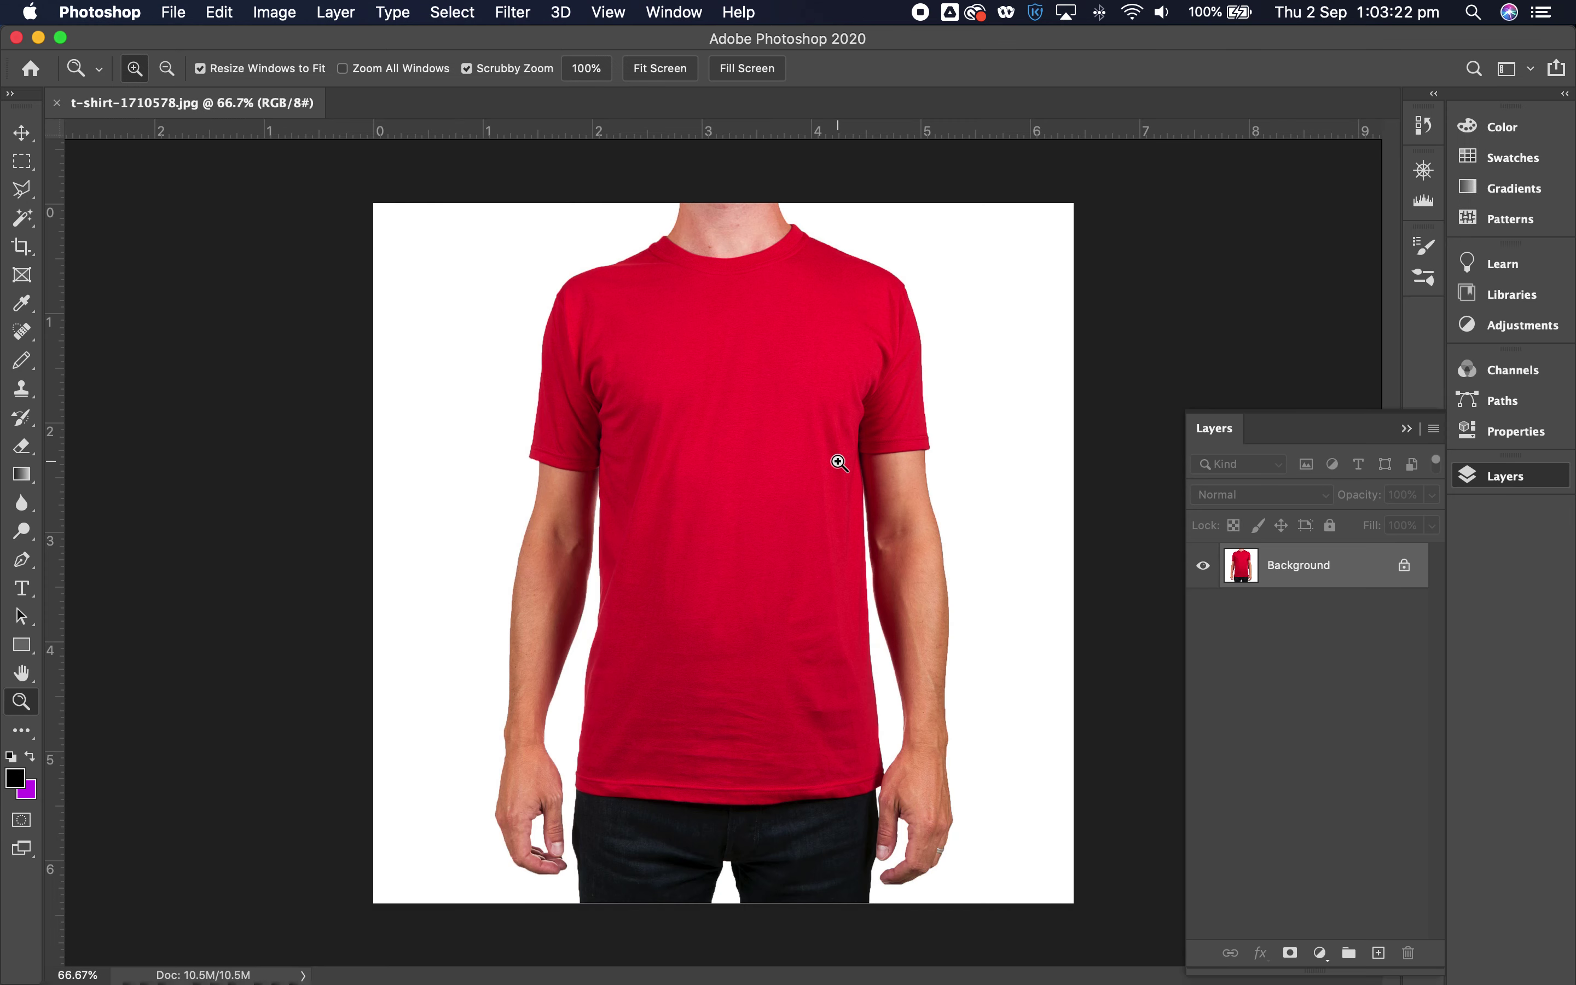
- Zoom in twice on the t-shirt and pan so the chest and sleeve fill the view
{"action": "left_click", "coordinate": [912, 394]}
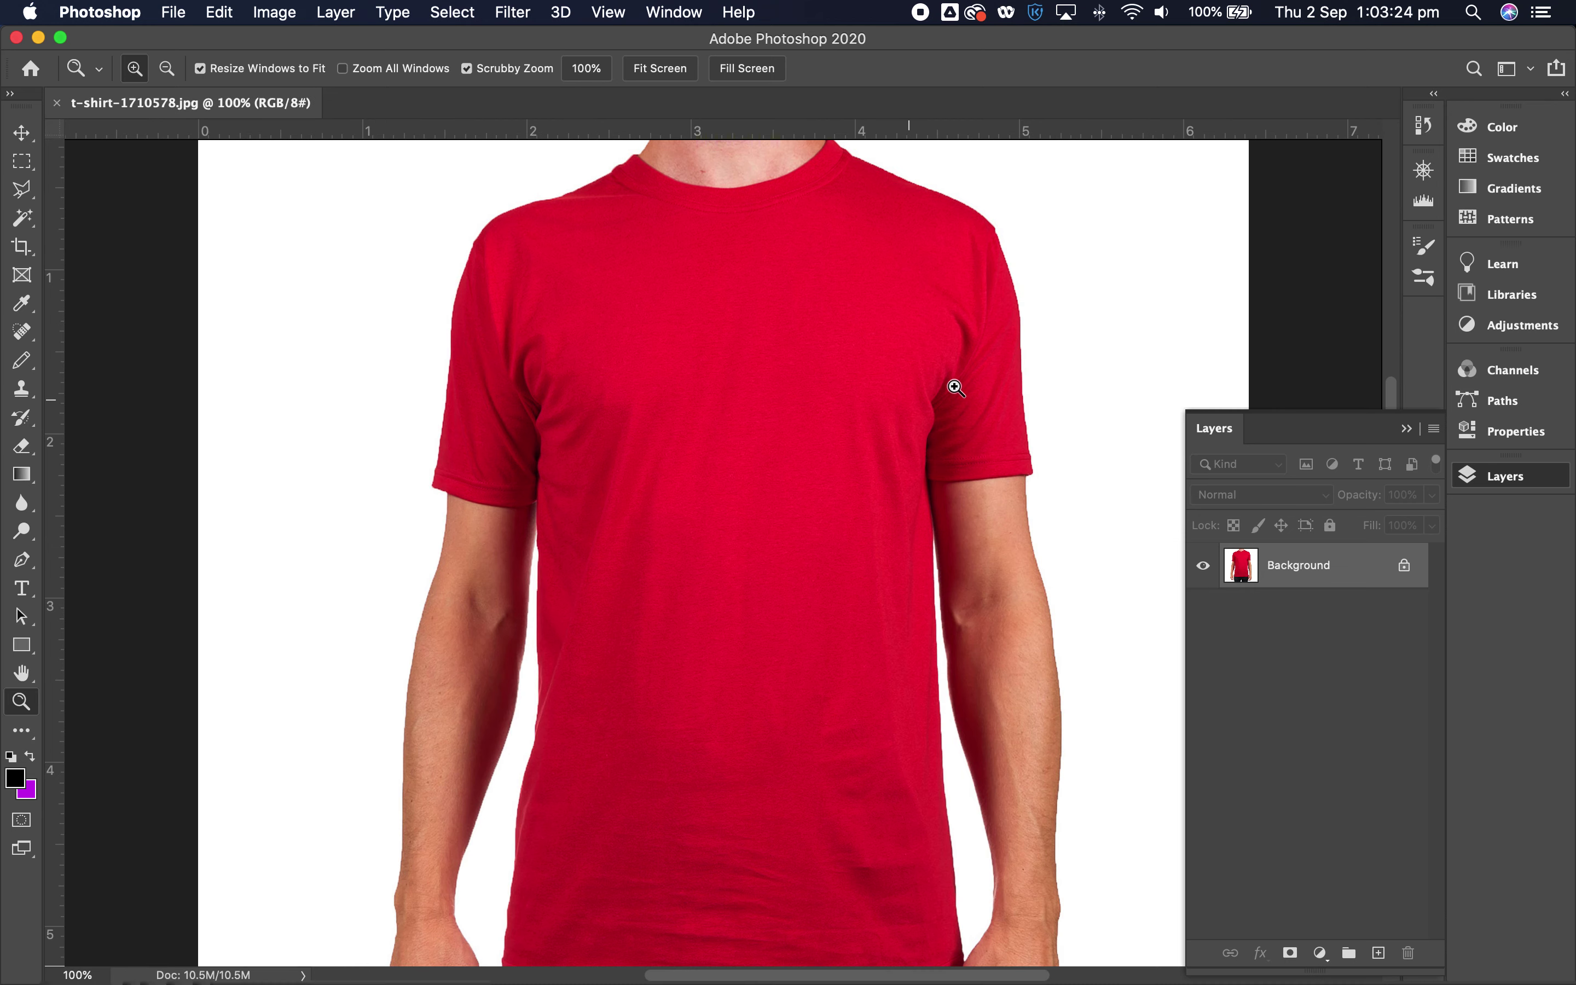
{"action": "left_click", "coordinate": [1011, 365]}
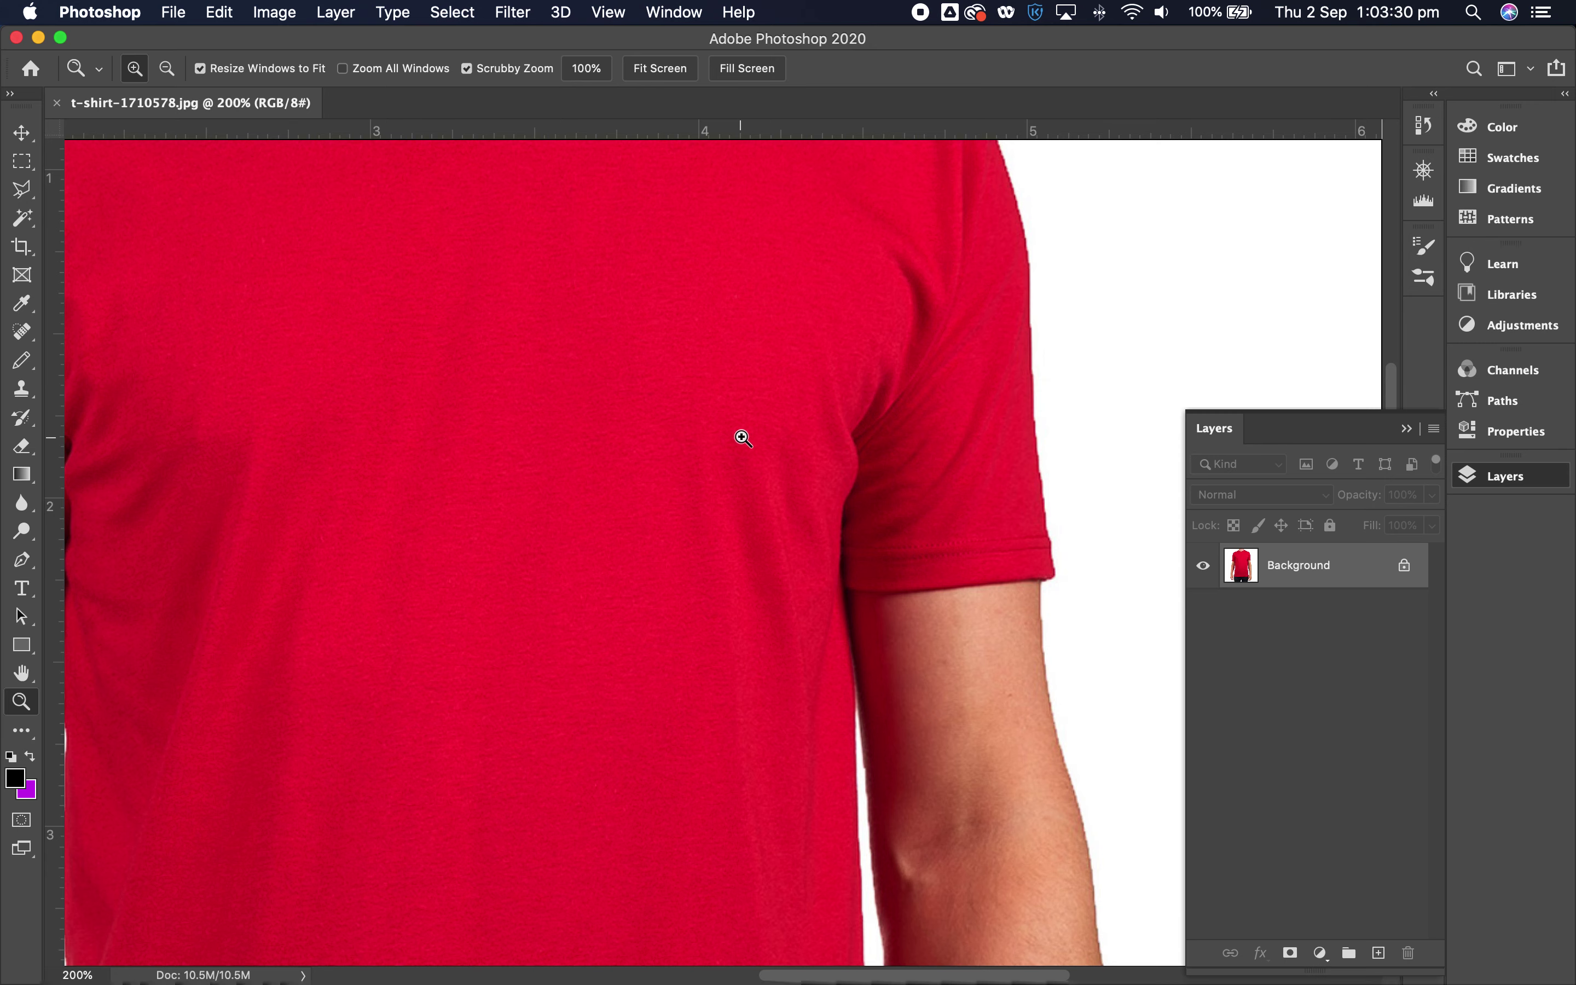
{"action": "key", "text": "space"}
{"action": "left_click_drag", "start_coordinate": [704, 425], "coordinate": [773, 474]}
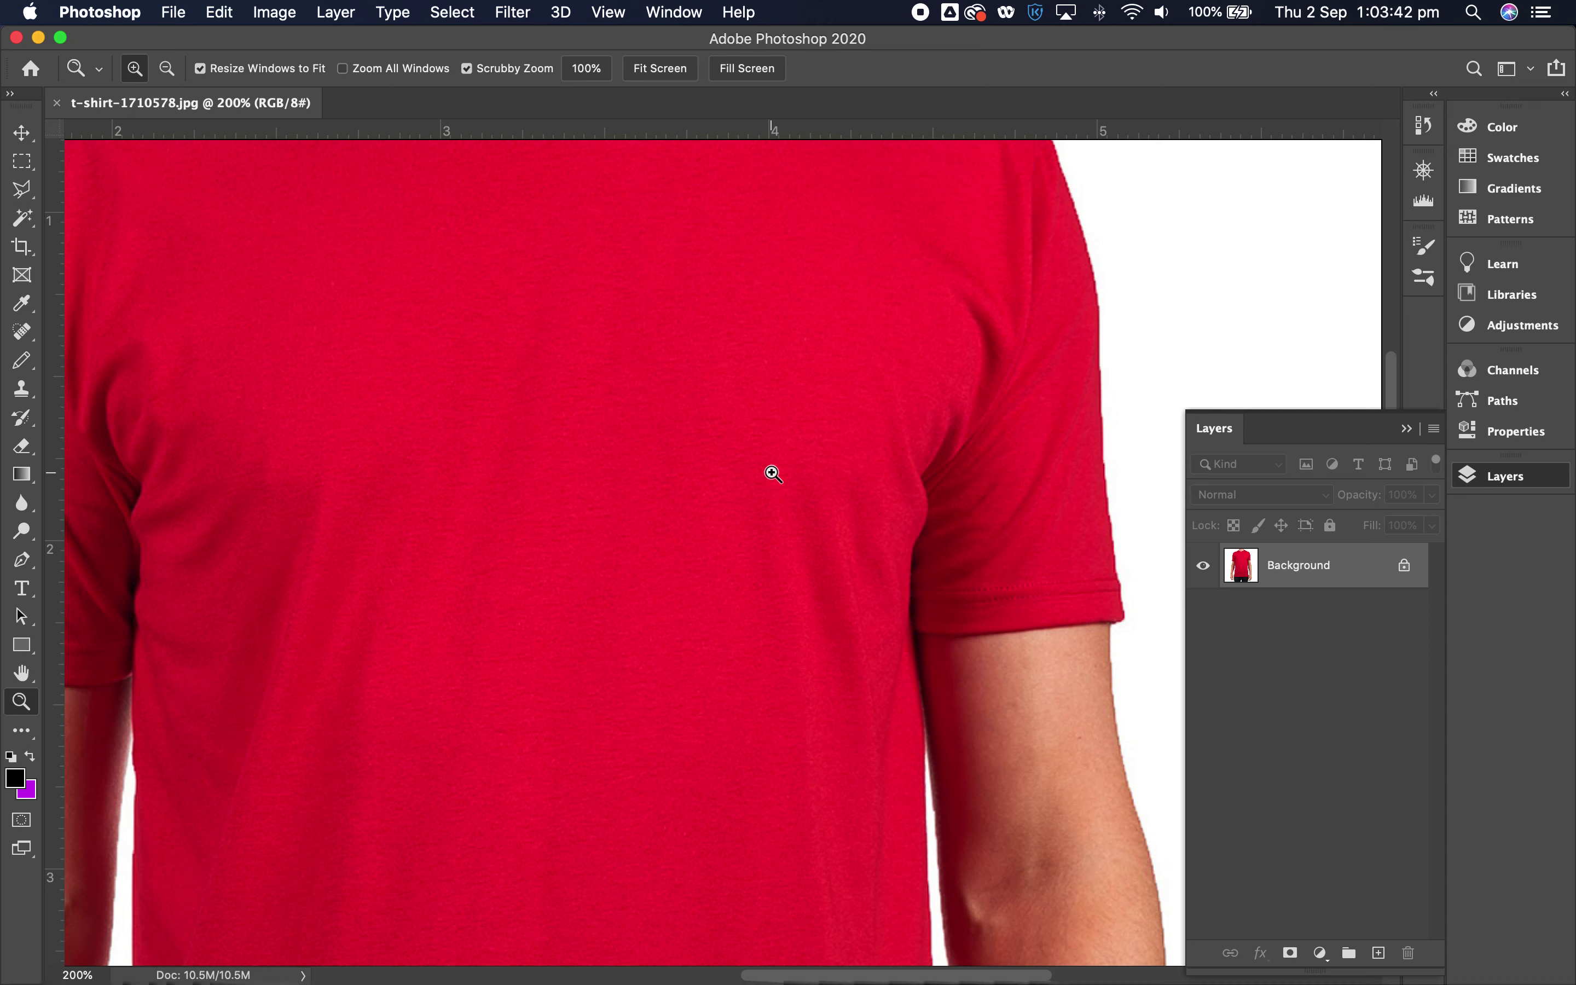
{"action": "left_click", "coordinate": [174, 17]}
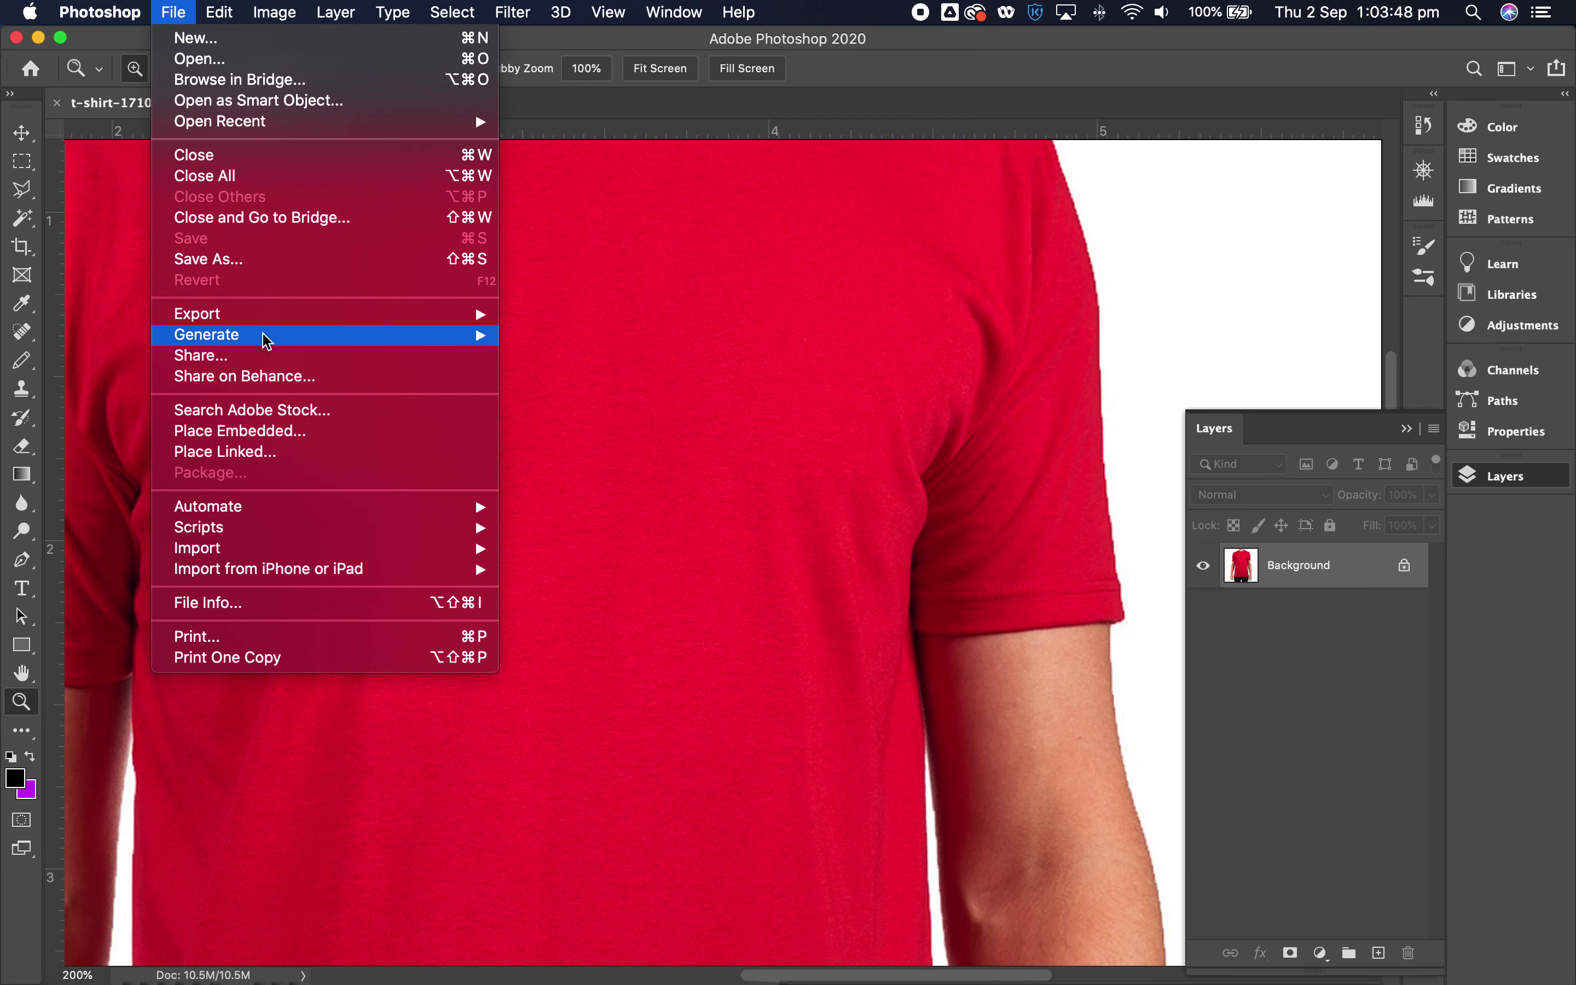
- Place australian_coat_of_arms.ai as an embedded layer over the t-shirt image
{"action": "left_click", "coordinate": [251, 439]}
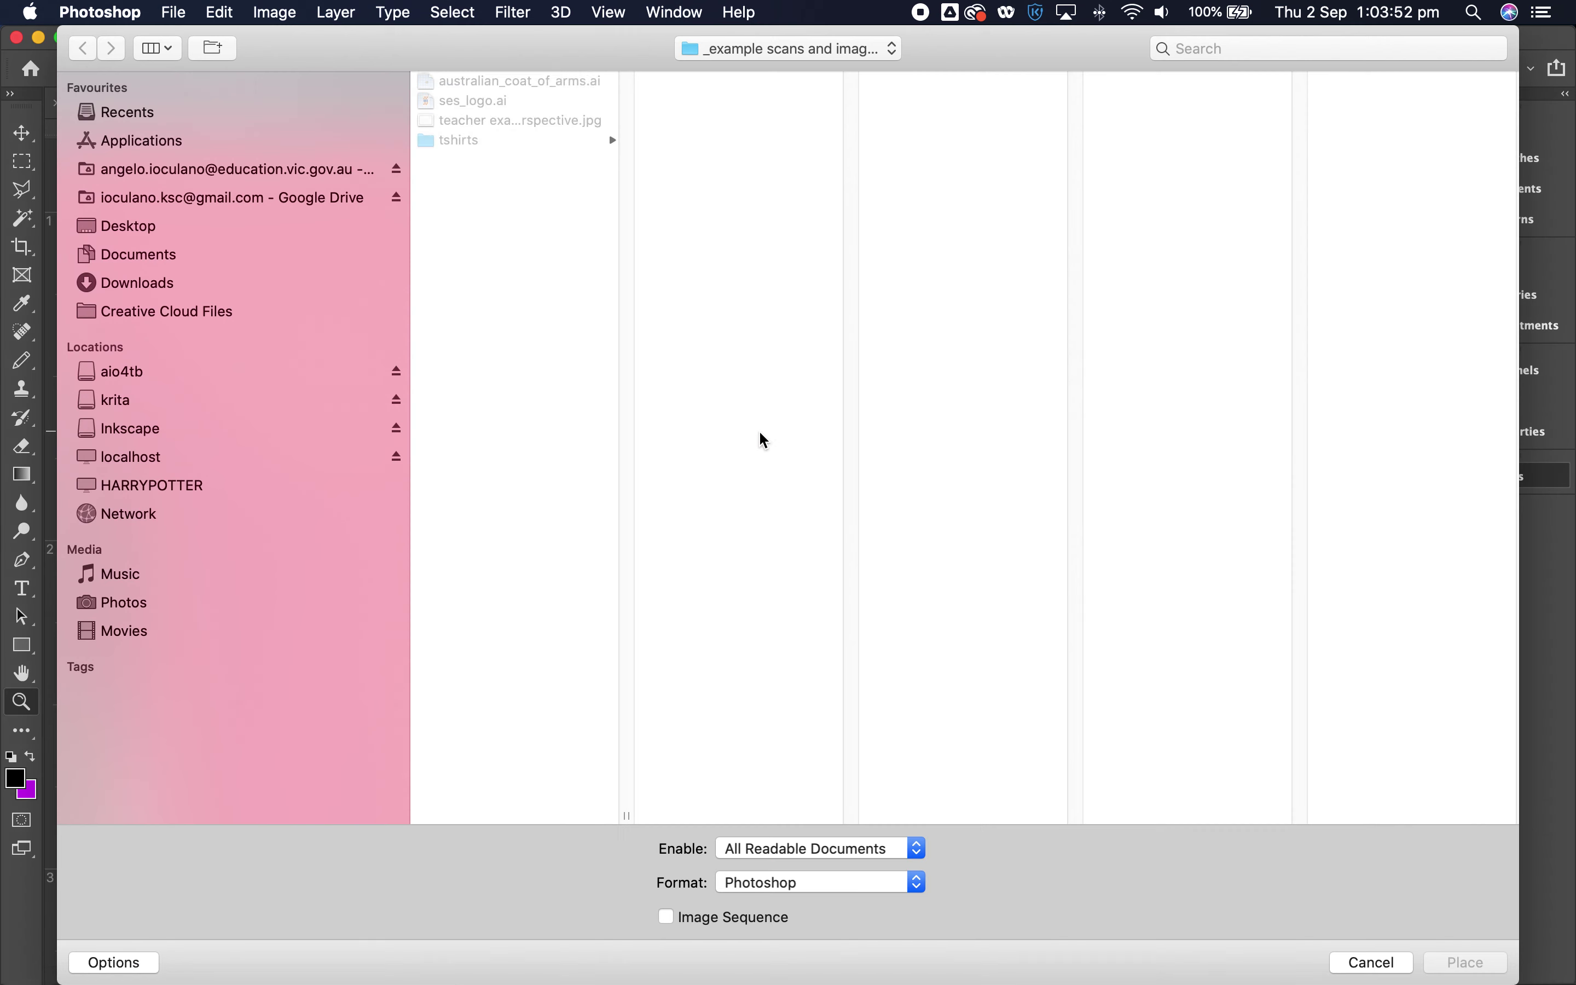
{"action": "left_click", "coordinate": [552, 79]}
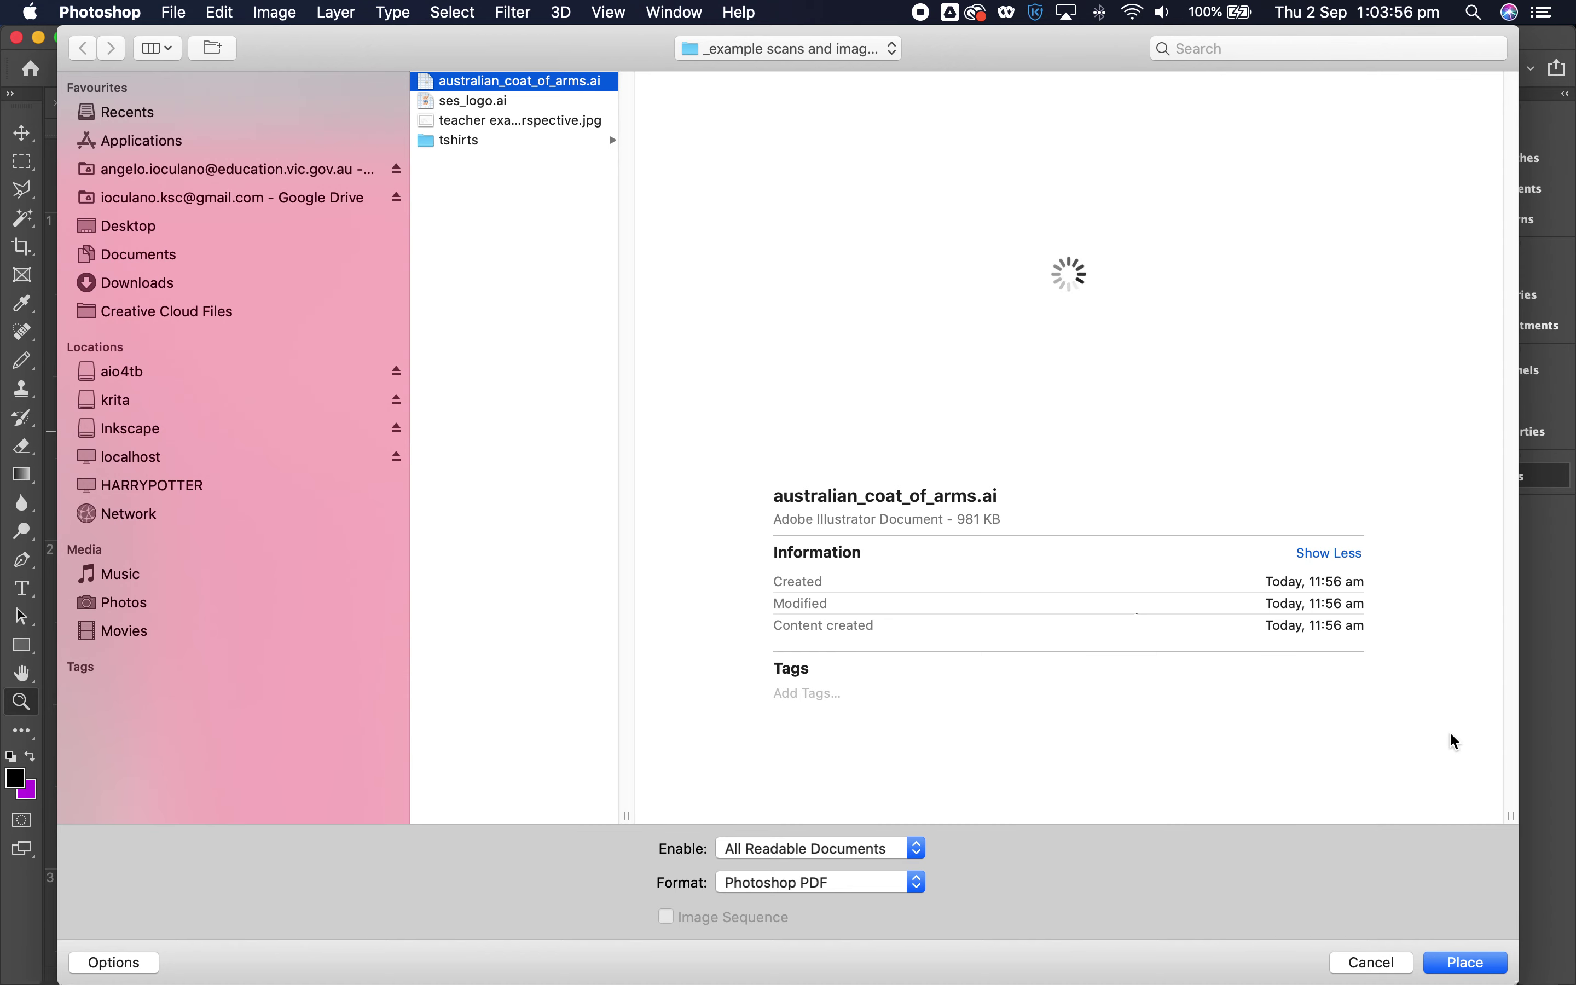
{"action": "left_click", "coordinate": [1467, 963]}
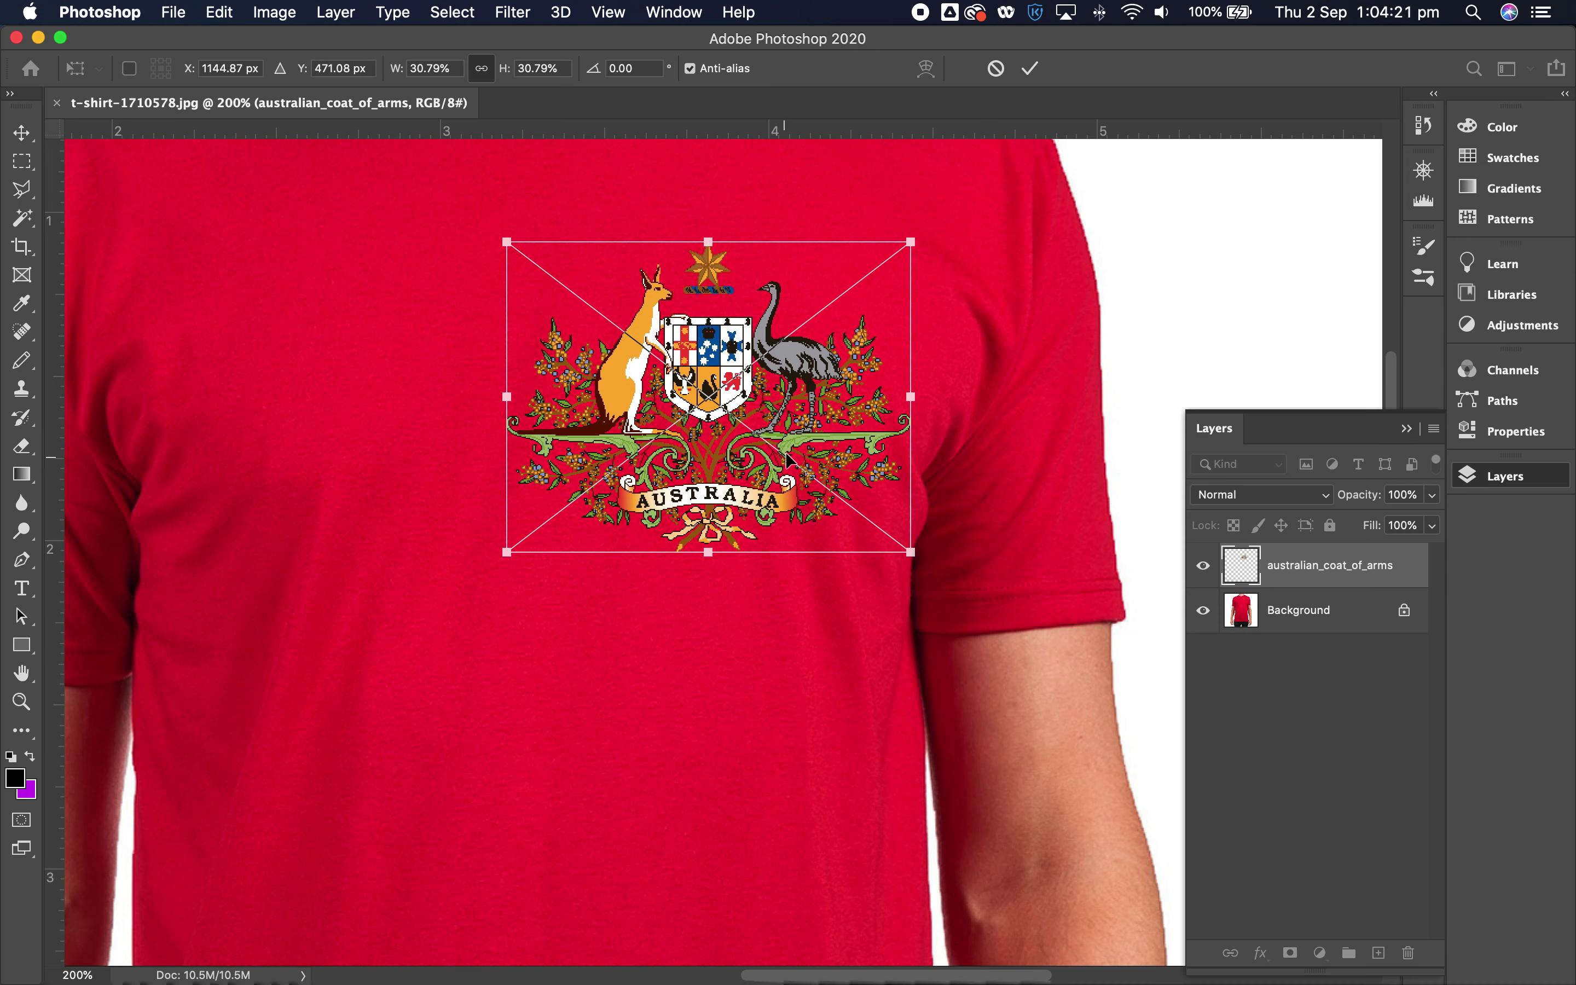
- Scale the coat of arms to 27.35%, move it onto the shirt's chest, and commit
{"action": "left_click_drag", "start_coordinate": [798, 455], "coordinate": [818, 468]}
{"action": "left_click_drag", "start_coordinate": [522, 256], "coordinate": [556, 283]}
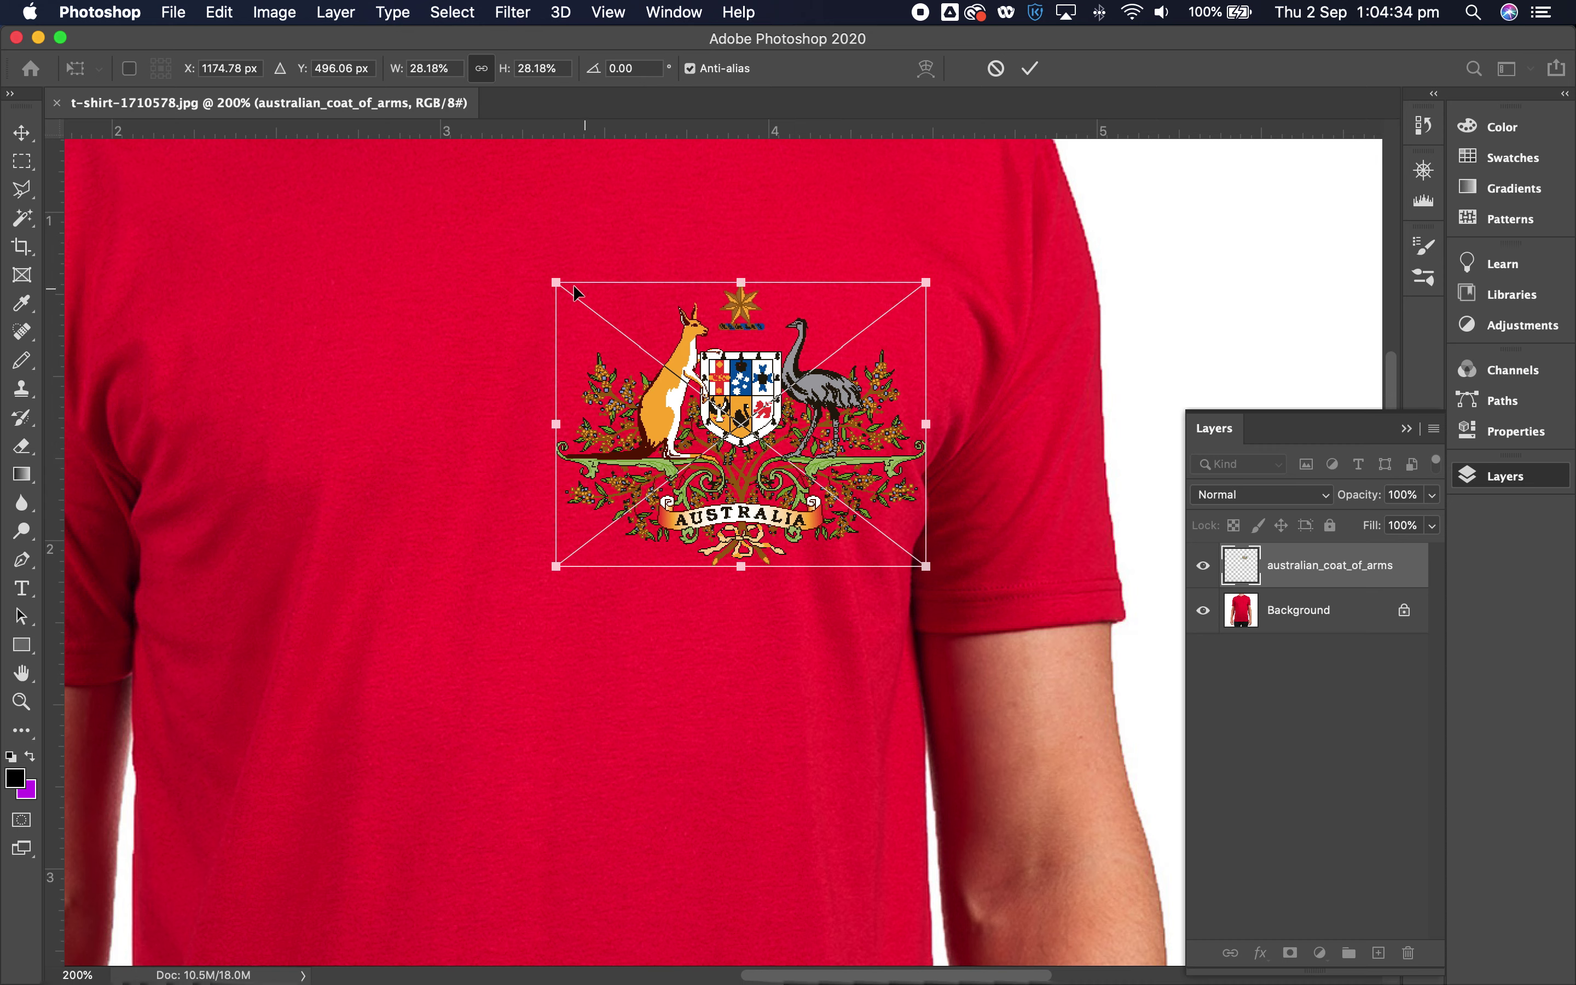
{"action": "left_click_drag", "start_coordinate": [557, 284], "coordinate": [567, 292]}
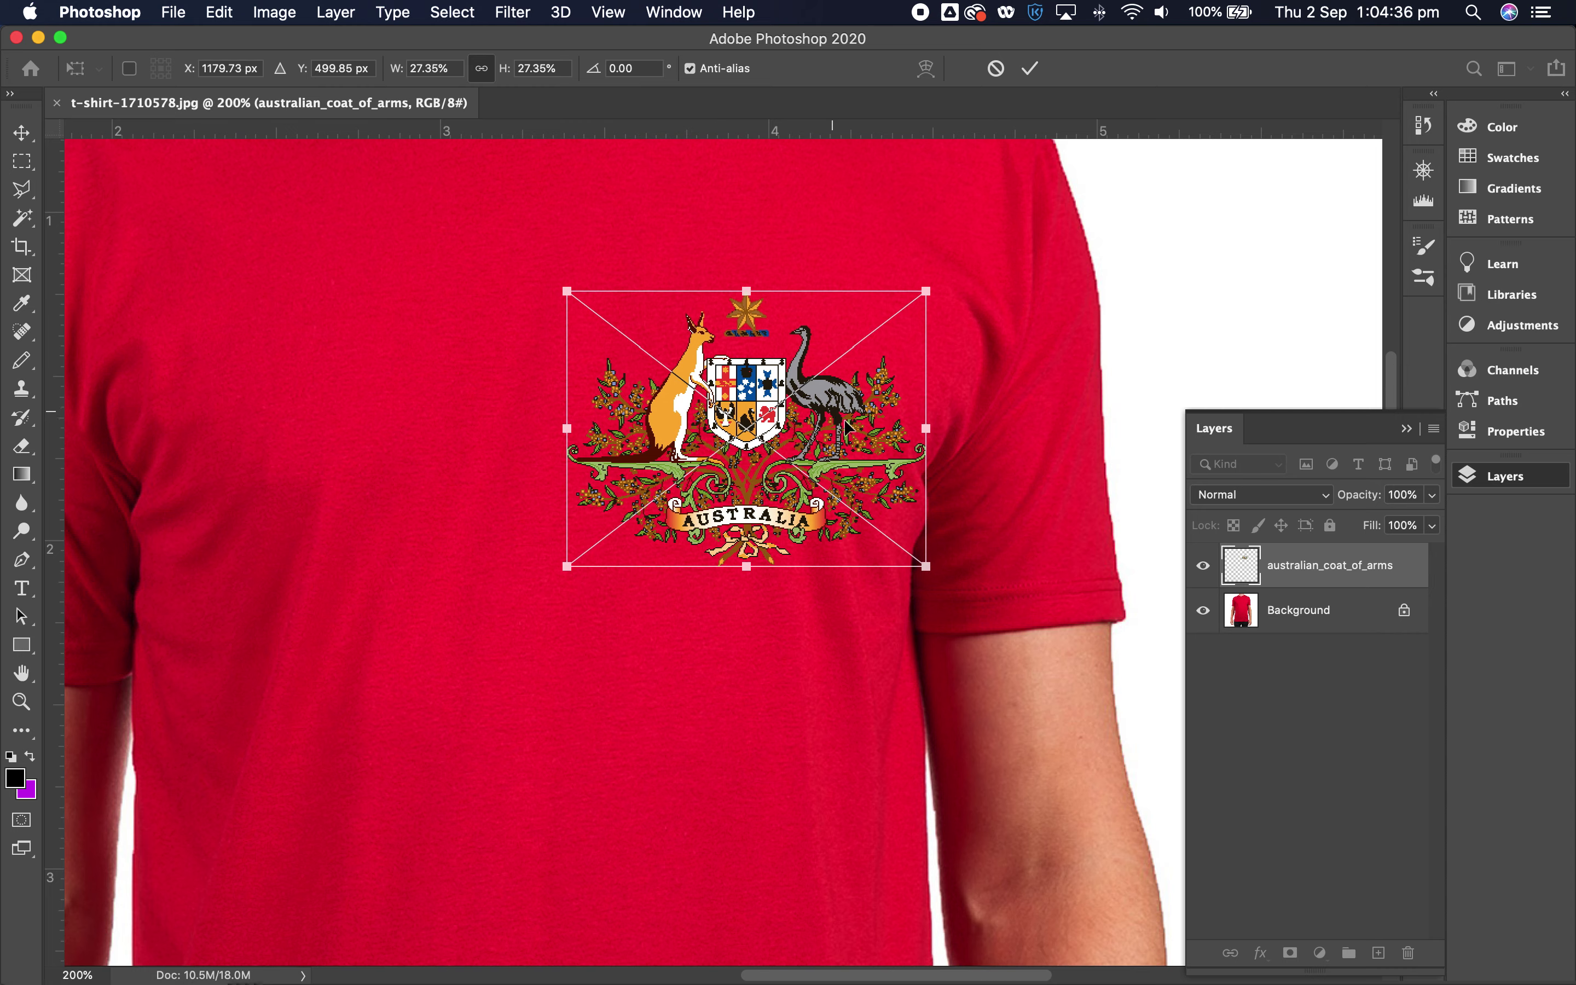
{"action": "left_click_drag", "start_coordinate": [846, 436], "coordinate": [973, 468]}
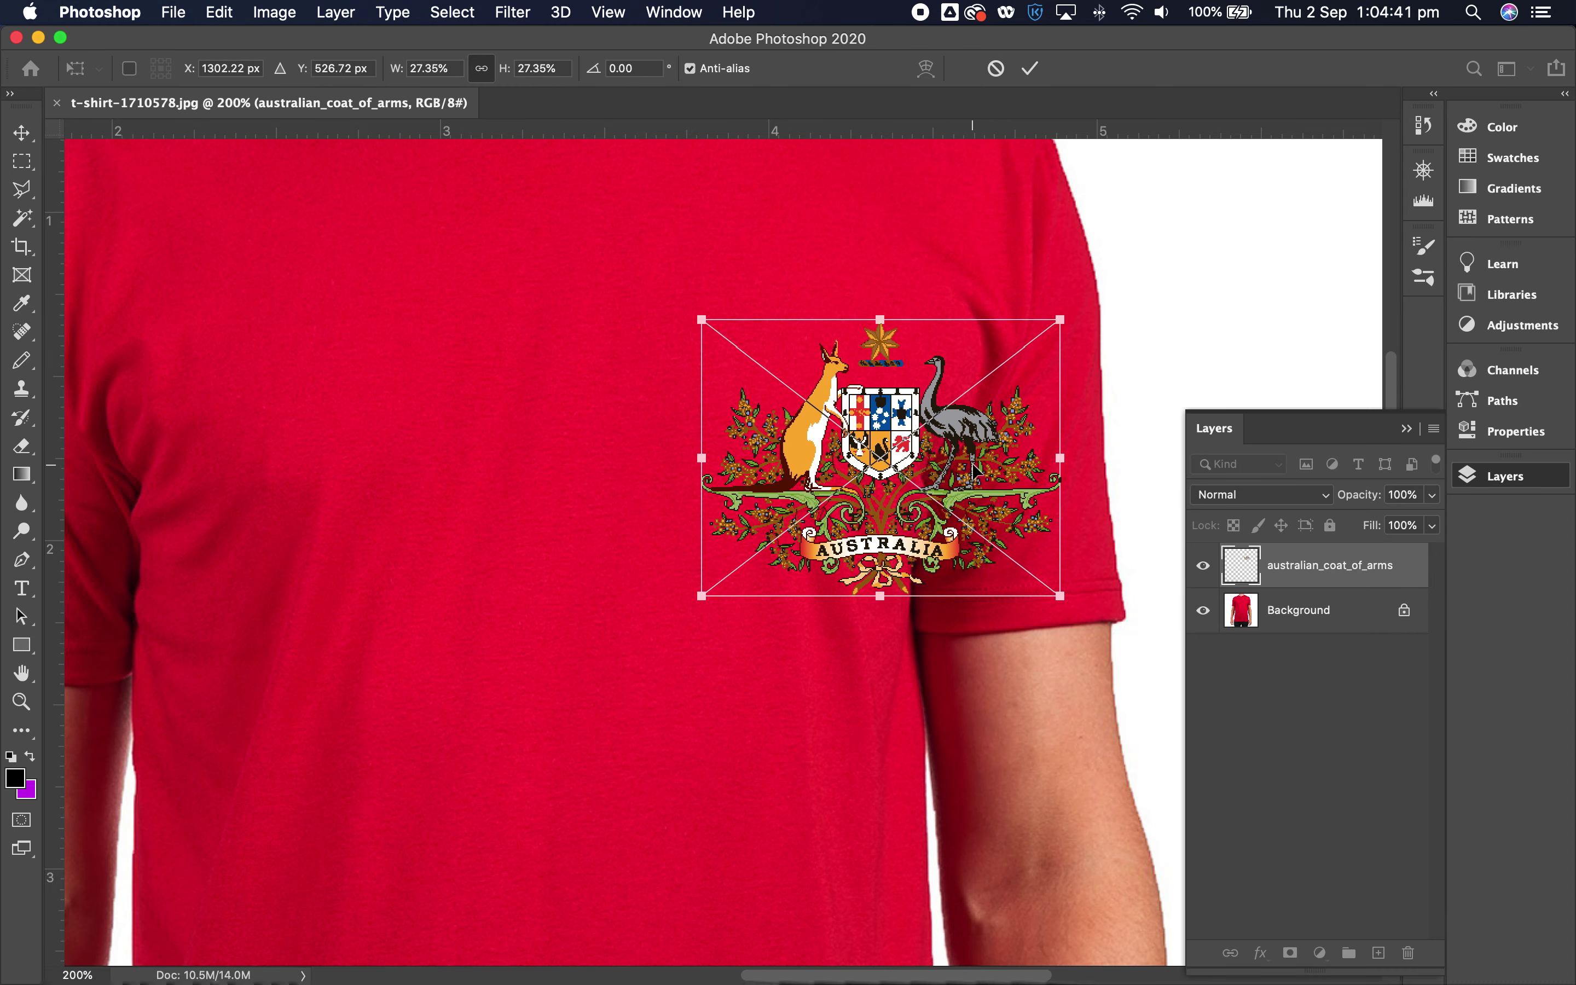
{"action": "key", "text": "Return"}
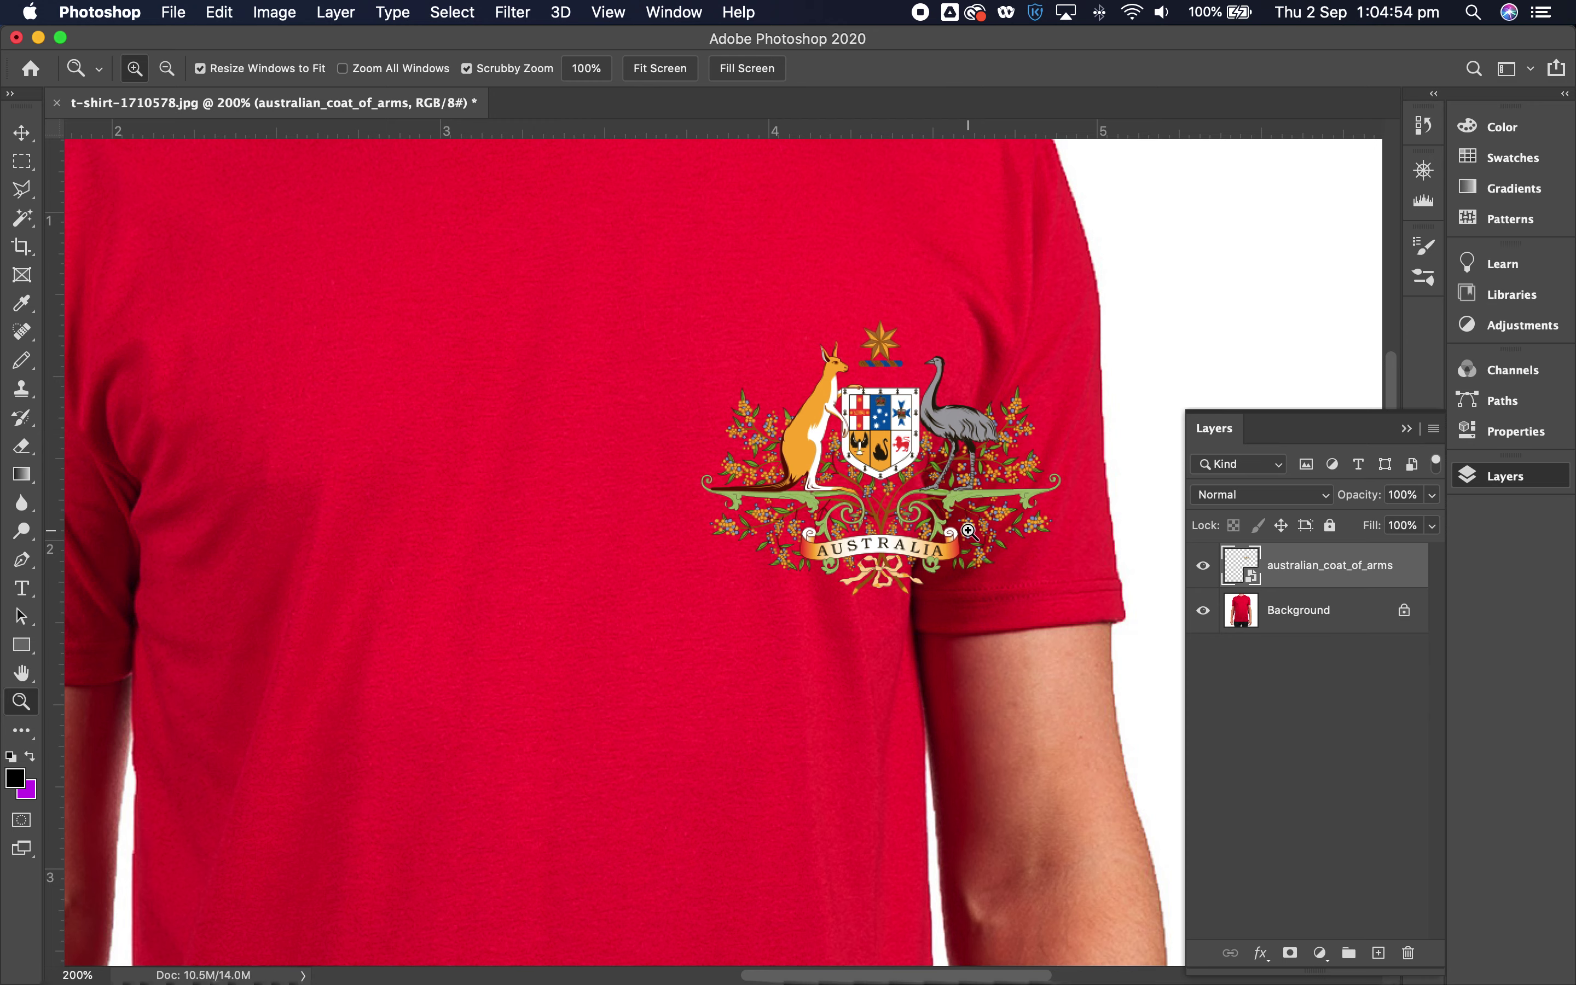
{"action": "left_click", "coordinate": [975, 494]}
{"action": "left_click", "coordinate": [973, 468]}
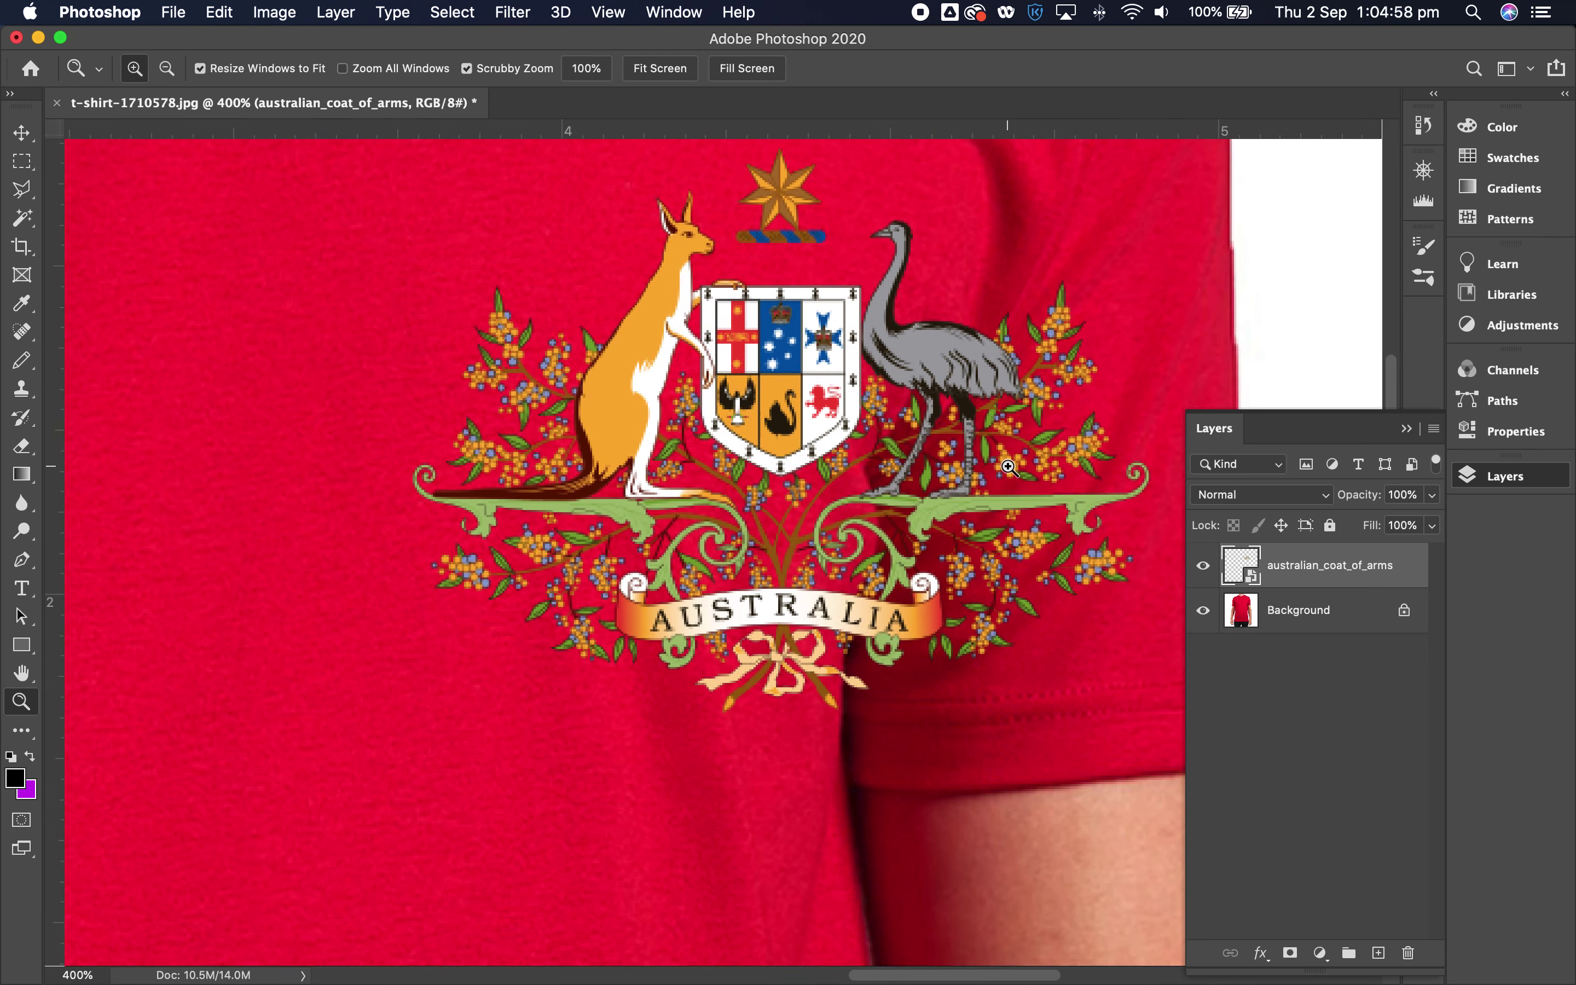
{"action": "left_click", "coordinate": [1014, 478]}
{"action": "left_click_drag", "start_coordinate": [1015, 479], "coordinate": [911, 498]}
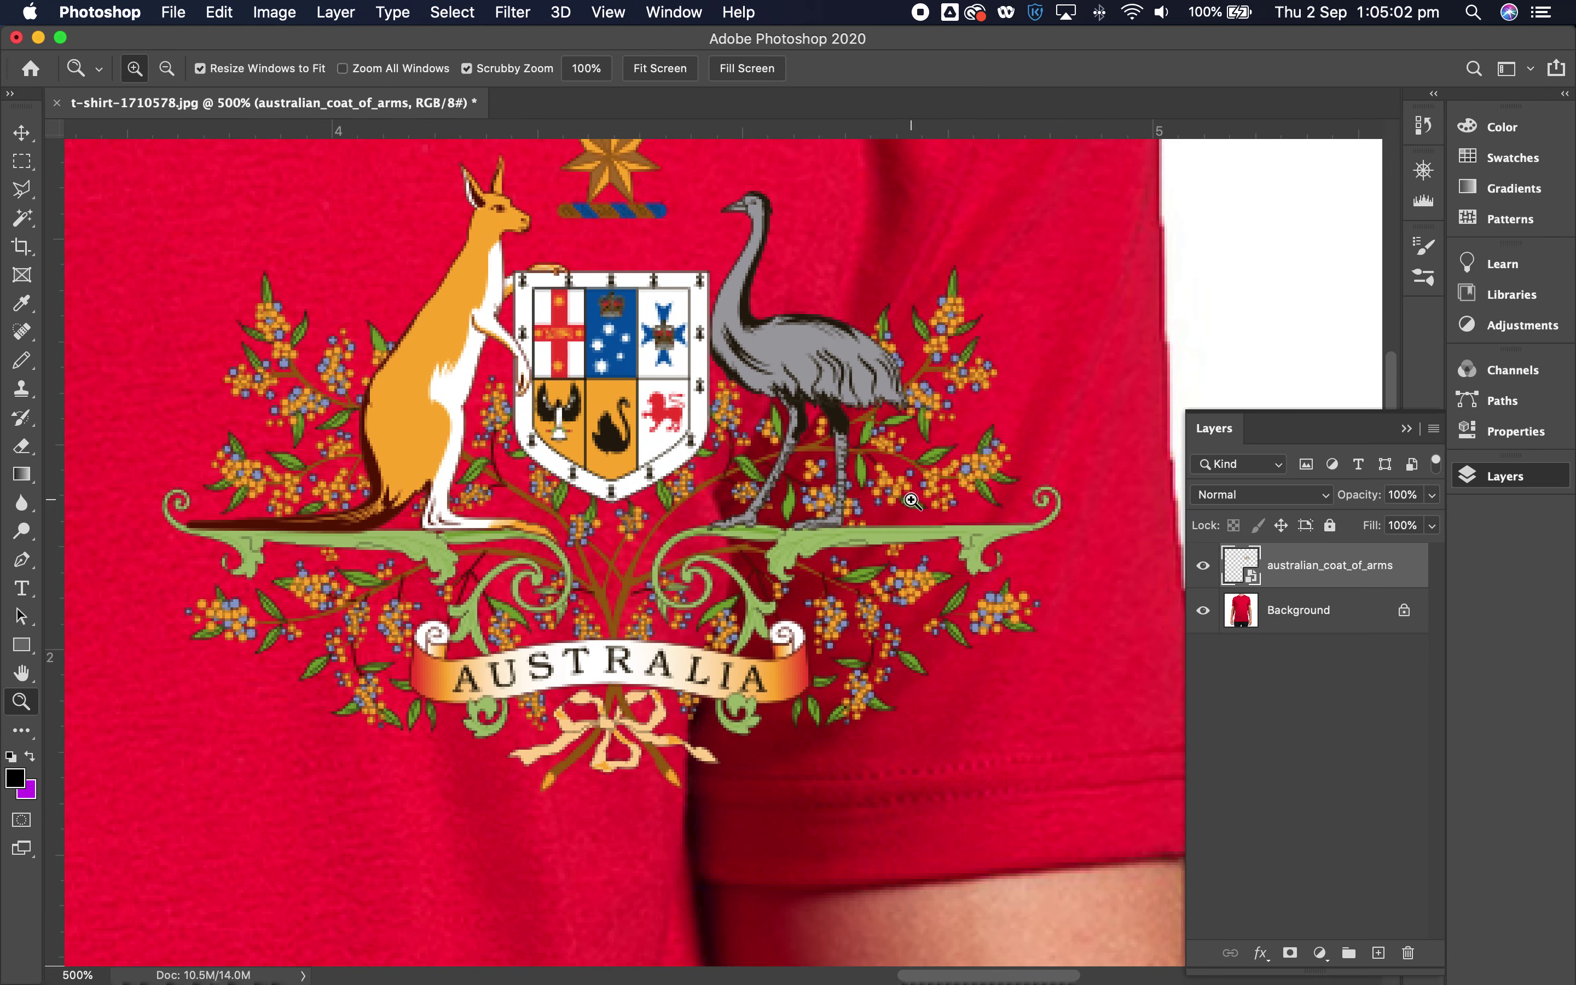
{"action": "left_click", "coordinate": [1237, 495]}
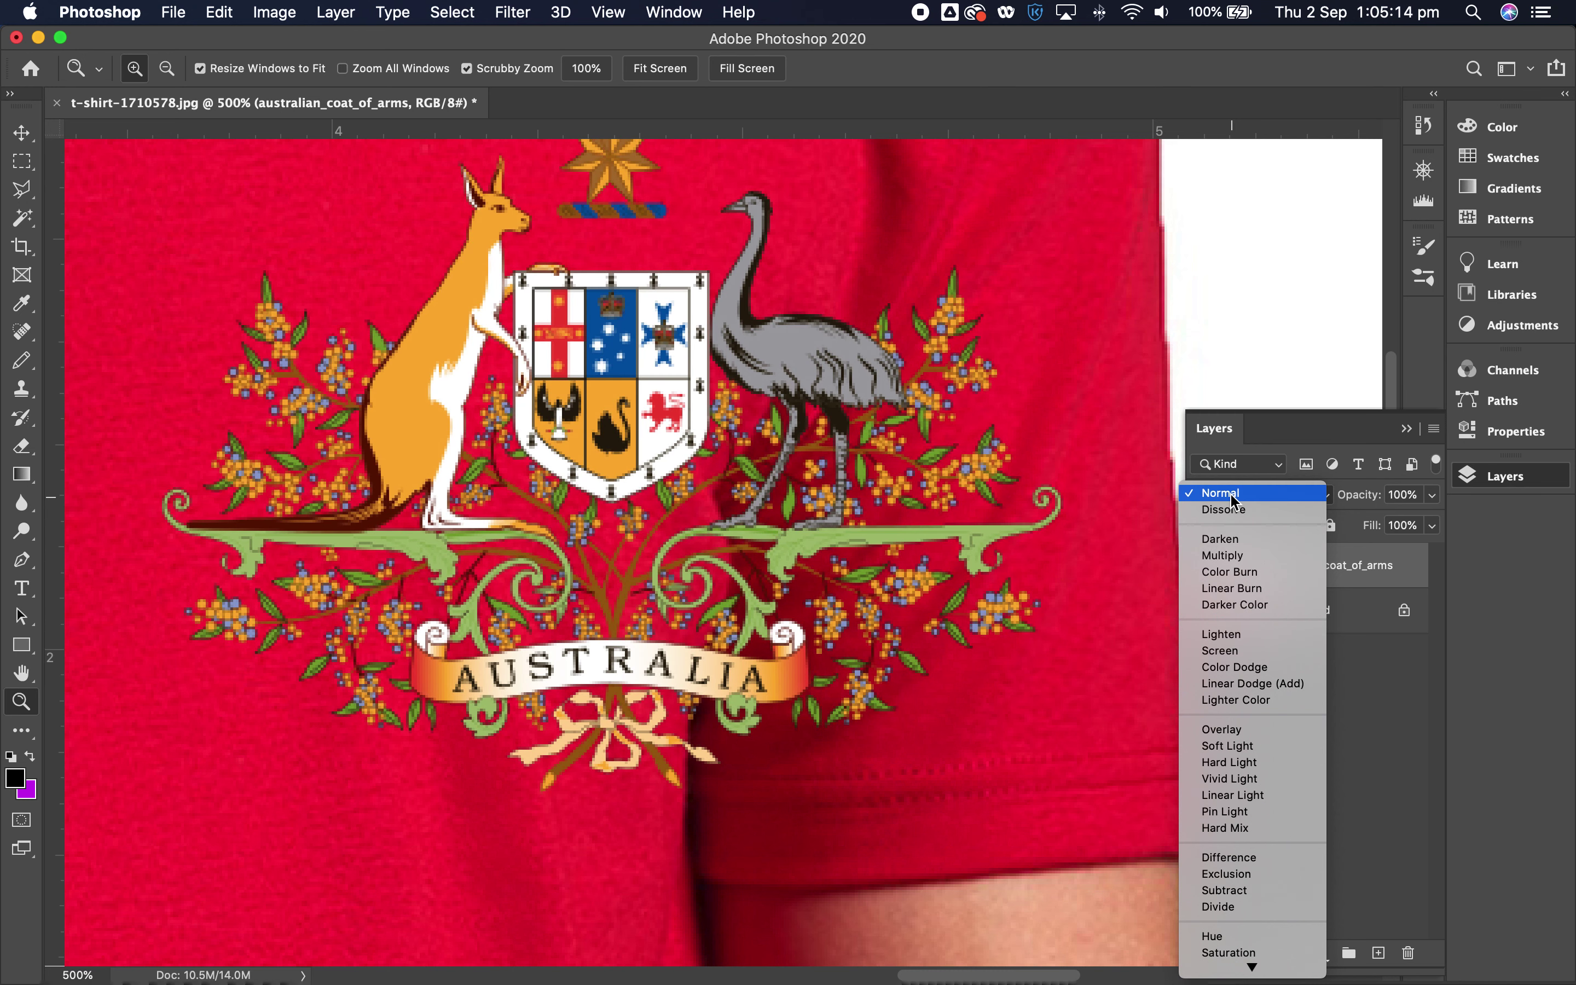
{"action": "left_click", "coordinate": [1235, 496]}
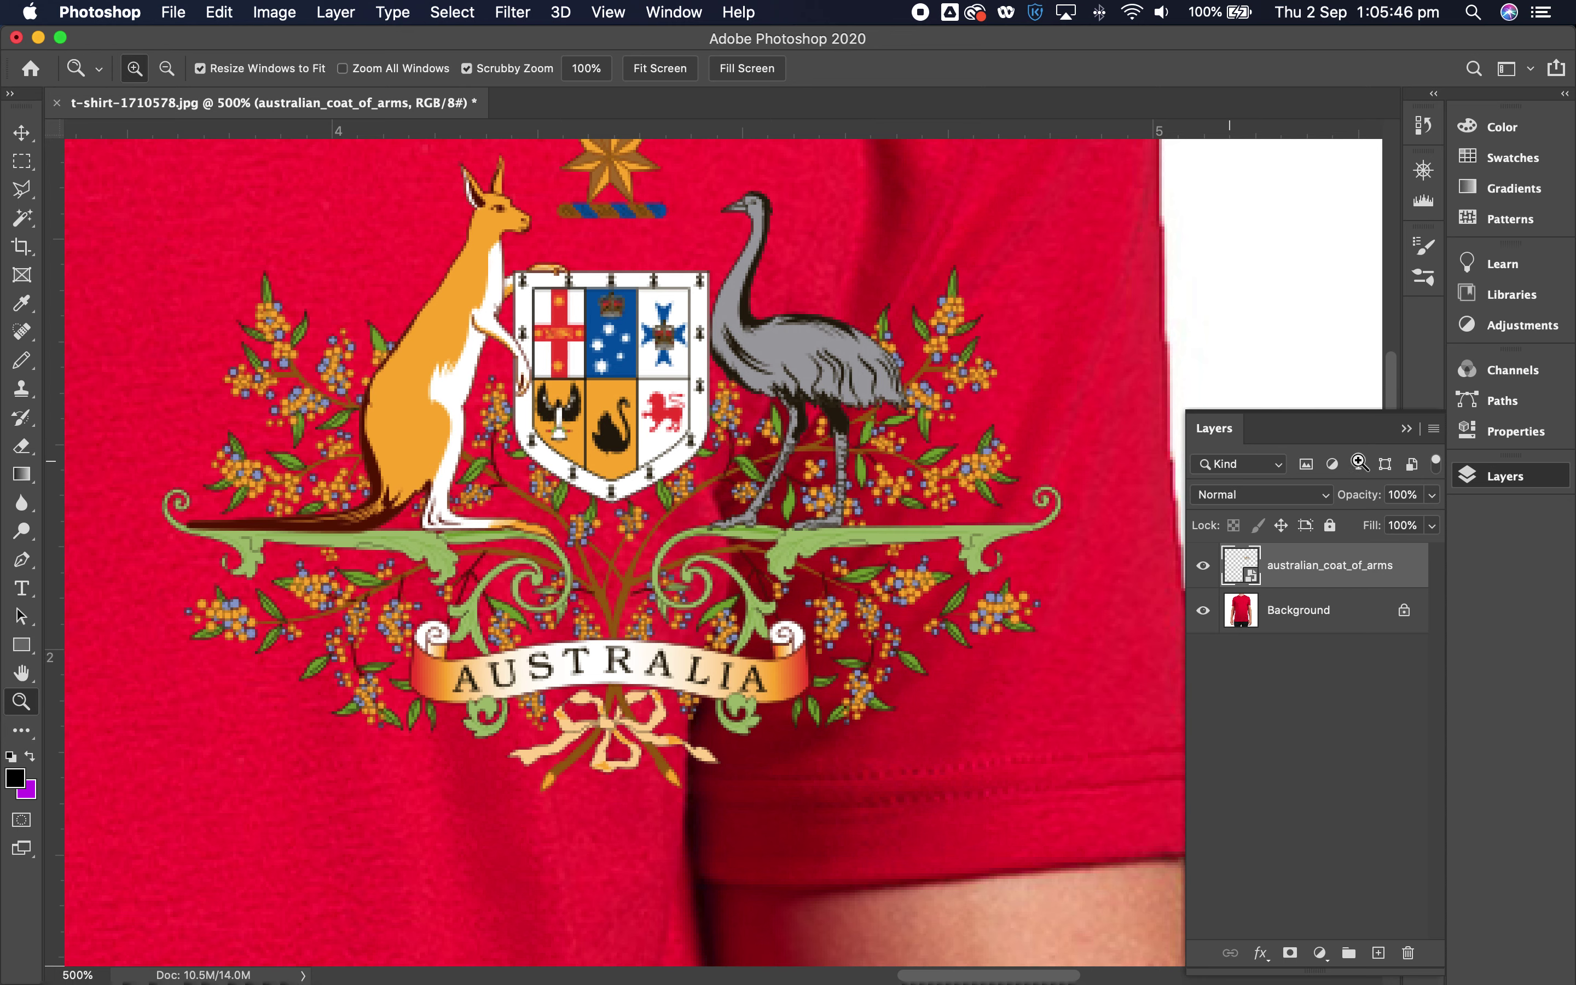
- Compare the Red, Green and Blue channels one at a time in the Channels panel
{"action": "left_click", "coordinate": [1513, 382]}
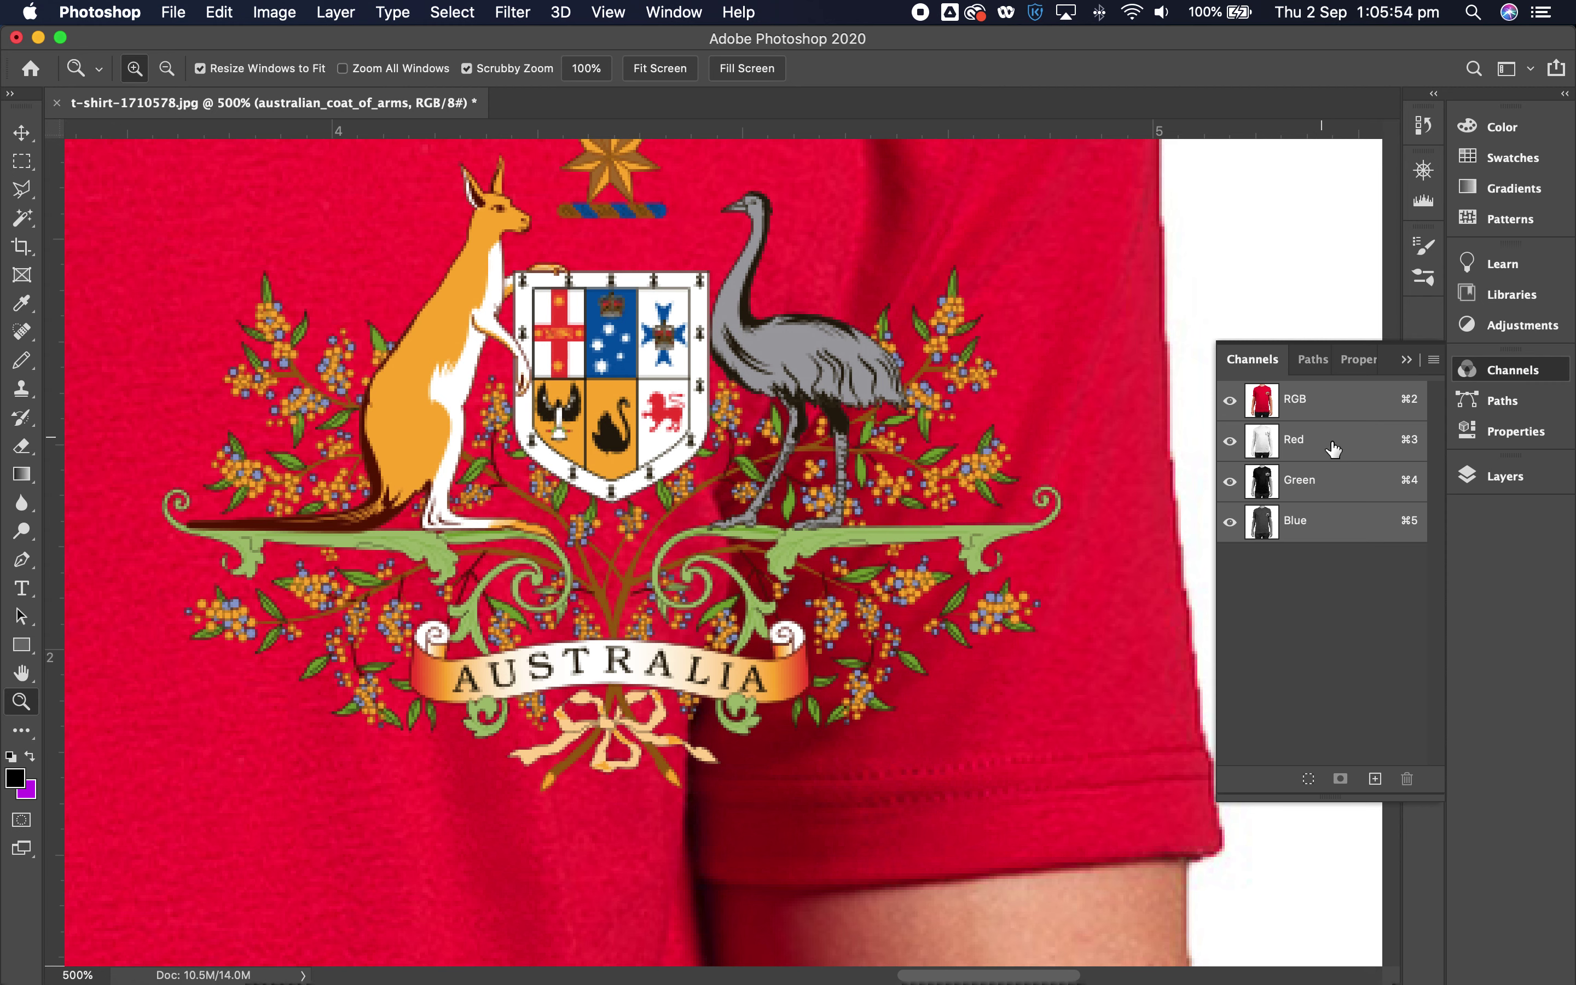
{"action": "left_click", "coordinate": [1356, 454]}
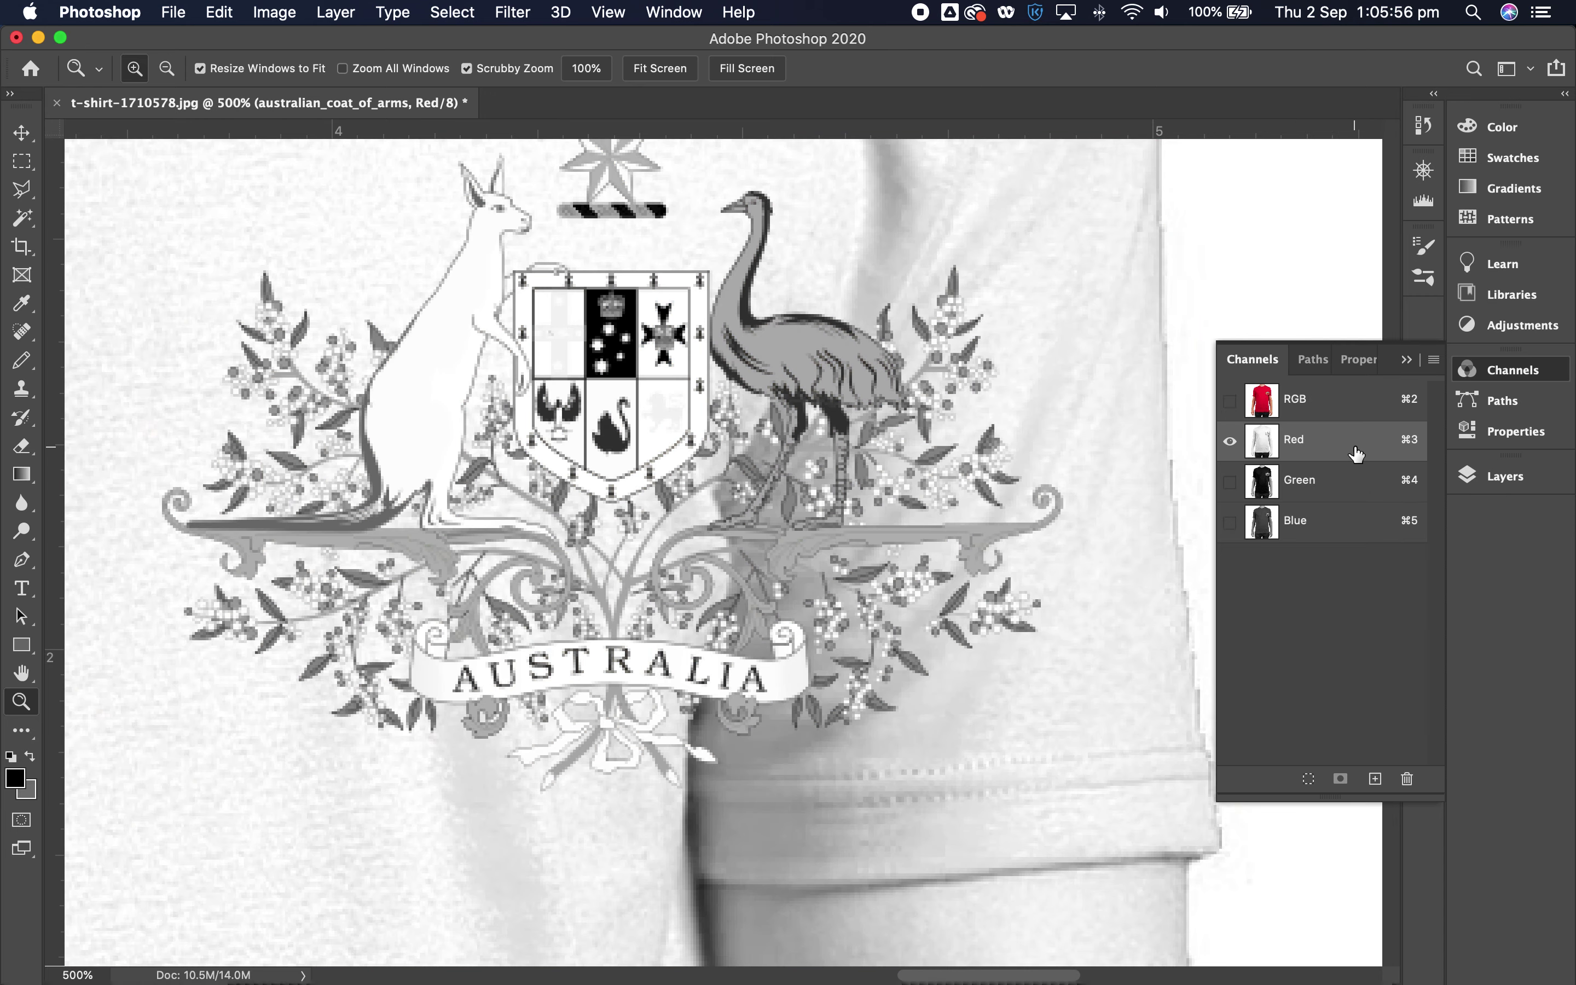
{"action": "left_click", "coordinate": [1338, 488]}
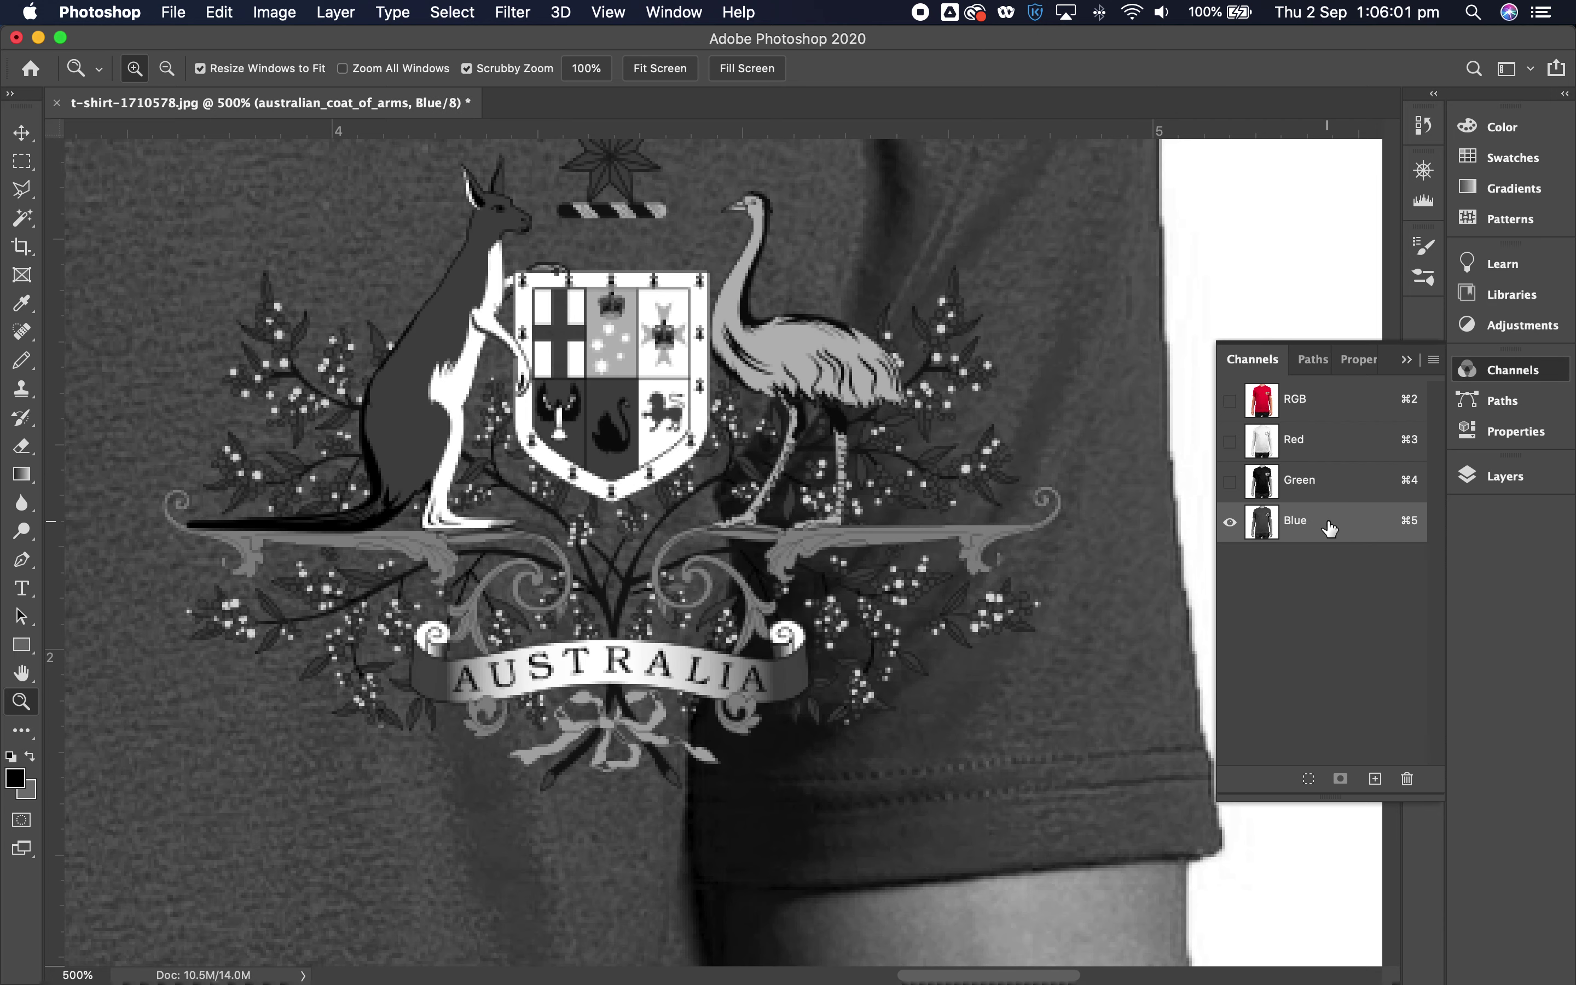
{"action": "left_click", "coordinate": [1331, 525]}
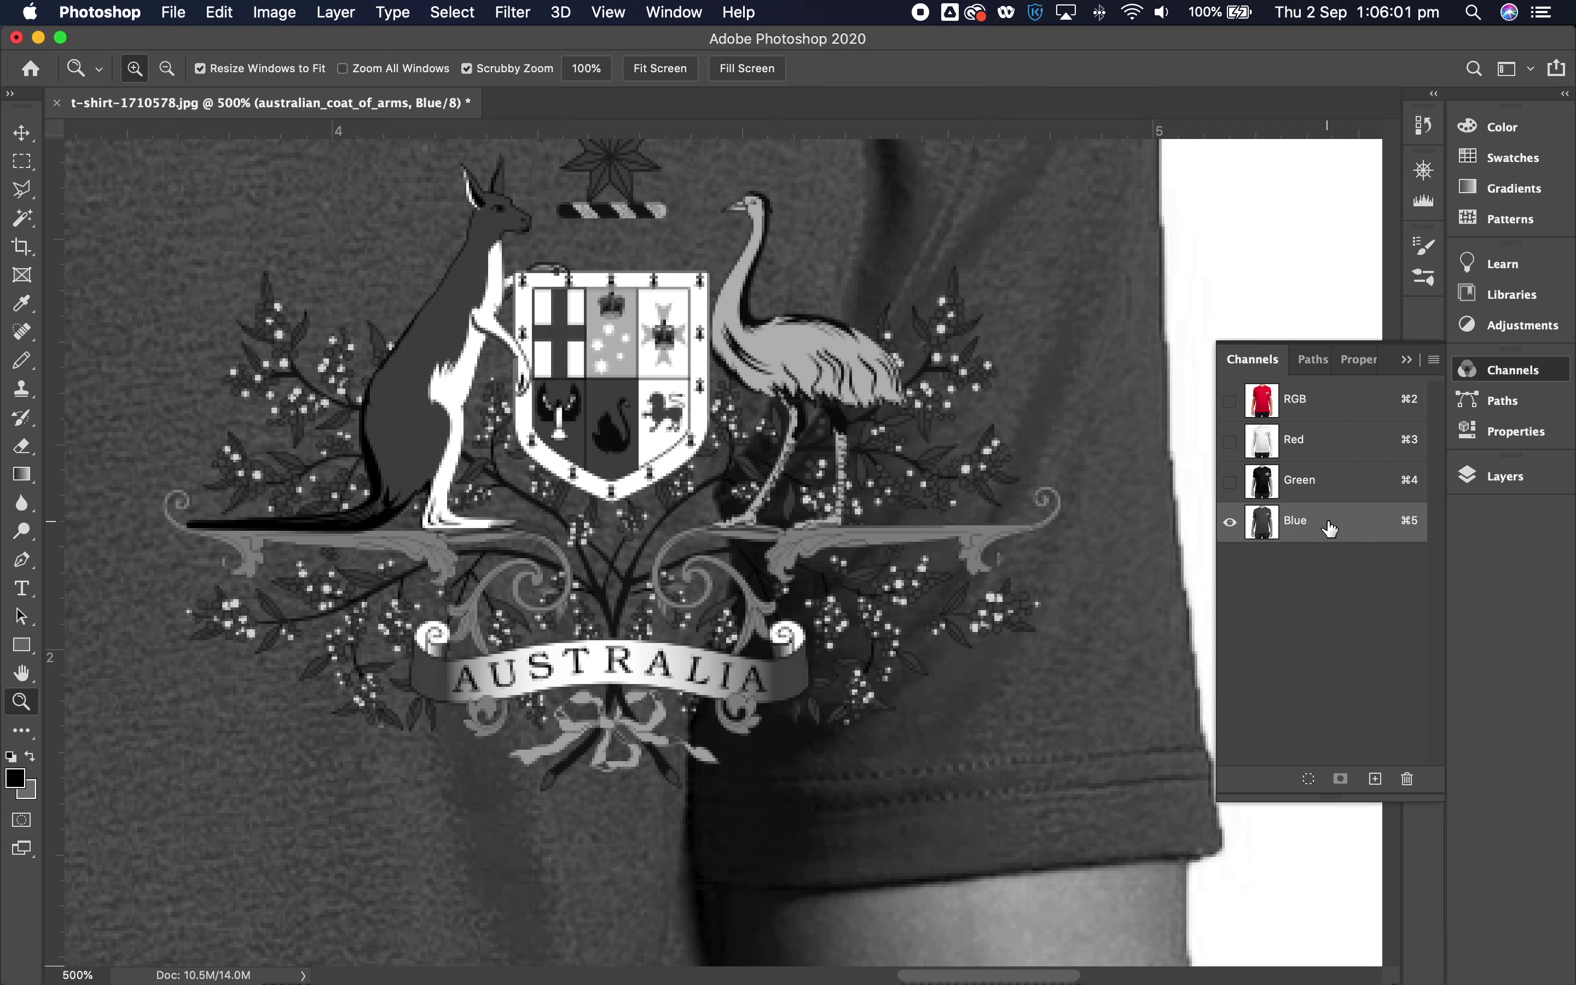
{"action": "left_click", "coordinate": [1330, 495]}
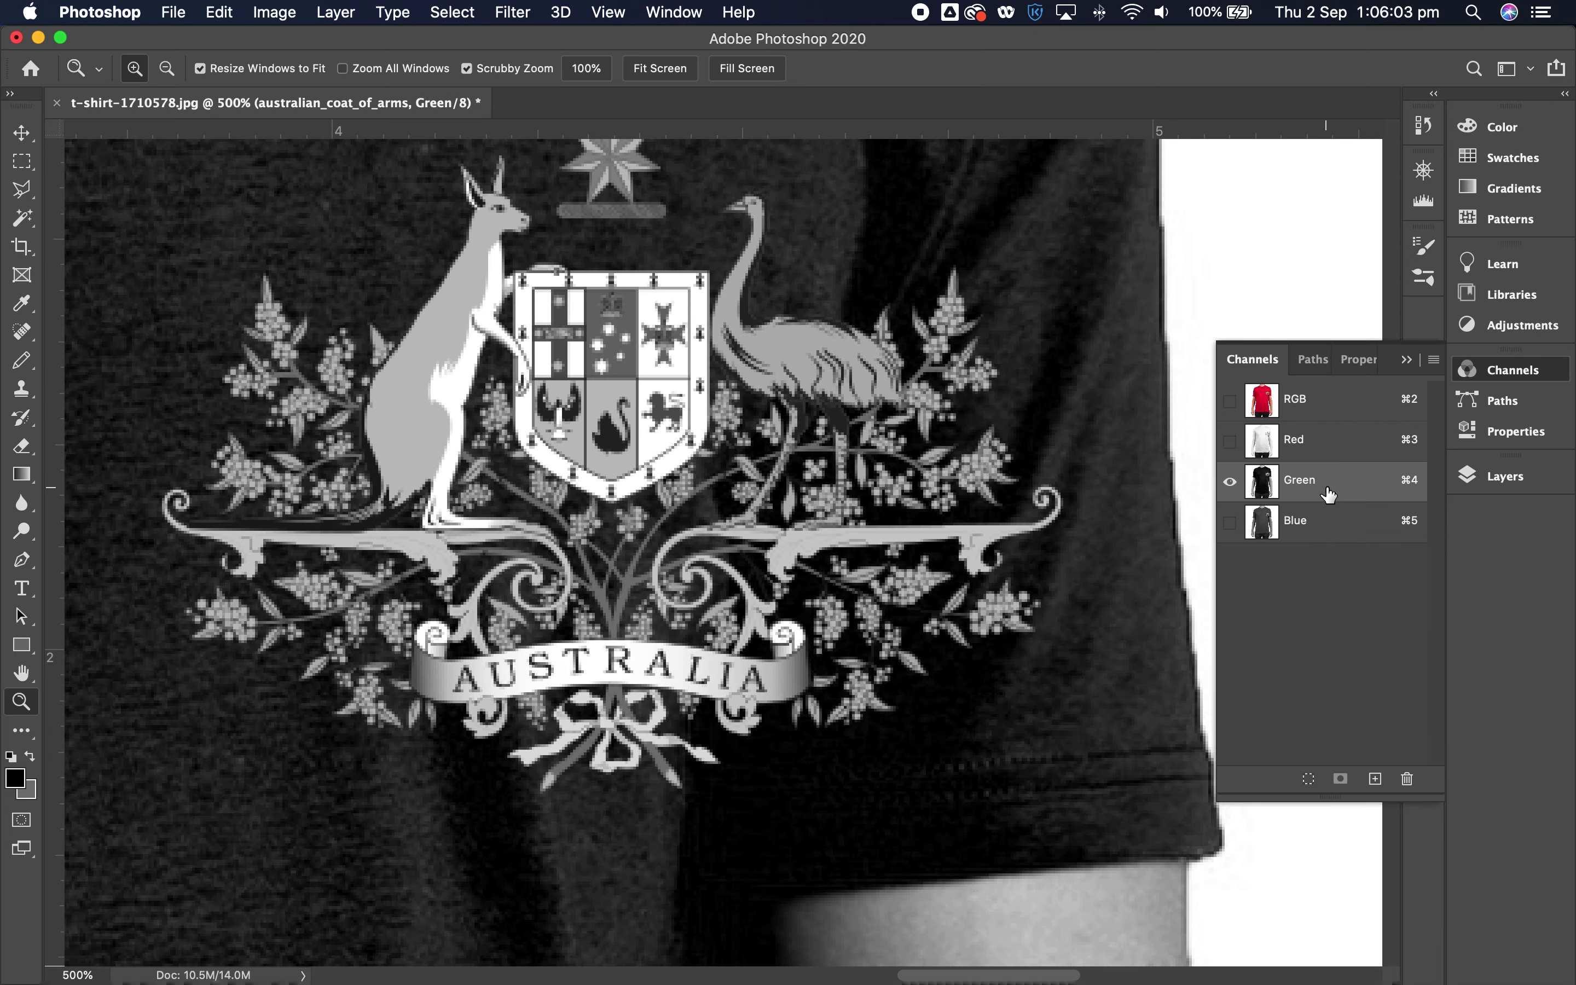
{"action": "left_click", "coordinate": [1319, 448]}
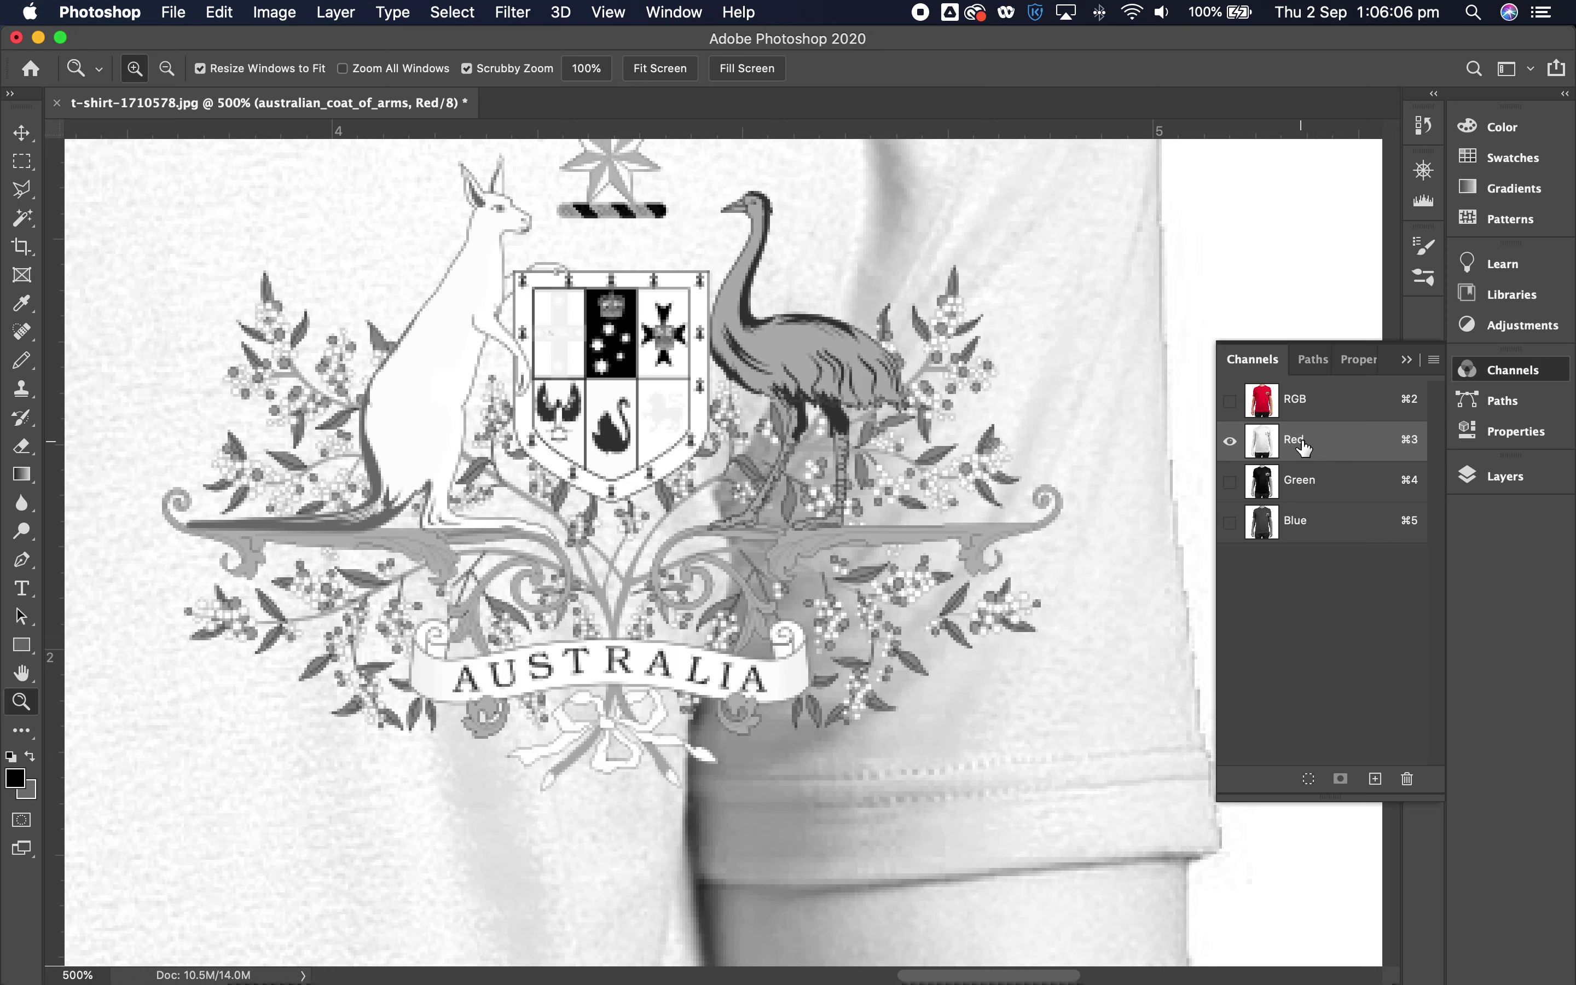
- Hide the coat of arms layer and load the Red channel's tones as a selection
{"action": "left_click", "coordinate": [1474, 484]}
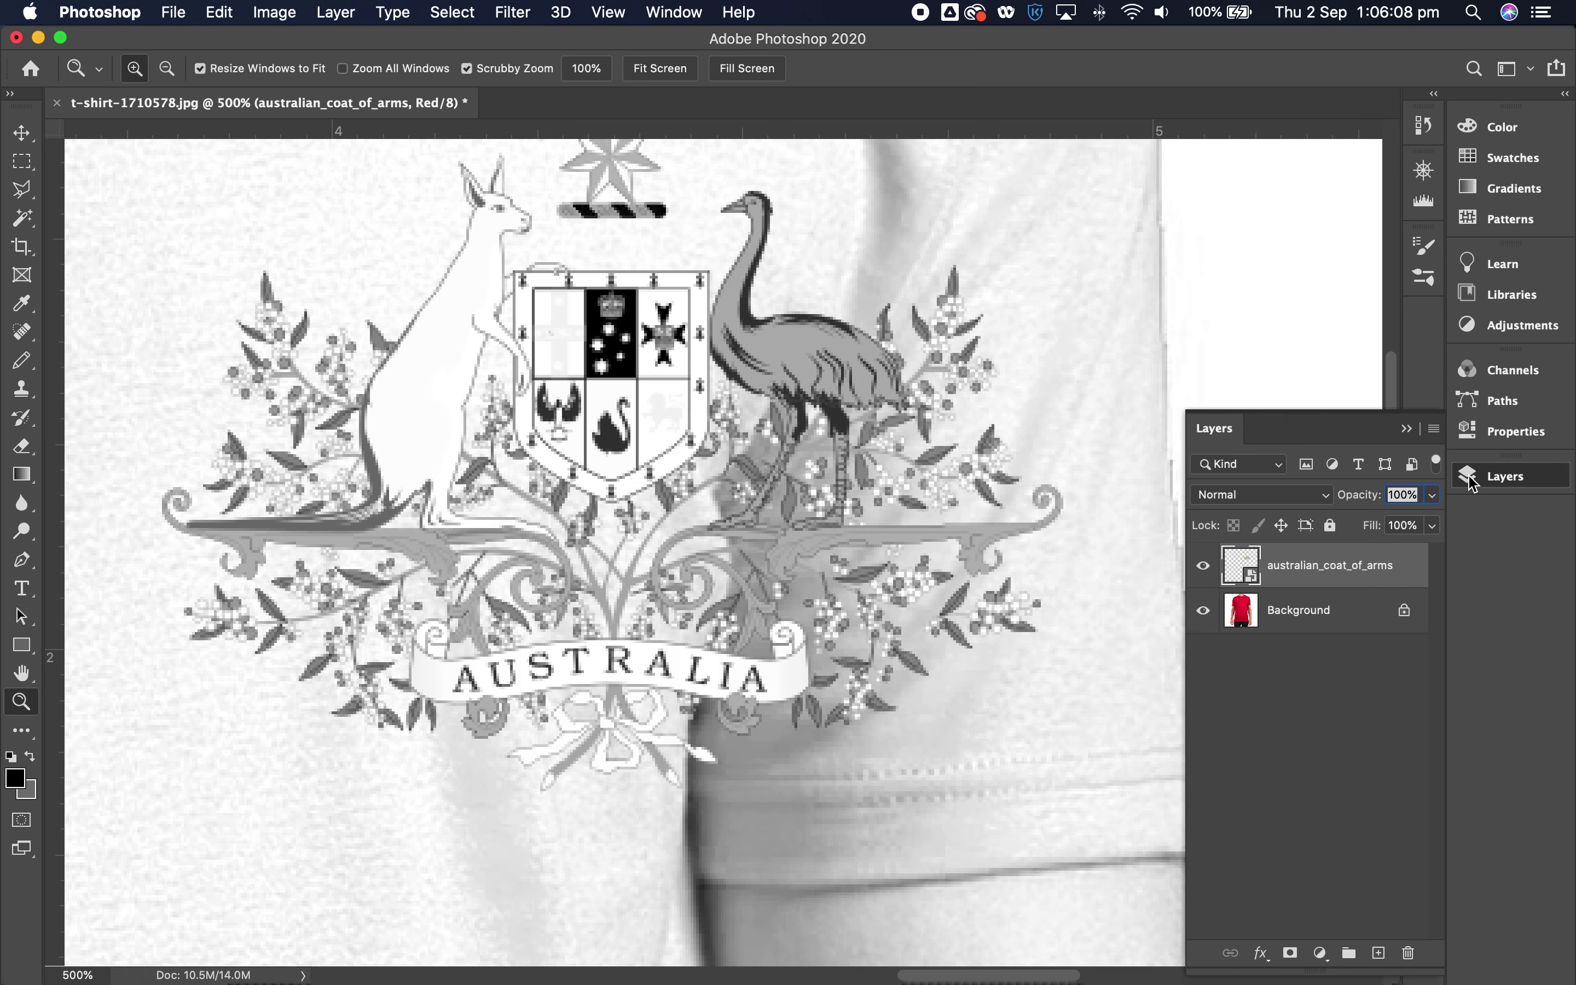
{"action": "left_click", "coordinate": [1204, 565]}
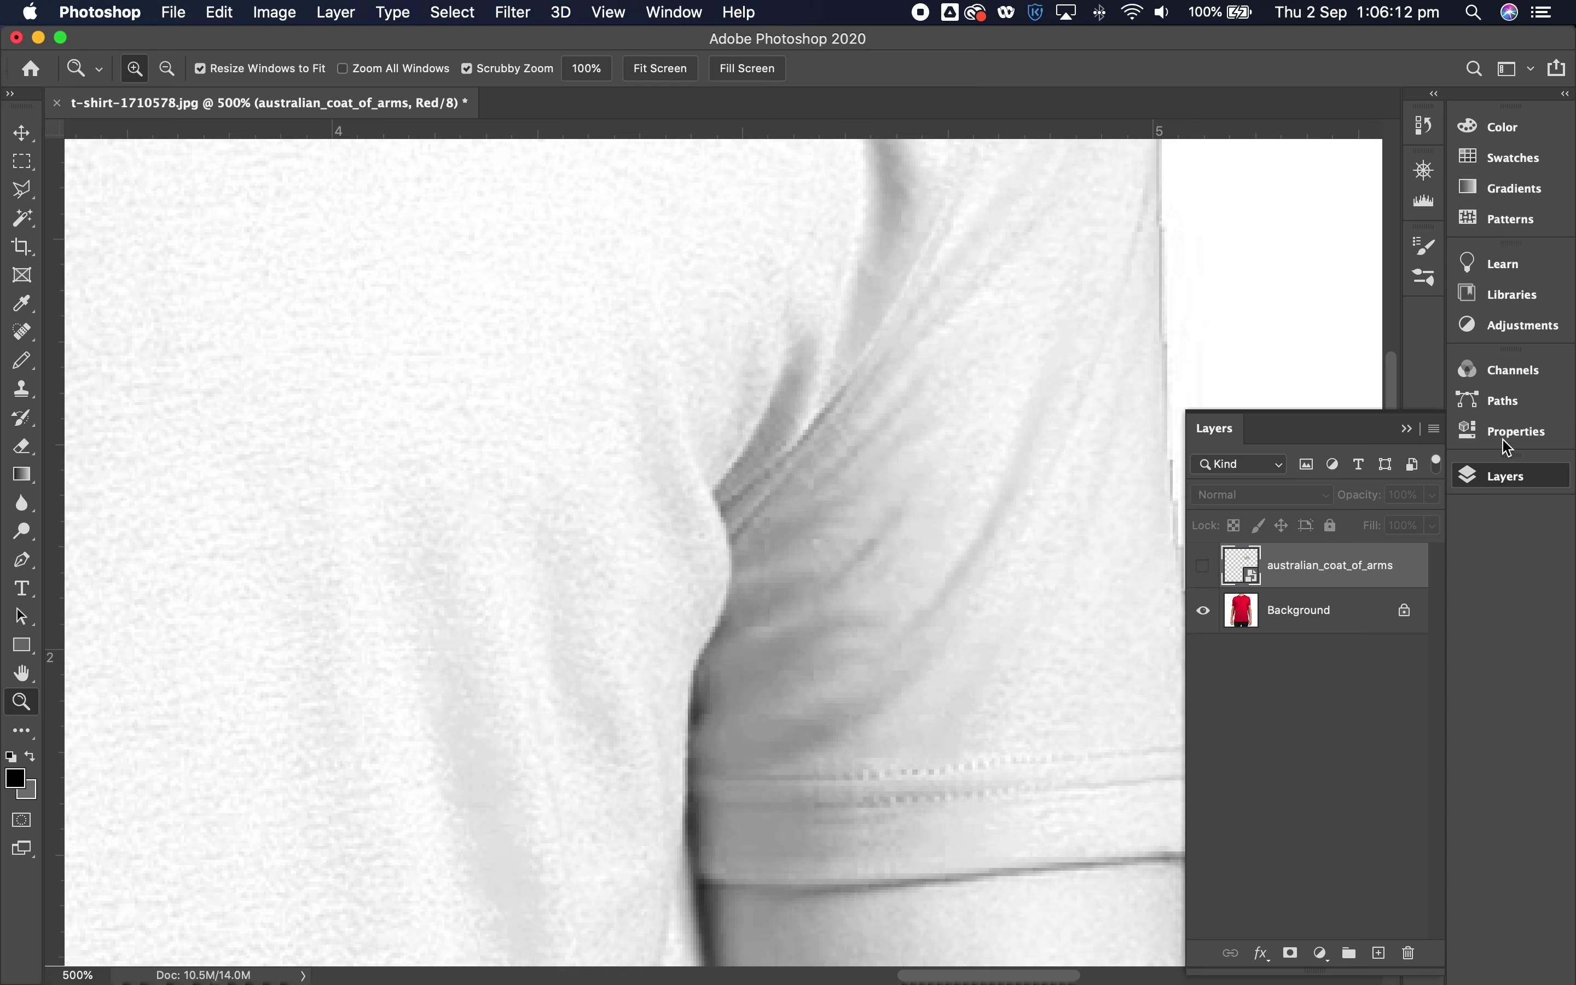
{"action": "left_click", "coordinate": [1504, 370]}
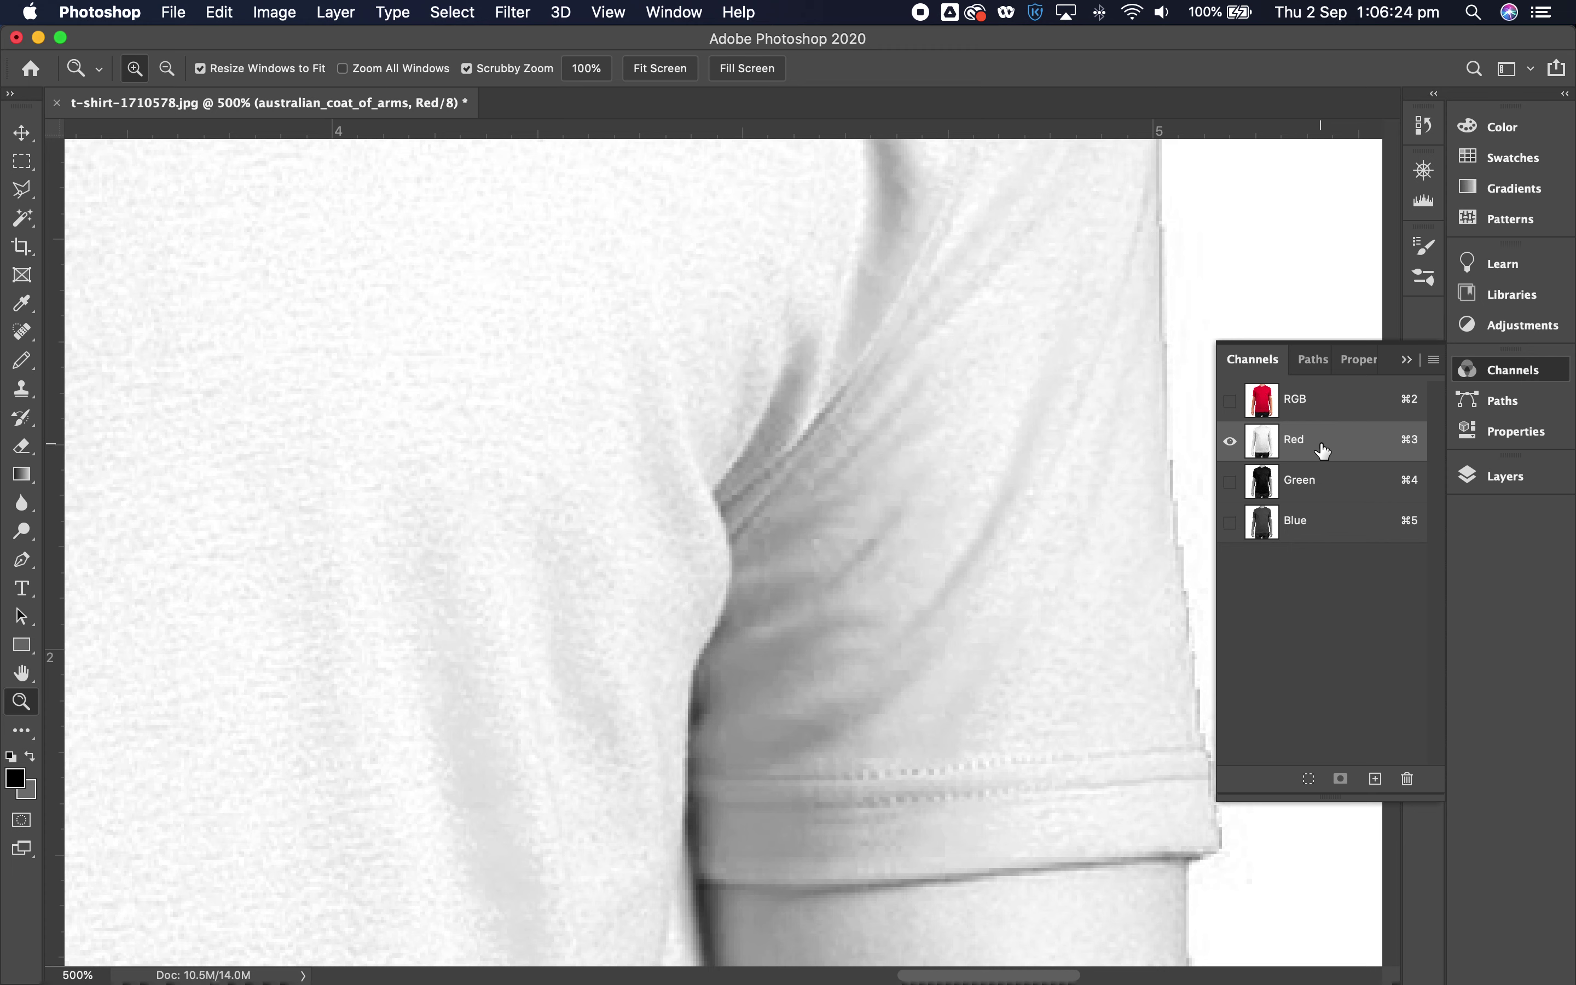
{"action": "key", "text": "alt"}
{"action": "left_click", "coordinate": [1327, 450], "text": "super"}
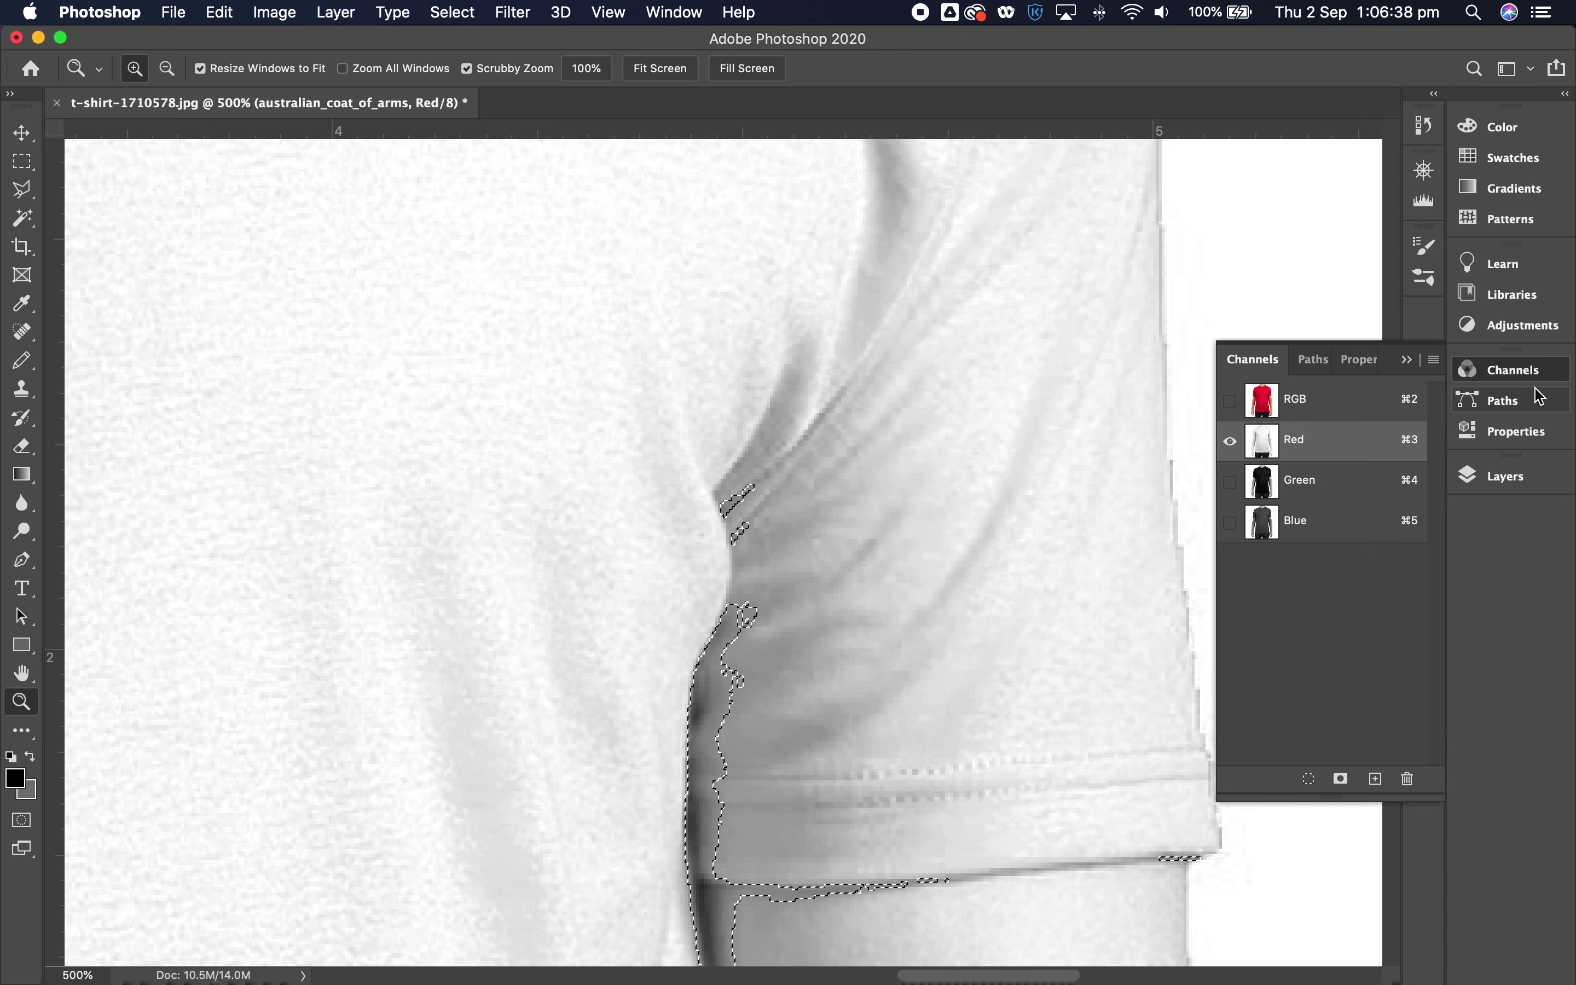
- Show the coat of arms layer again and turn all RGB channels back on
{"action": "left_click", "coordinate": [1508, 476]}
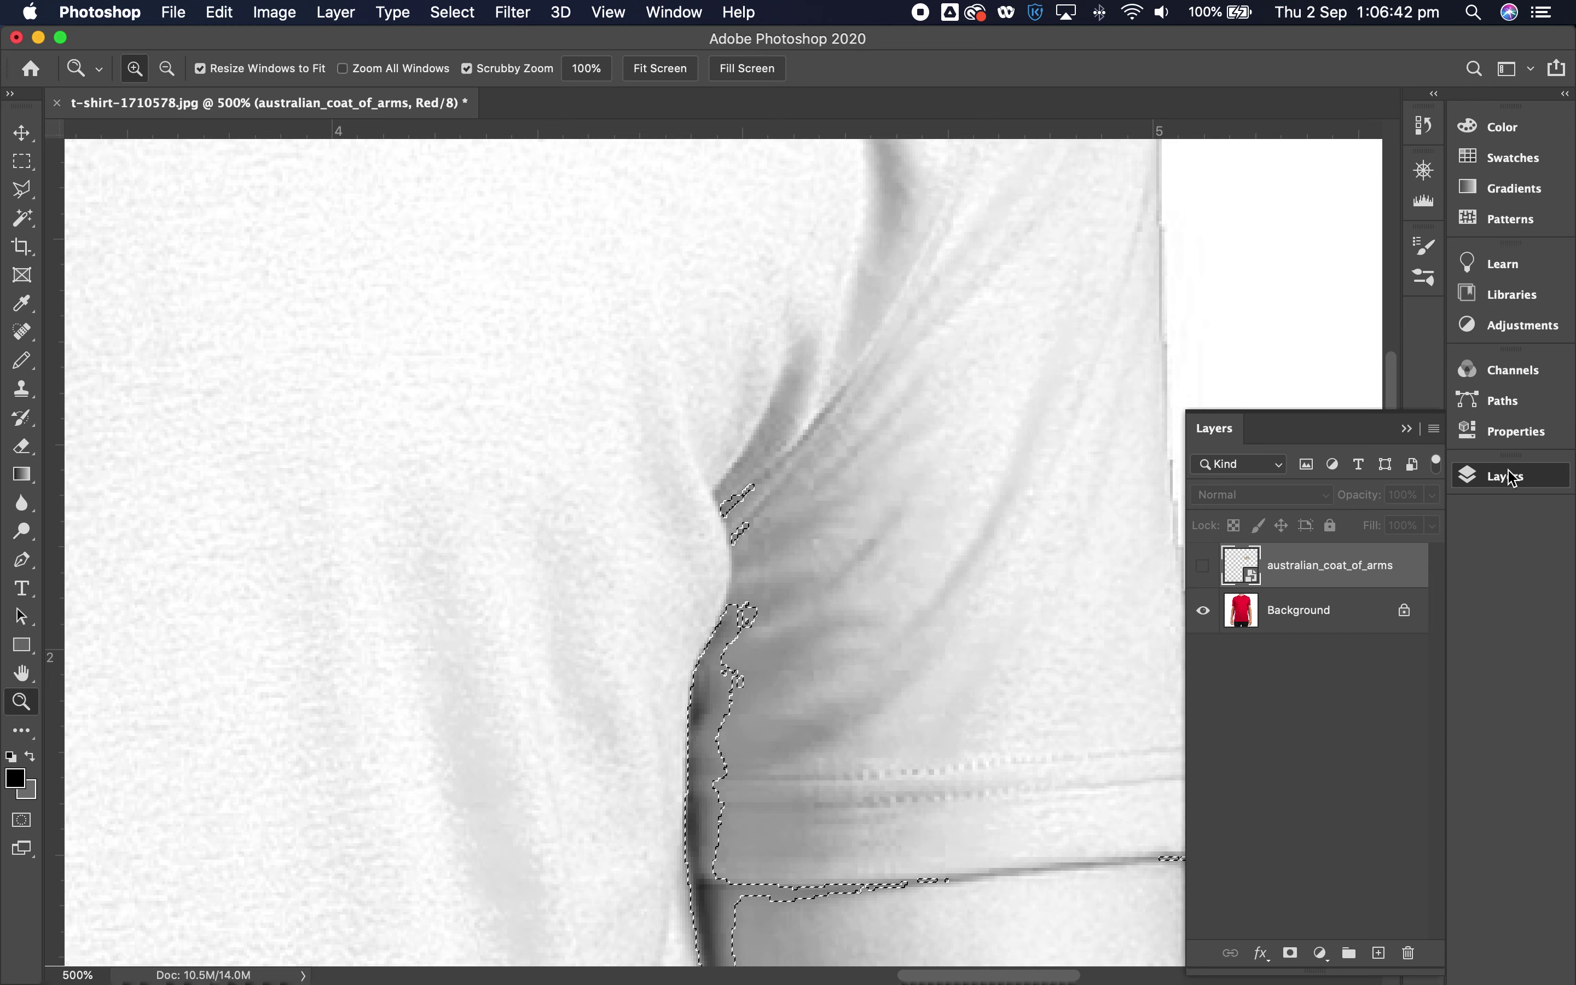
{"action": "left_click", "coordinate": [1203, 565]}
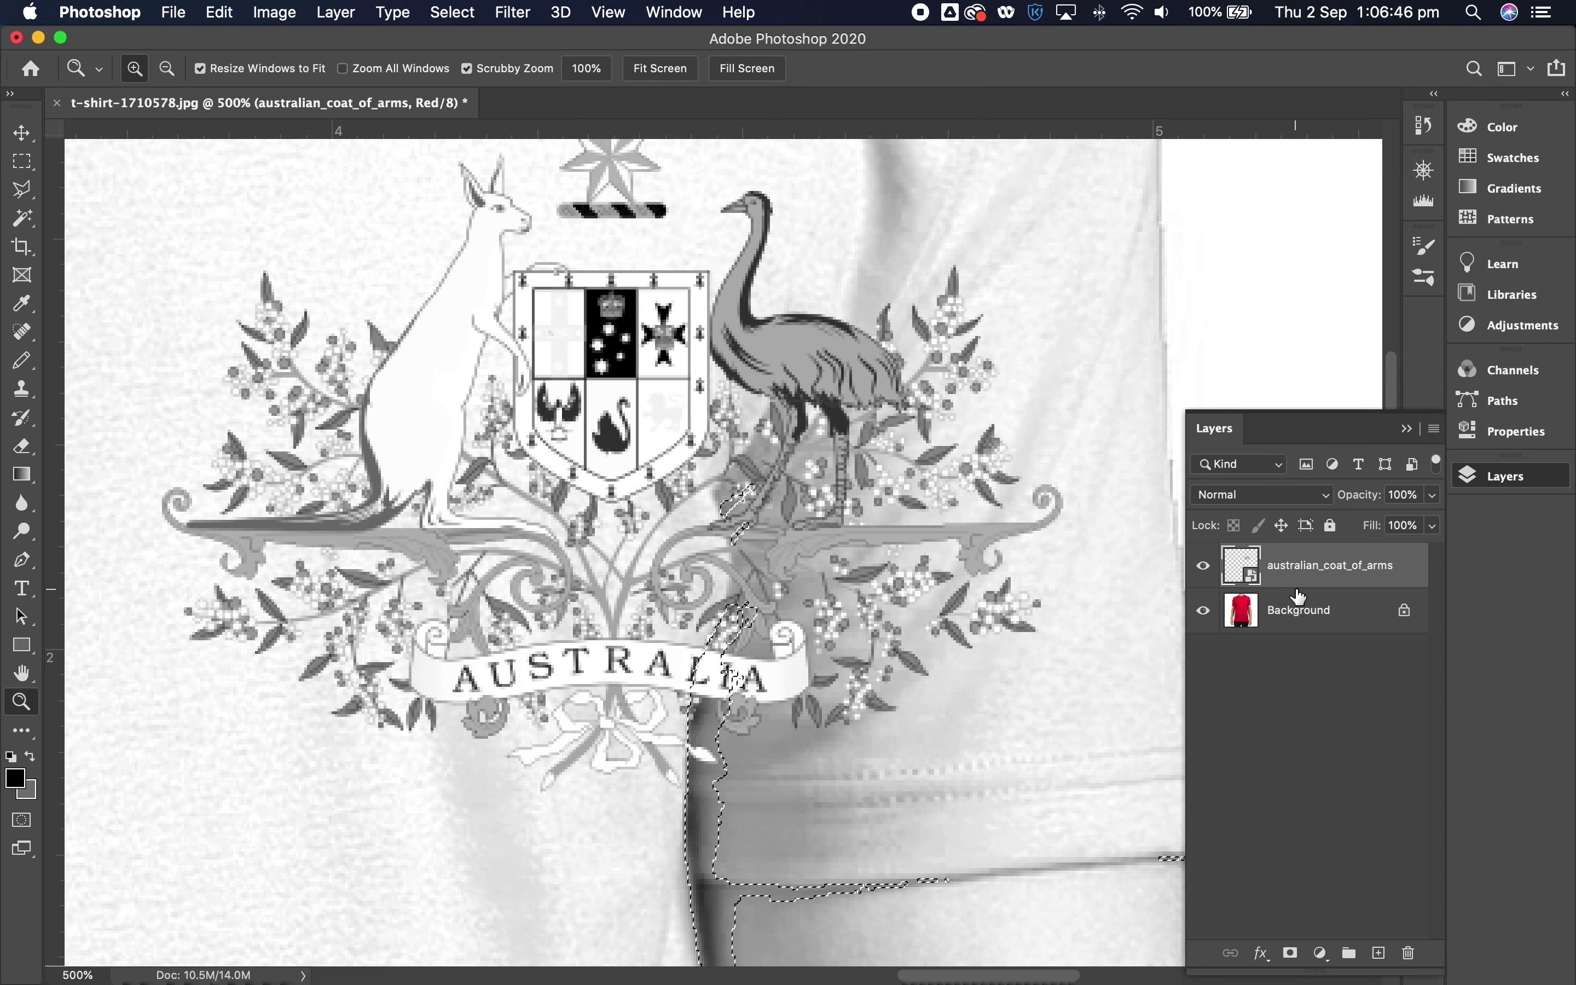
{"action": "left_click", "coordinate": [1511, 369]}
{"action": "left_click", "coordinate": [1231, 400]}
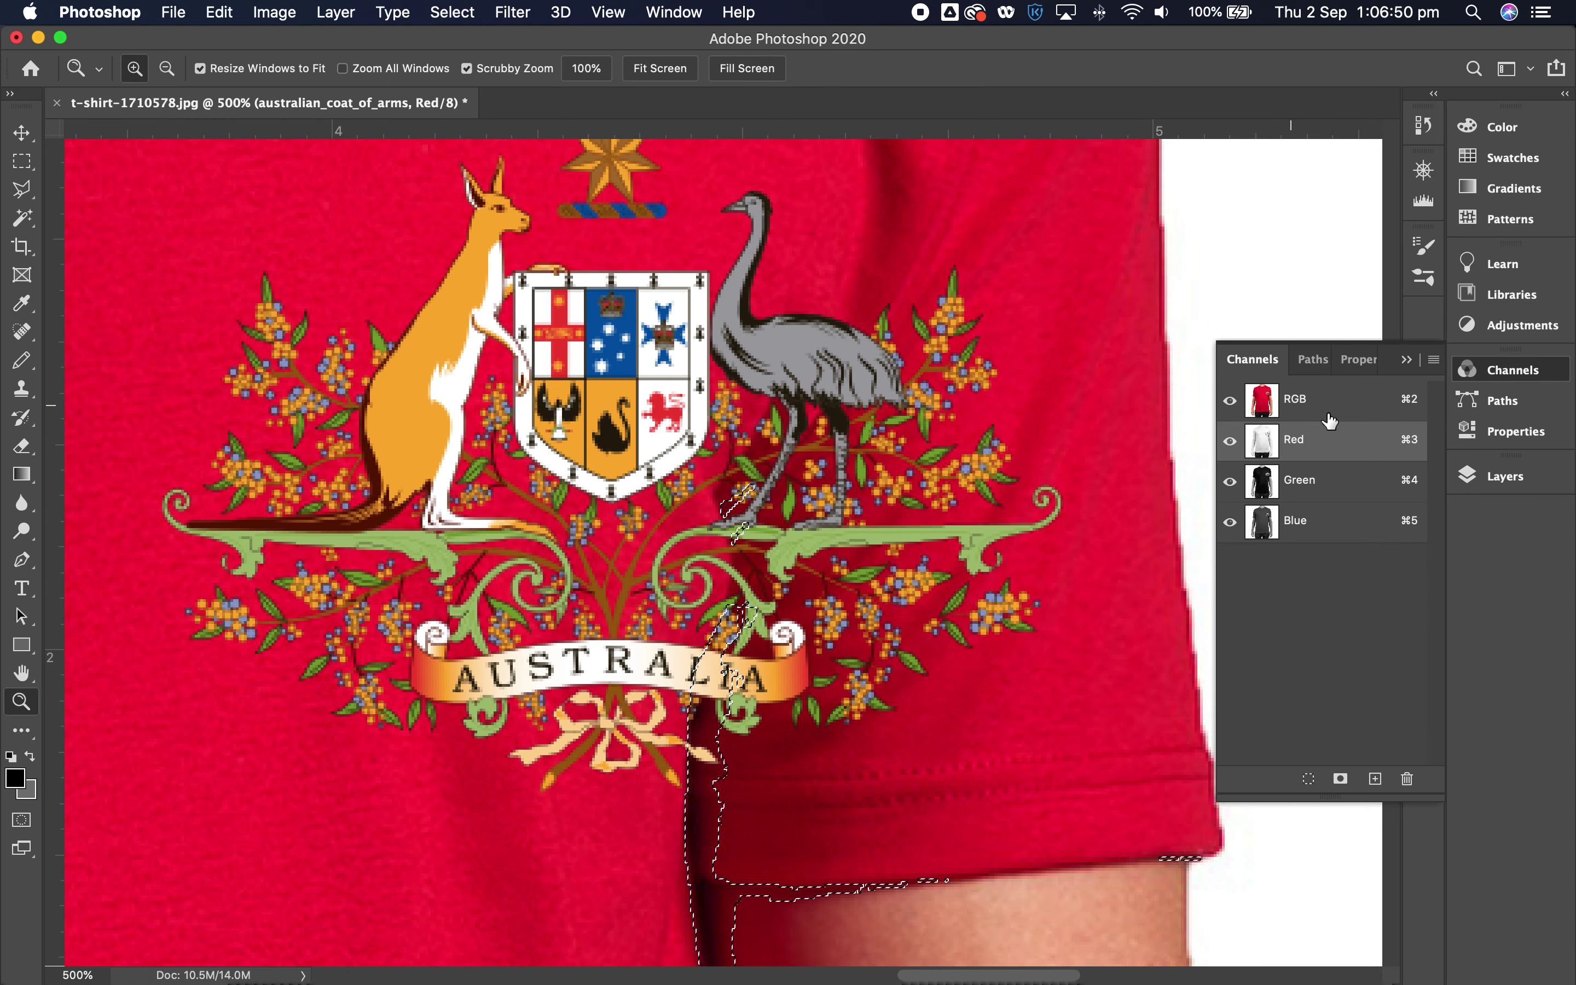
- Add an Exposure 1 adjustment layer masked by the Red-channel selection, keeping exposure at 0.00
{"action": "left_click", "coordinate": [1501, 481]}
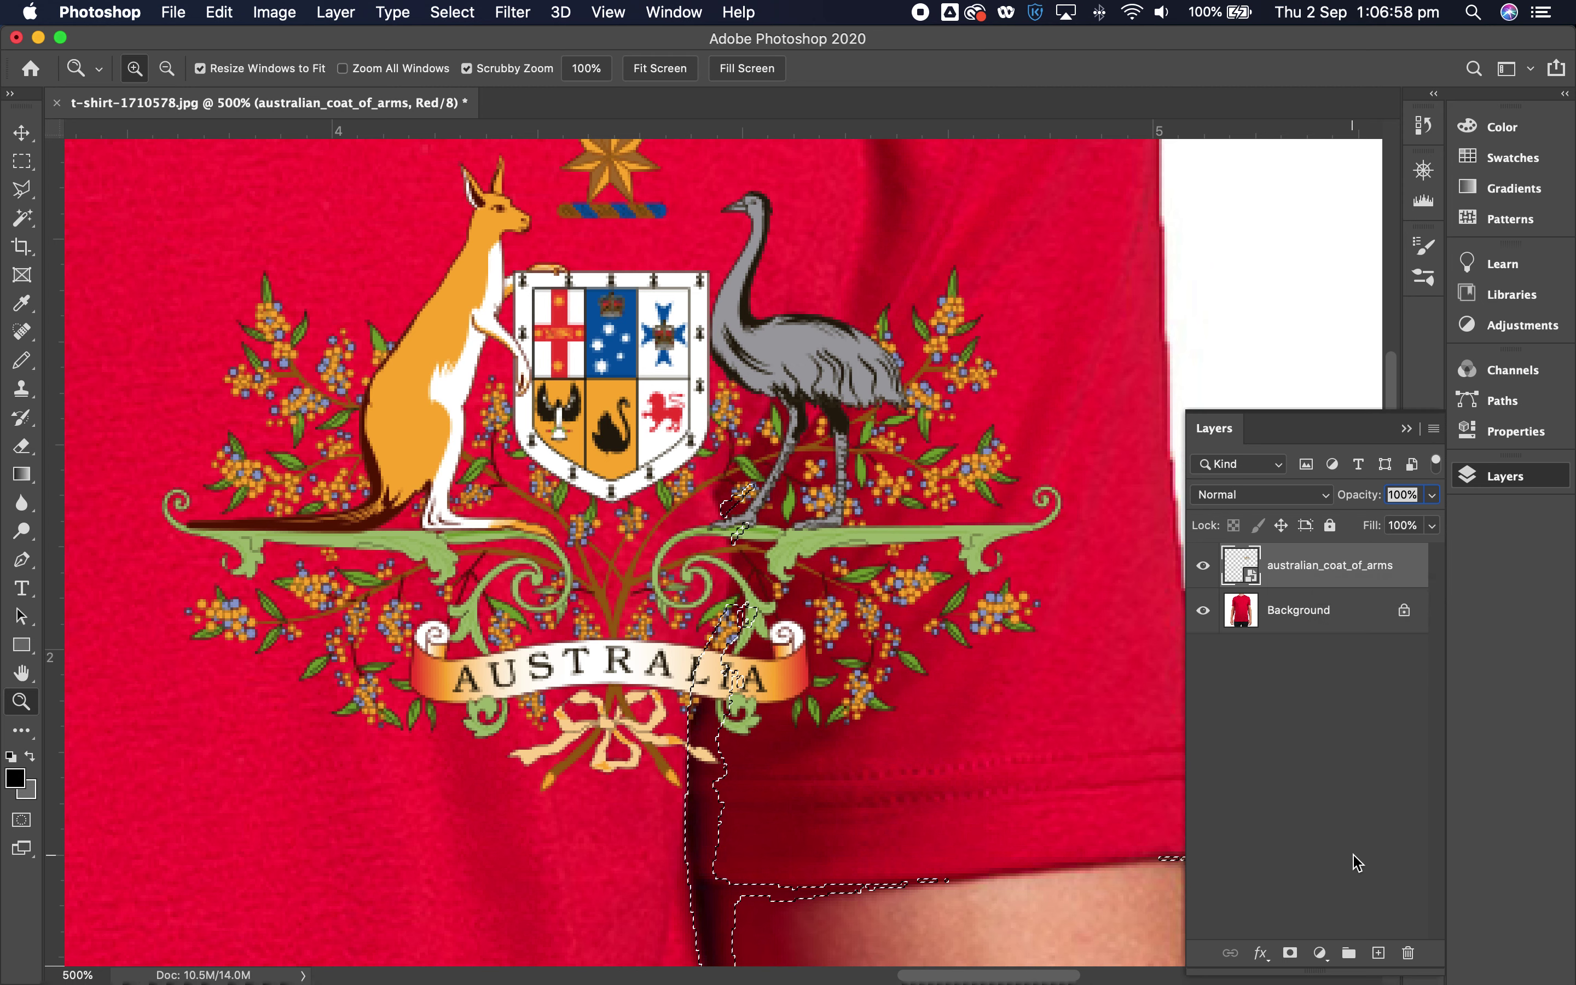
{"action": "left_click", "coordinate": [1320, 953]}
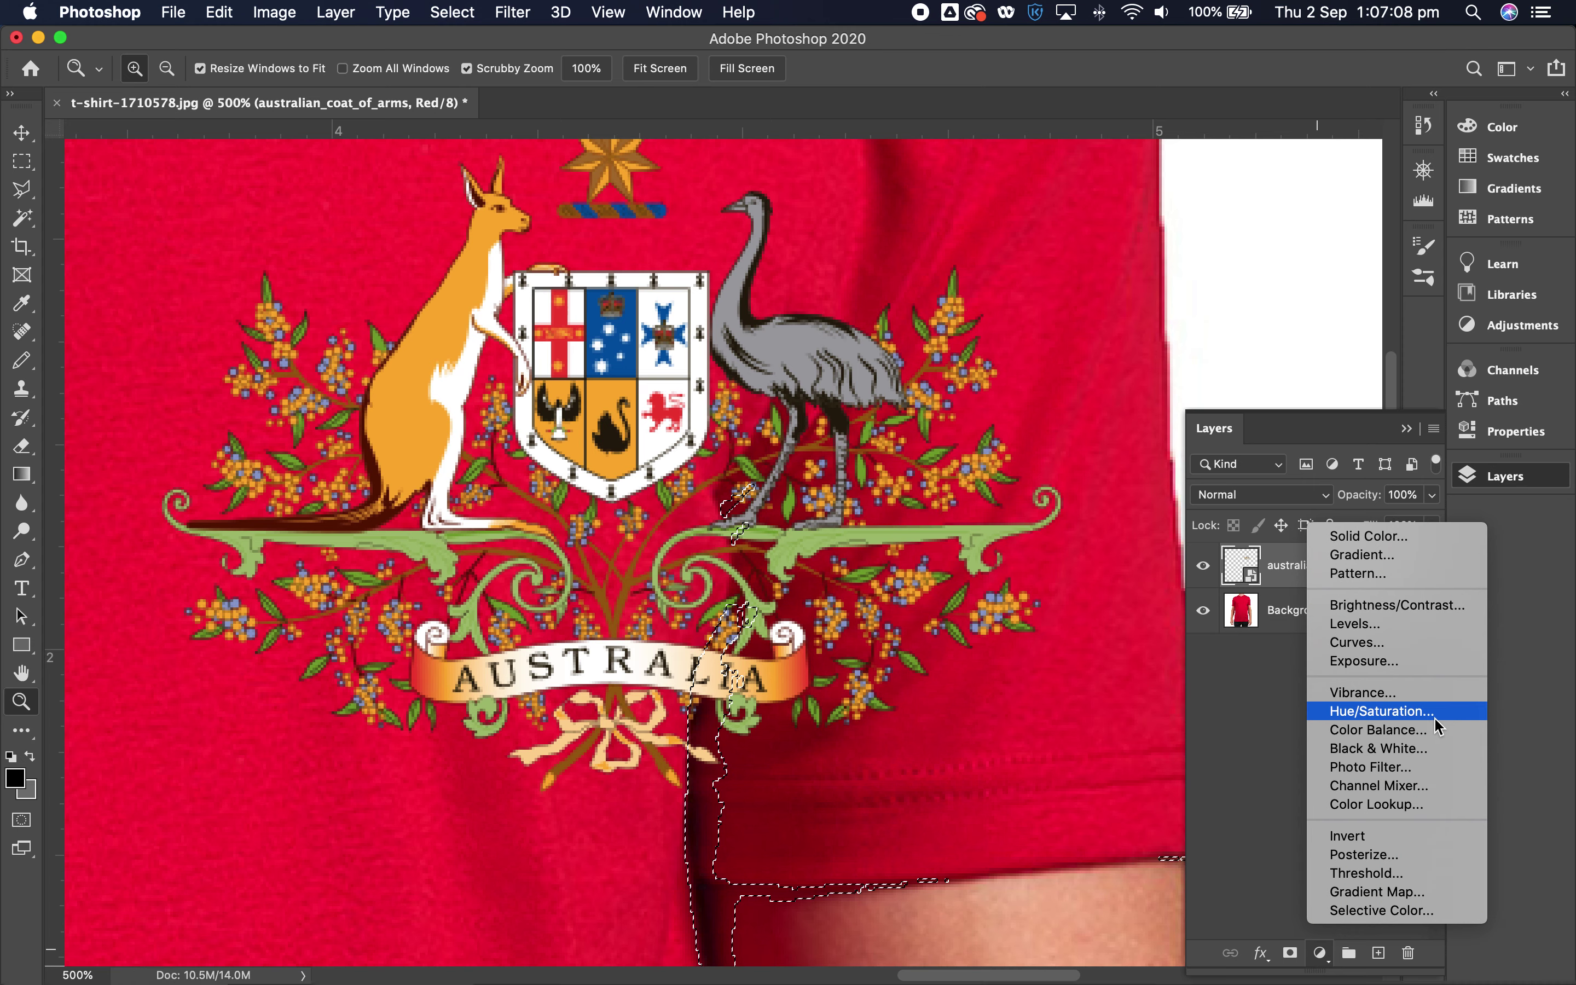
{"action": "left_click", "coordinate": [1367, 660]}
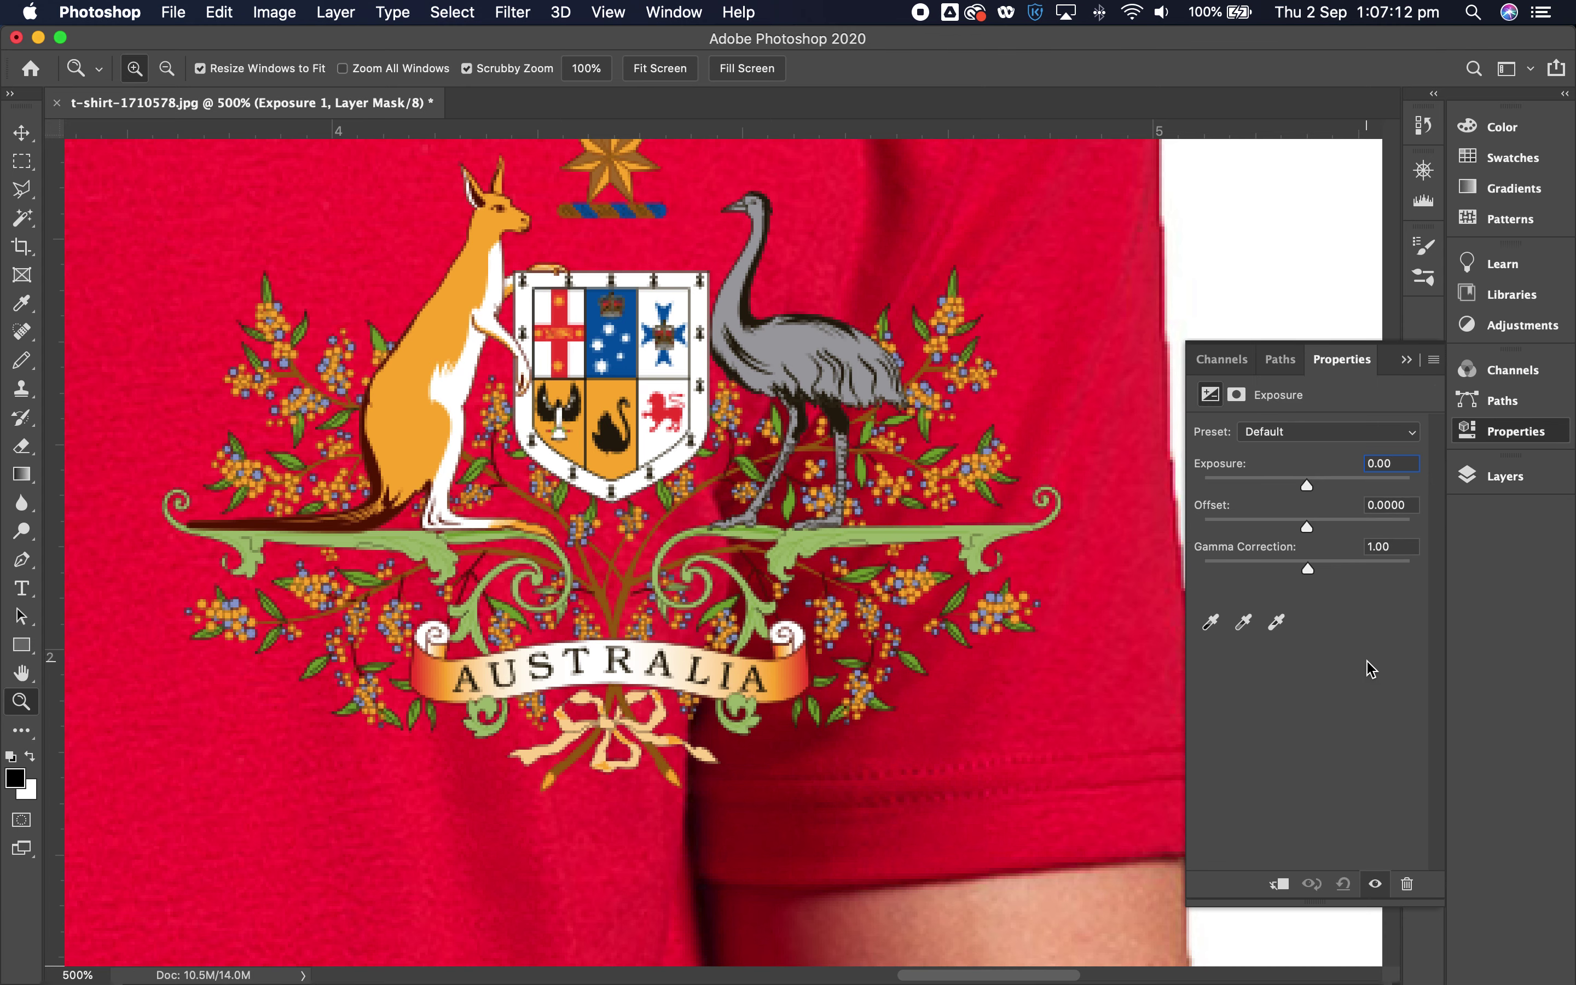
{"action": "left_click", "coordinate": [1308, 486]}
{"action": "mouse_move", "coordinate": [1307, 486]}
{"action": "left_mouse_down"}
{"action": "mouse_move", "coordinate": [1325, 487]}
{"action": "mouse_move", "coordinate": [1308, 486]}
{"action": "left_mouse_up"}
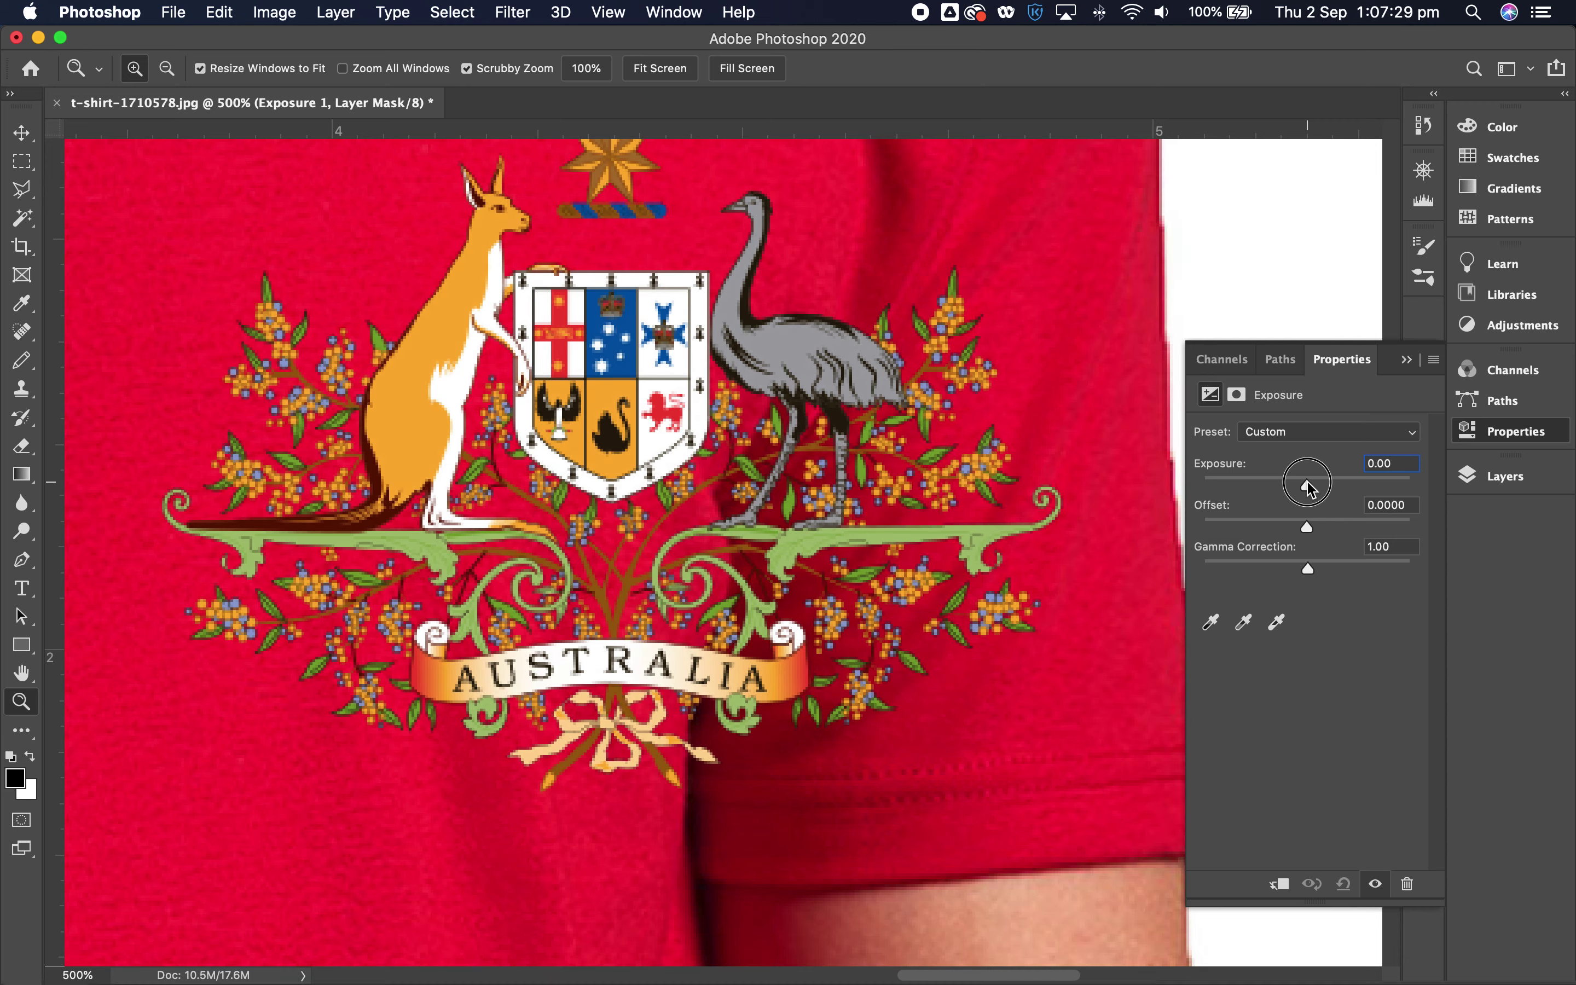
{"action": "left_click", "coordinate": [1484, 483]}
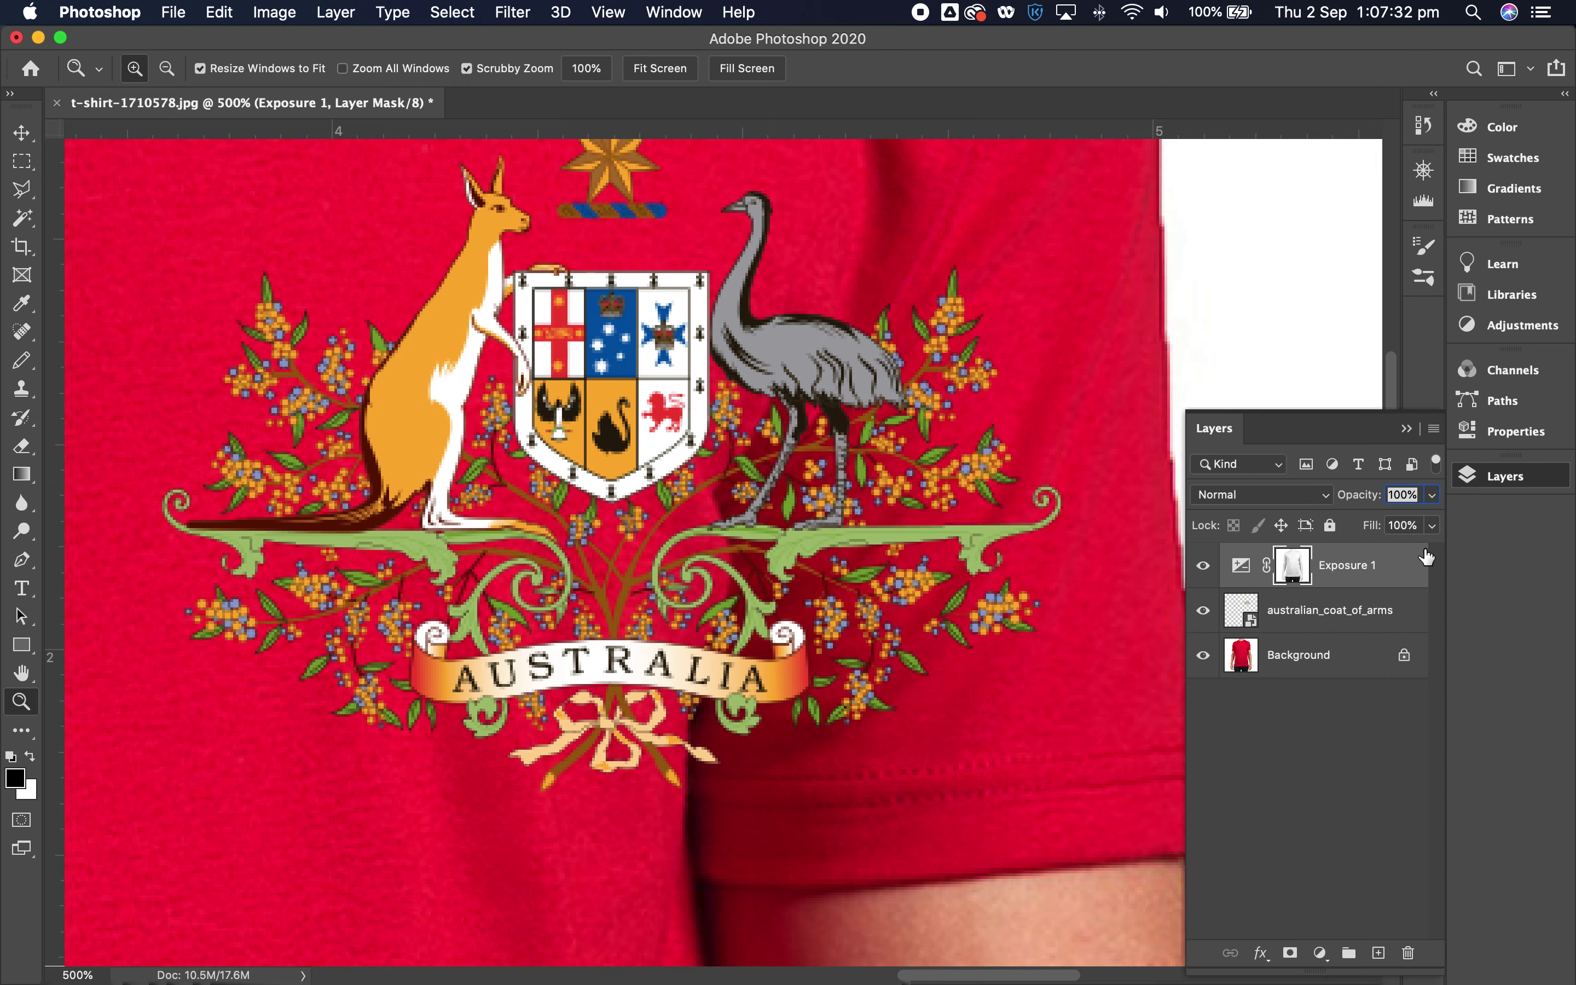
- Clip Exposure 1 to australian_coat_of_arms, trial some exposure values, then select its layer mask
{"action": "key", "text": "alt"}
{"action": "left_click", "coordinate": [1338, 582], "text": "alt"}
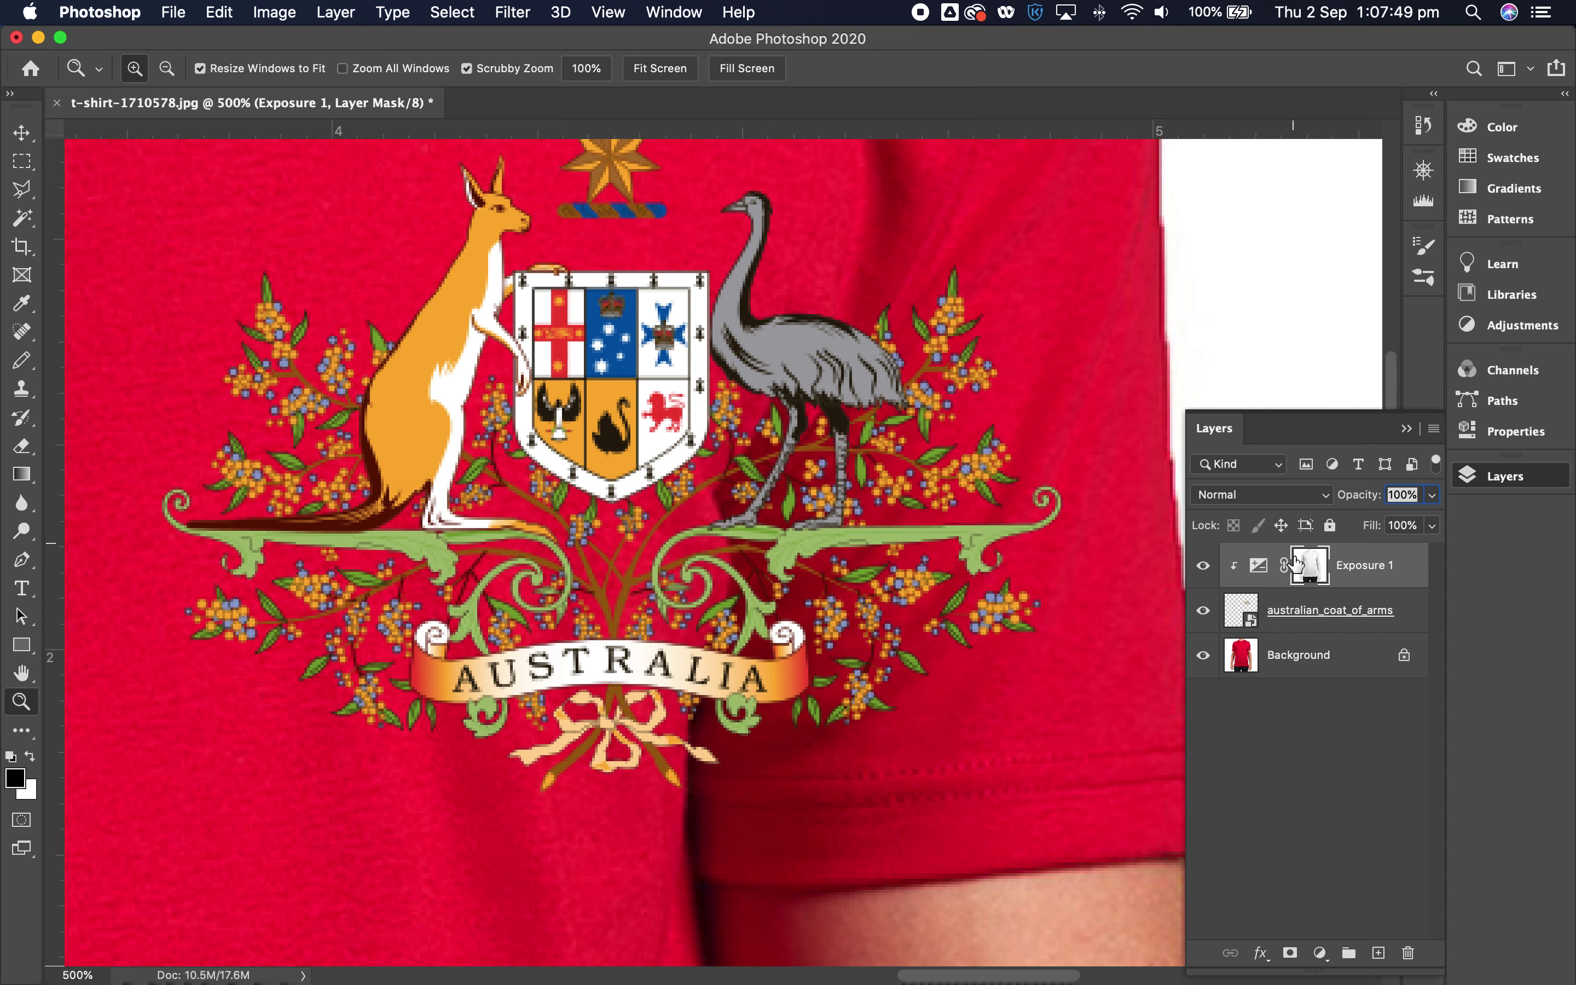
{"action": "double_click", "coordinate": [1258, 564]}
{"action": "mouse_move", "coordinate": [1307, 479]}
{"action": "left_mouse_down"}
{"action": "mouse_move", "coordinate": [1368, 482]}
{"action": "mouse_move", "coordinate": [1244, 485]}
{"action": "mouse_move", "coordinate": [1310, 488]}
{"action": "left_mouse_up"}
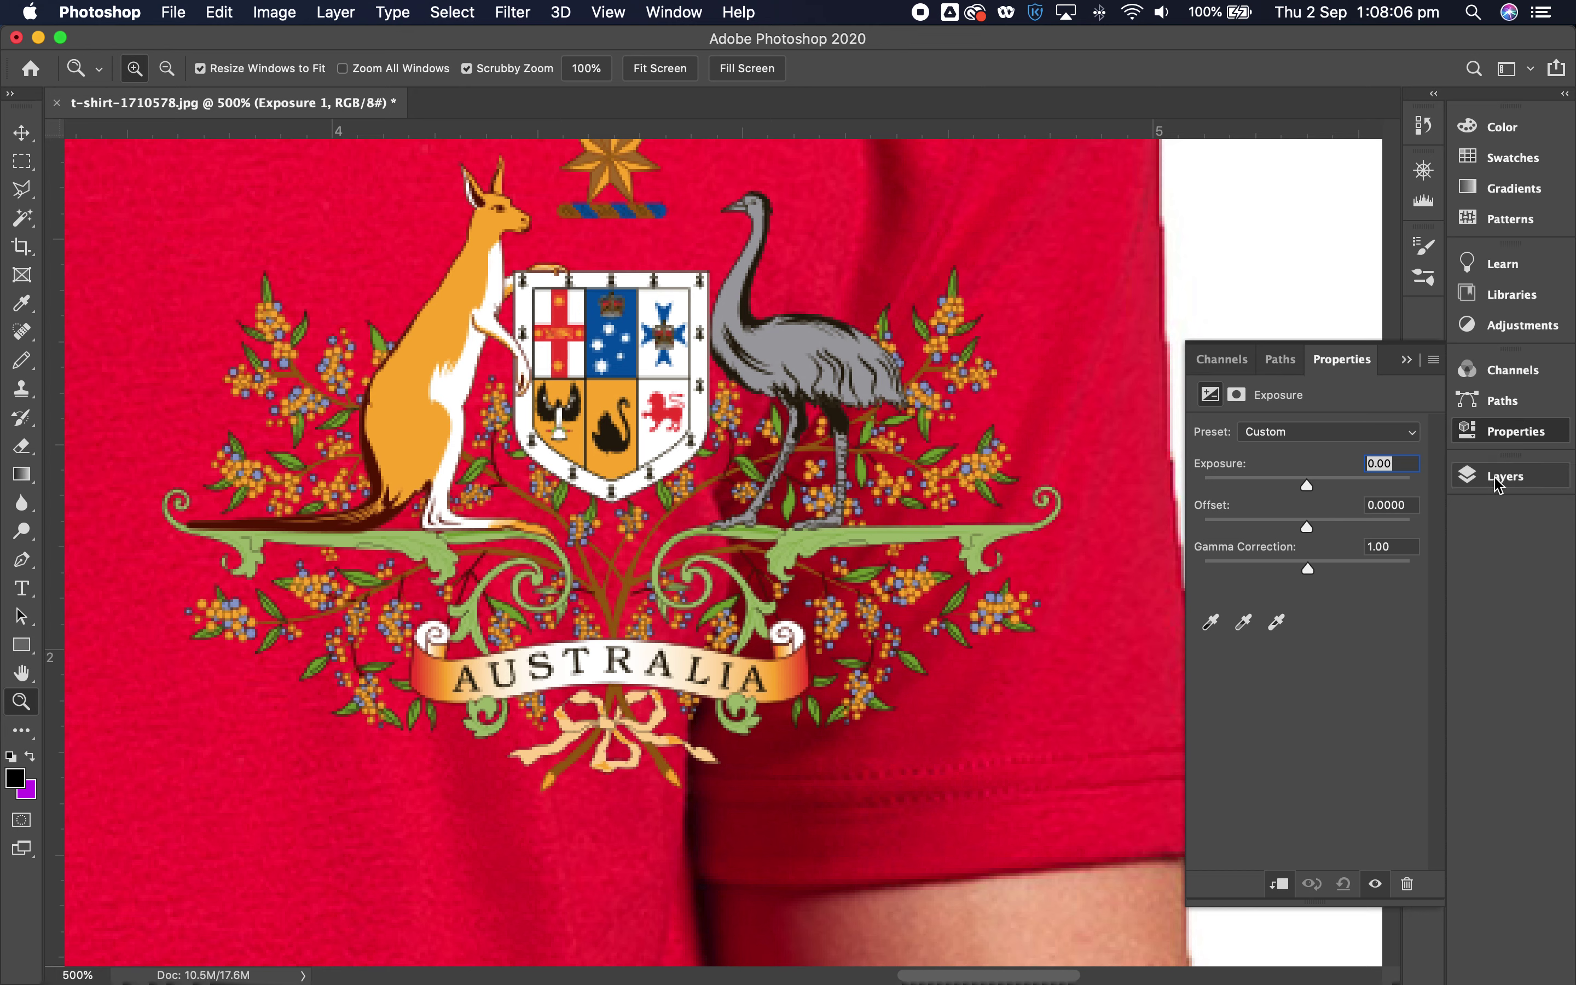
{"action": "left_click", "coordinate": [1476, 482]}
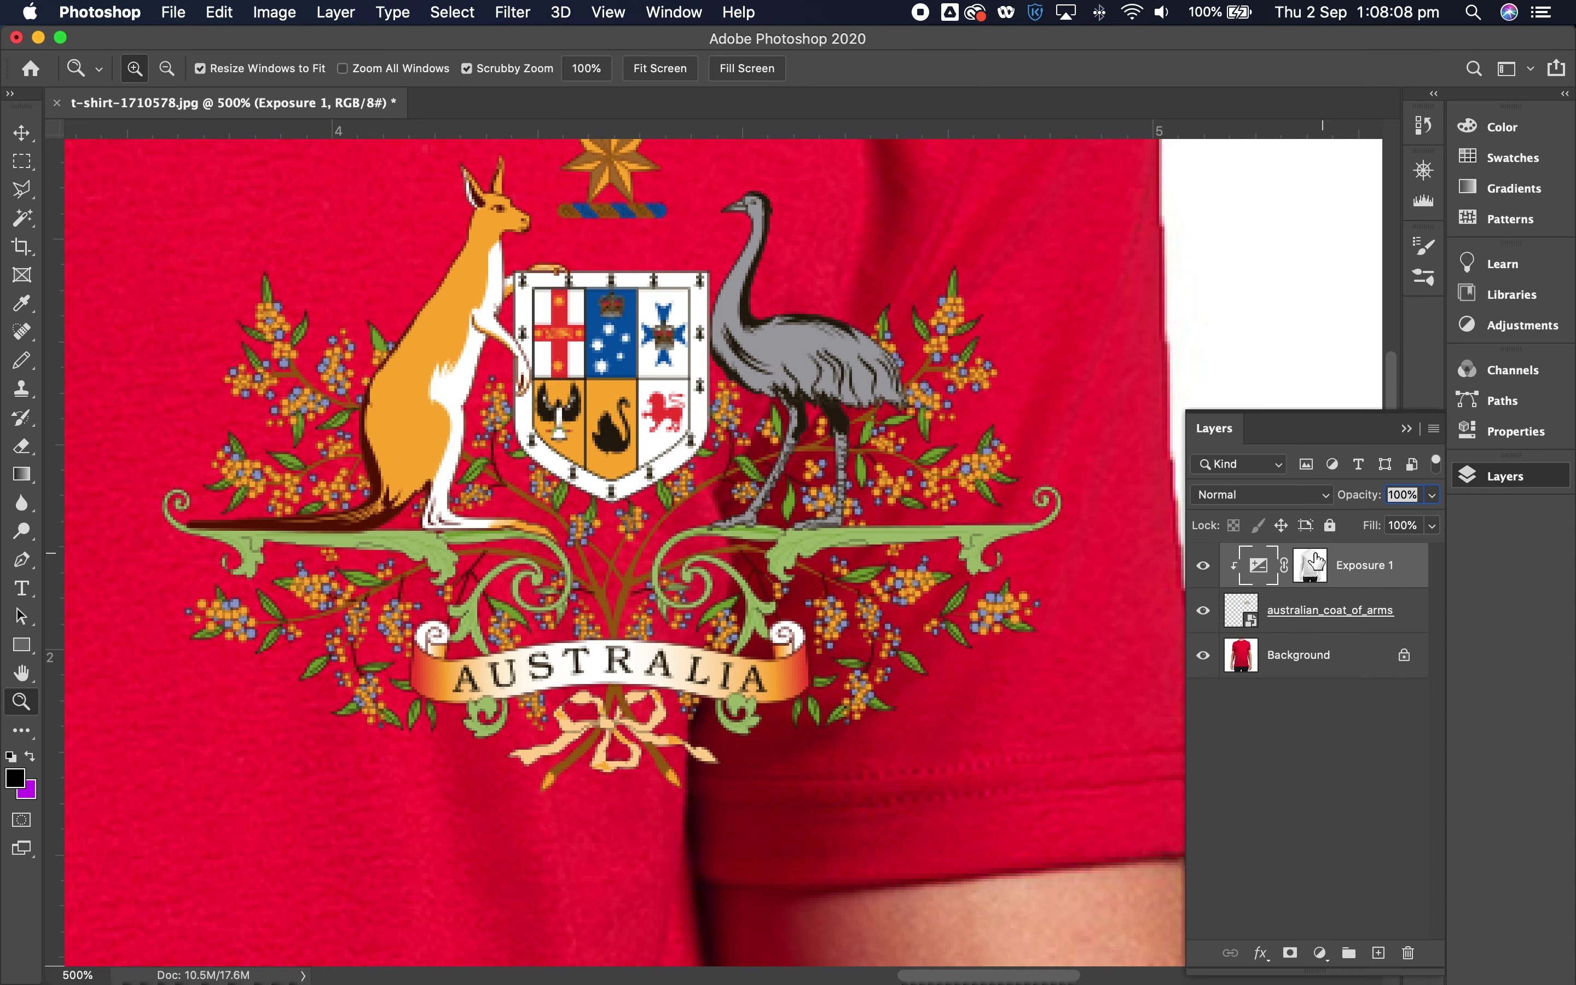
{"action": "left_click", "coordinate": [1313, 568]}
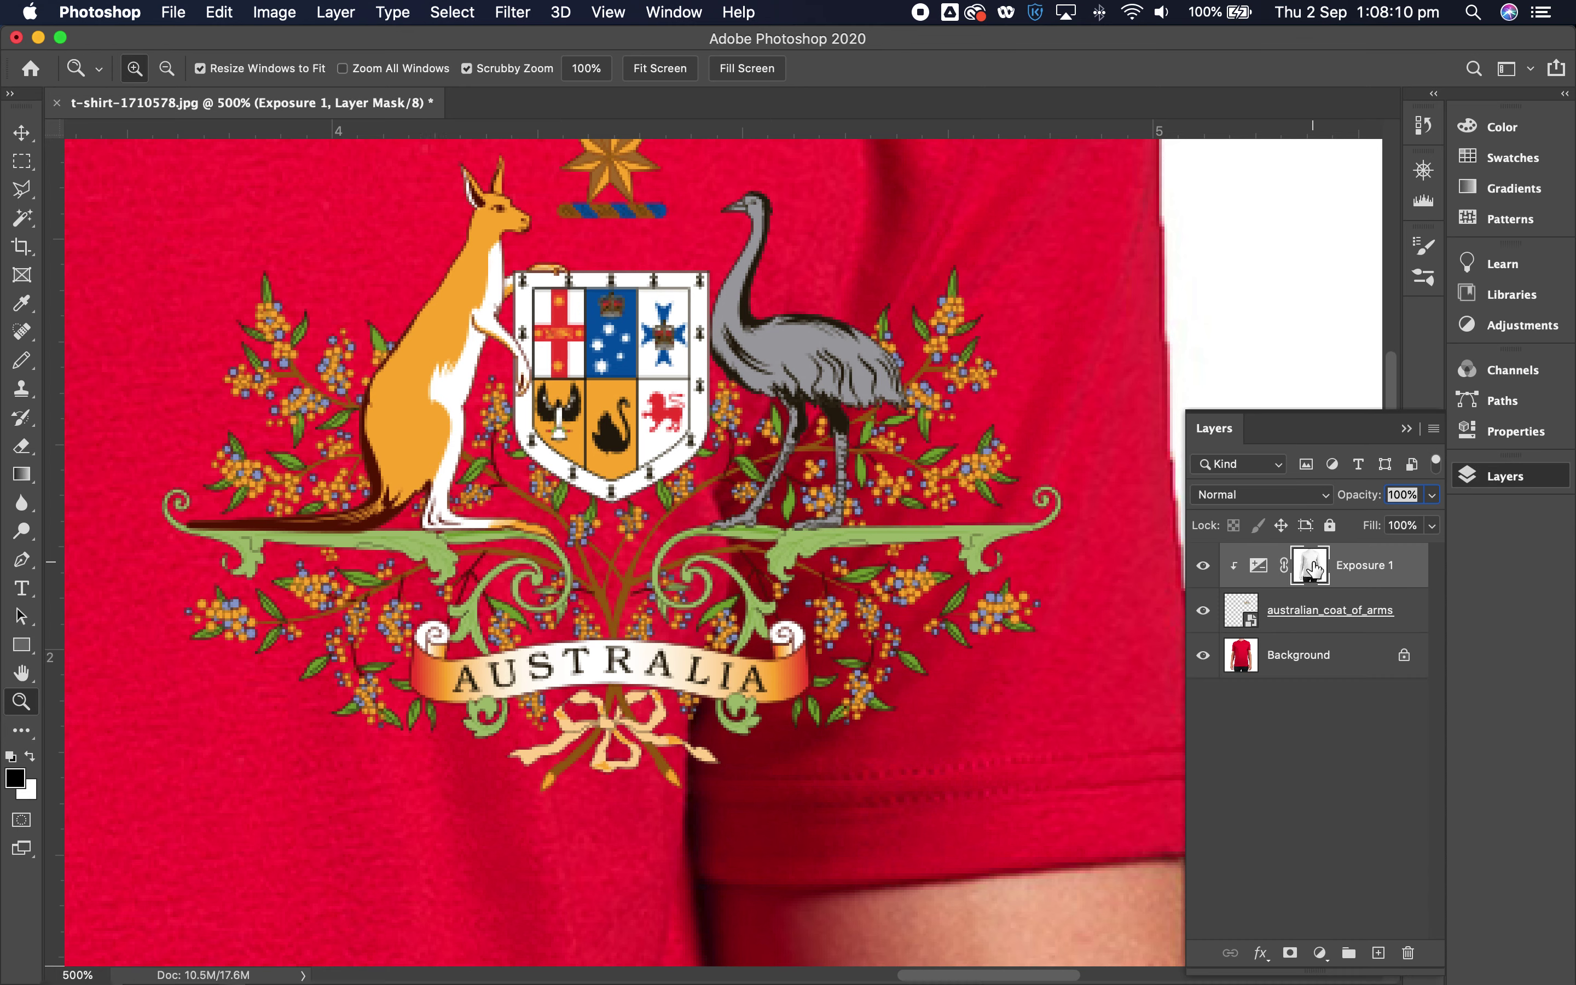
- Invert Exposure 1's mask to black and set its exposure to -15.37
{"action": "key", "text": "super+i"}
{"action": "left_click", "coordinate": [1261, 568]}
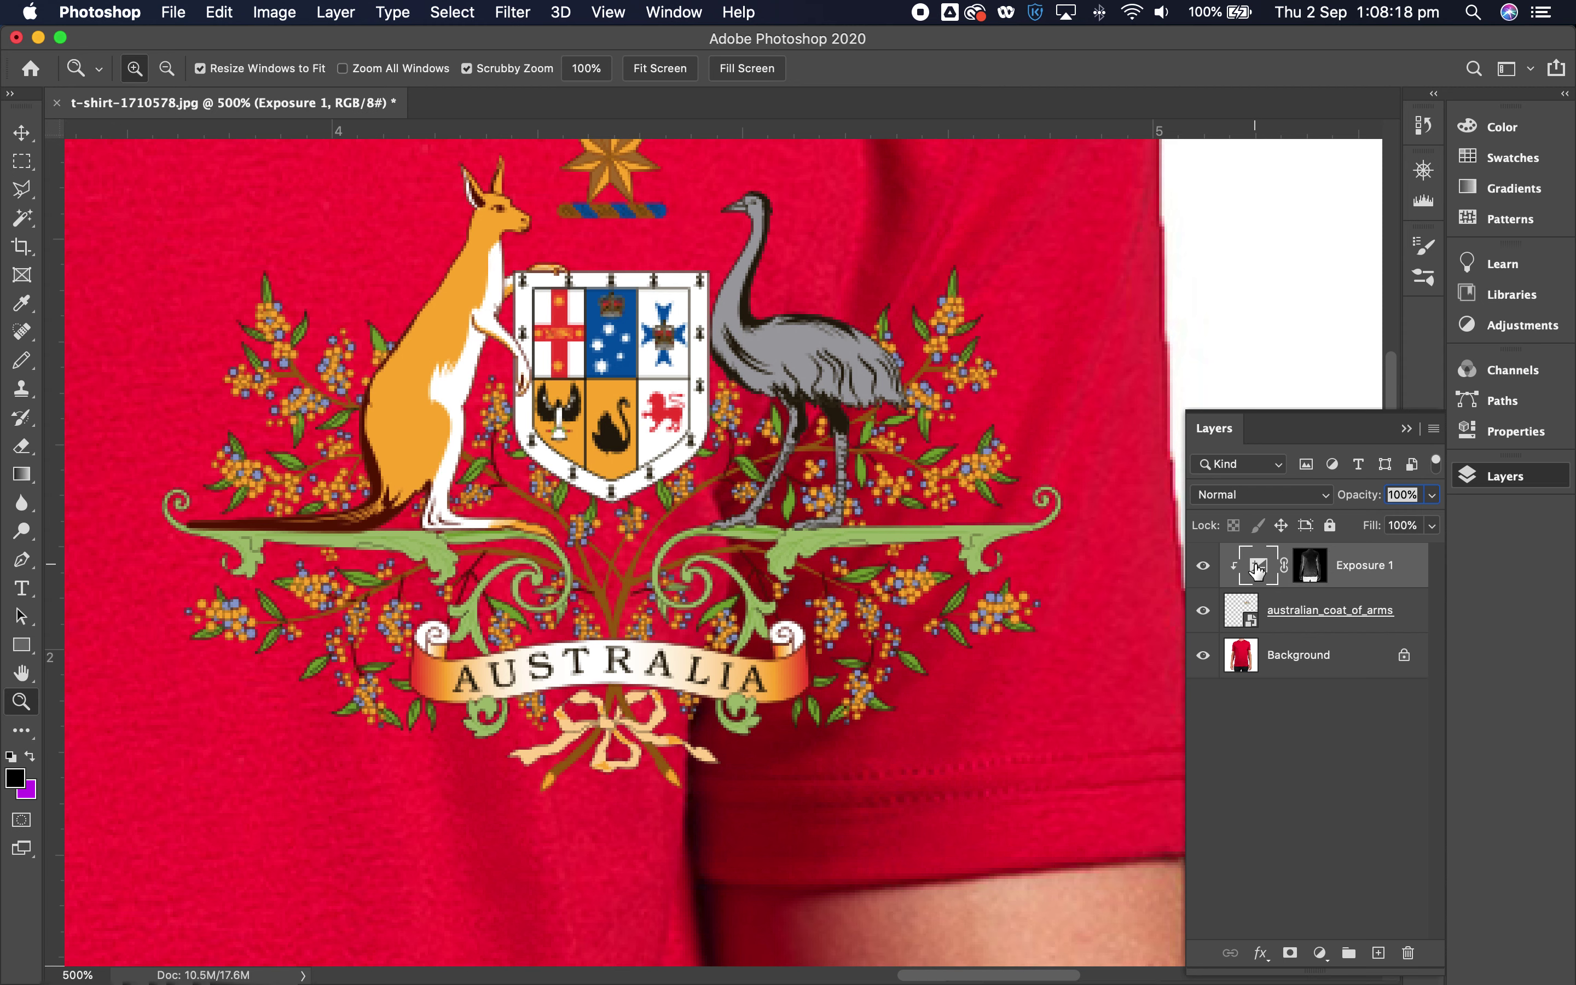
{"action": "double_click", "coordinate": [1258, 569]}
{"action": "left_click_drag", "start_coordinate": [1307, 485], "coordinate": [1217, 482]}
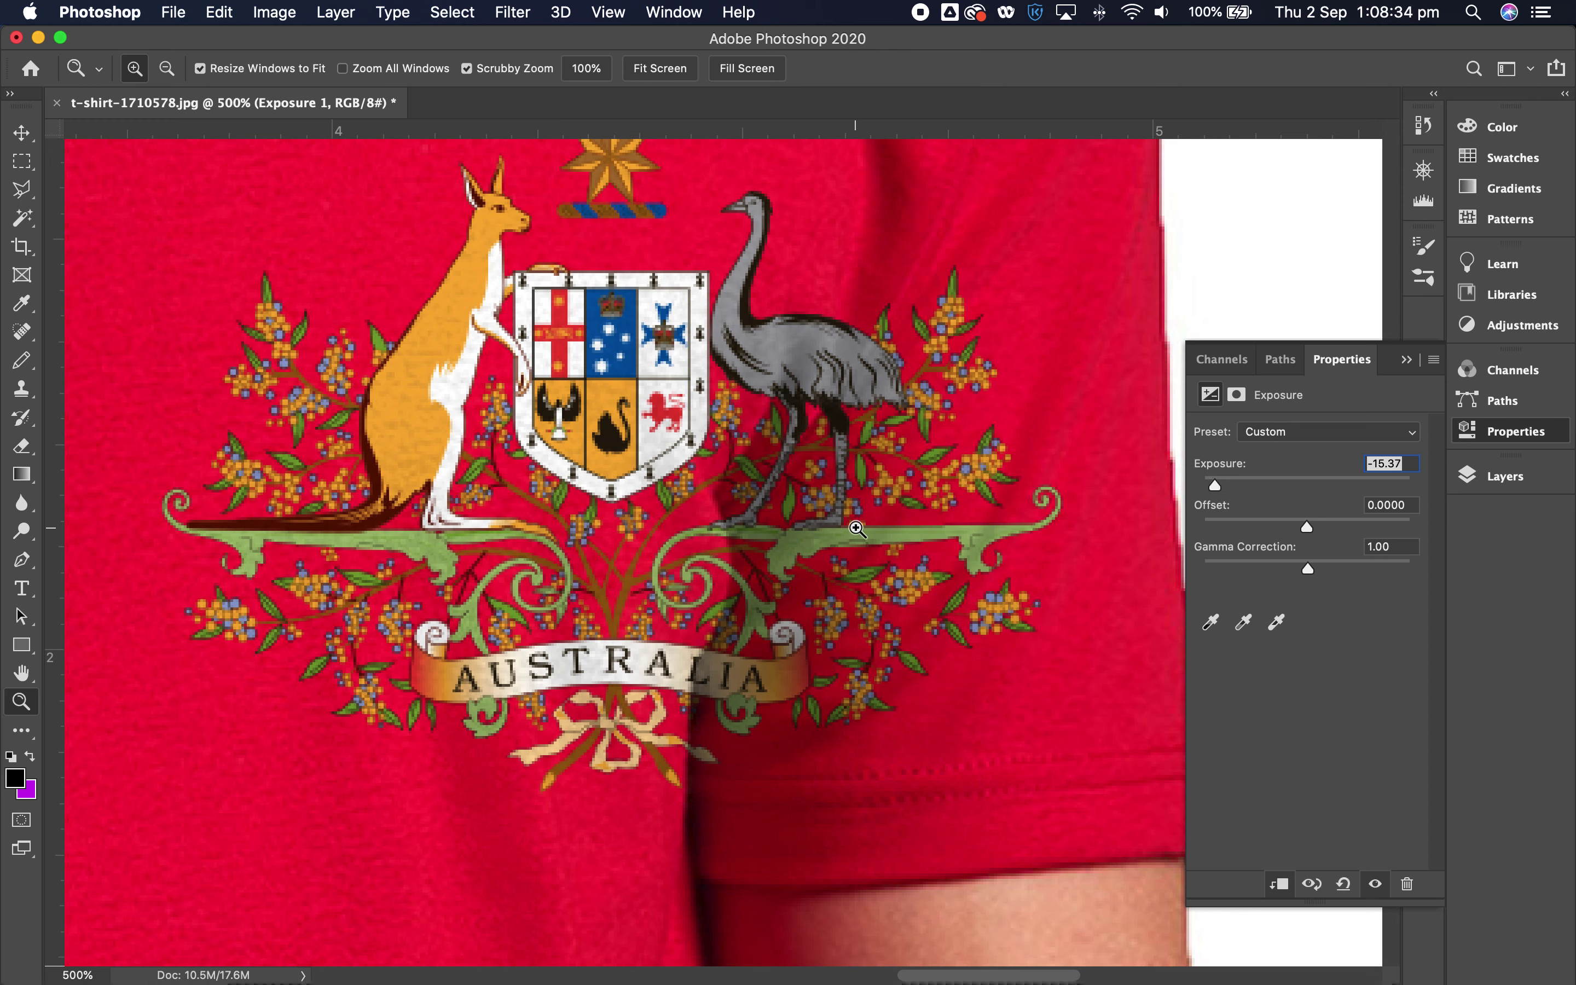
{"action": "left_click", "coordinate": [798, 468], "text": "alt"}
{"action": "left_click", "coordinate": [529, 481], "text": "alt"}
{"action": "left_click", "coordinate": [529, 481], "text": "alt"}
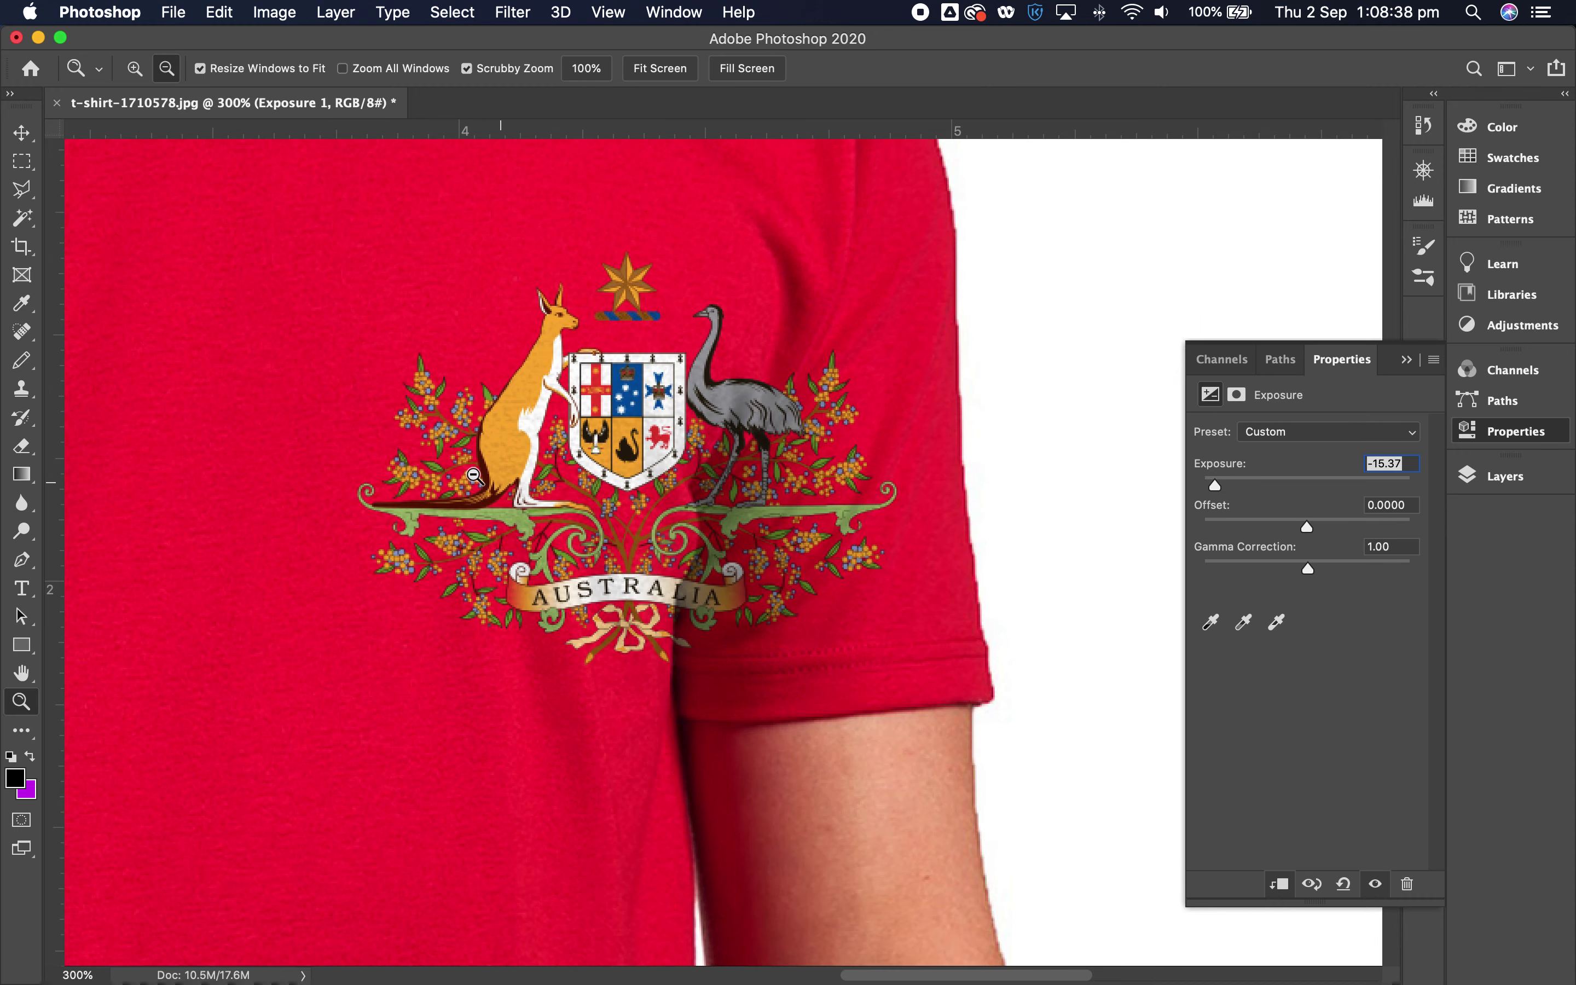
{"action": "left_click", "coordinate": [537, 481], "text": "alt"}
{"action": "left_click_drag", "start_coordinate": [546, 482], "coordinate": [709, 503]}
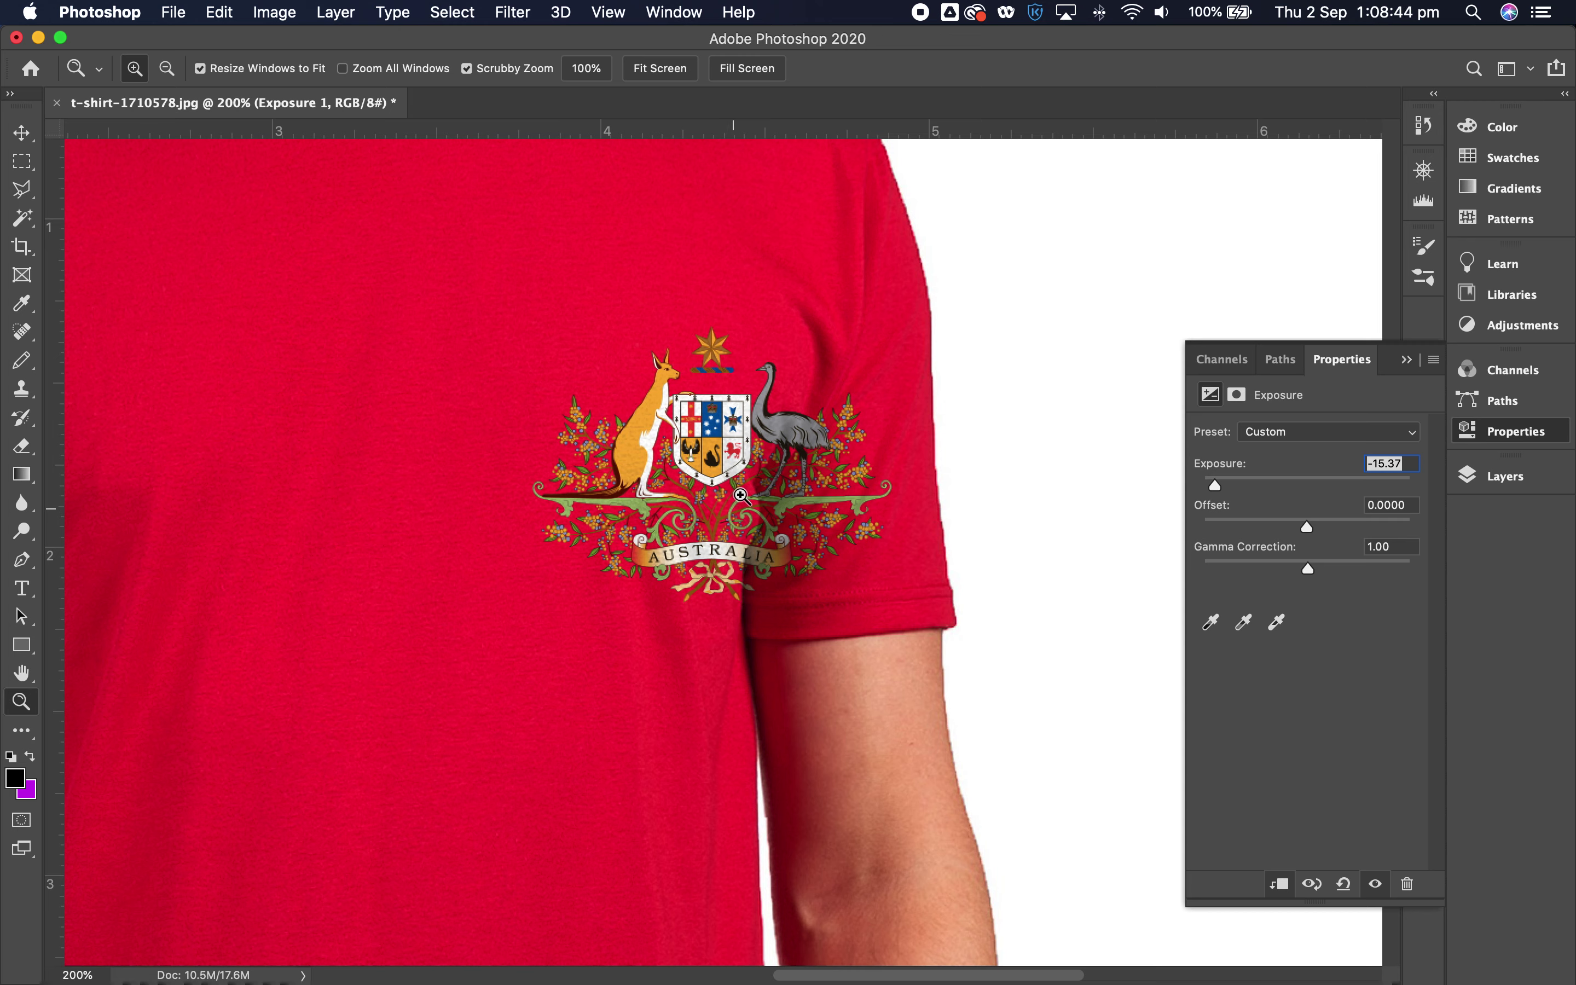
- Move the australian_coat_of_arms layer down from the chest onto the forearm below the sleeve
{"action": "left_click", "coordinate": [1495, 481]}
{"action": "left_click", "coordinate": [1246, 612]}
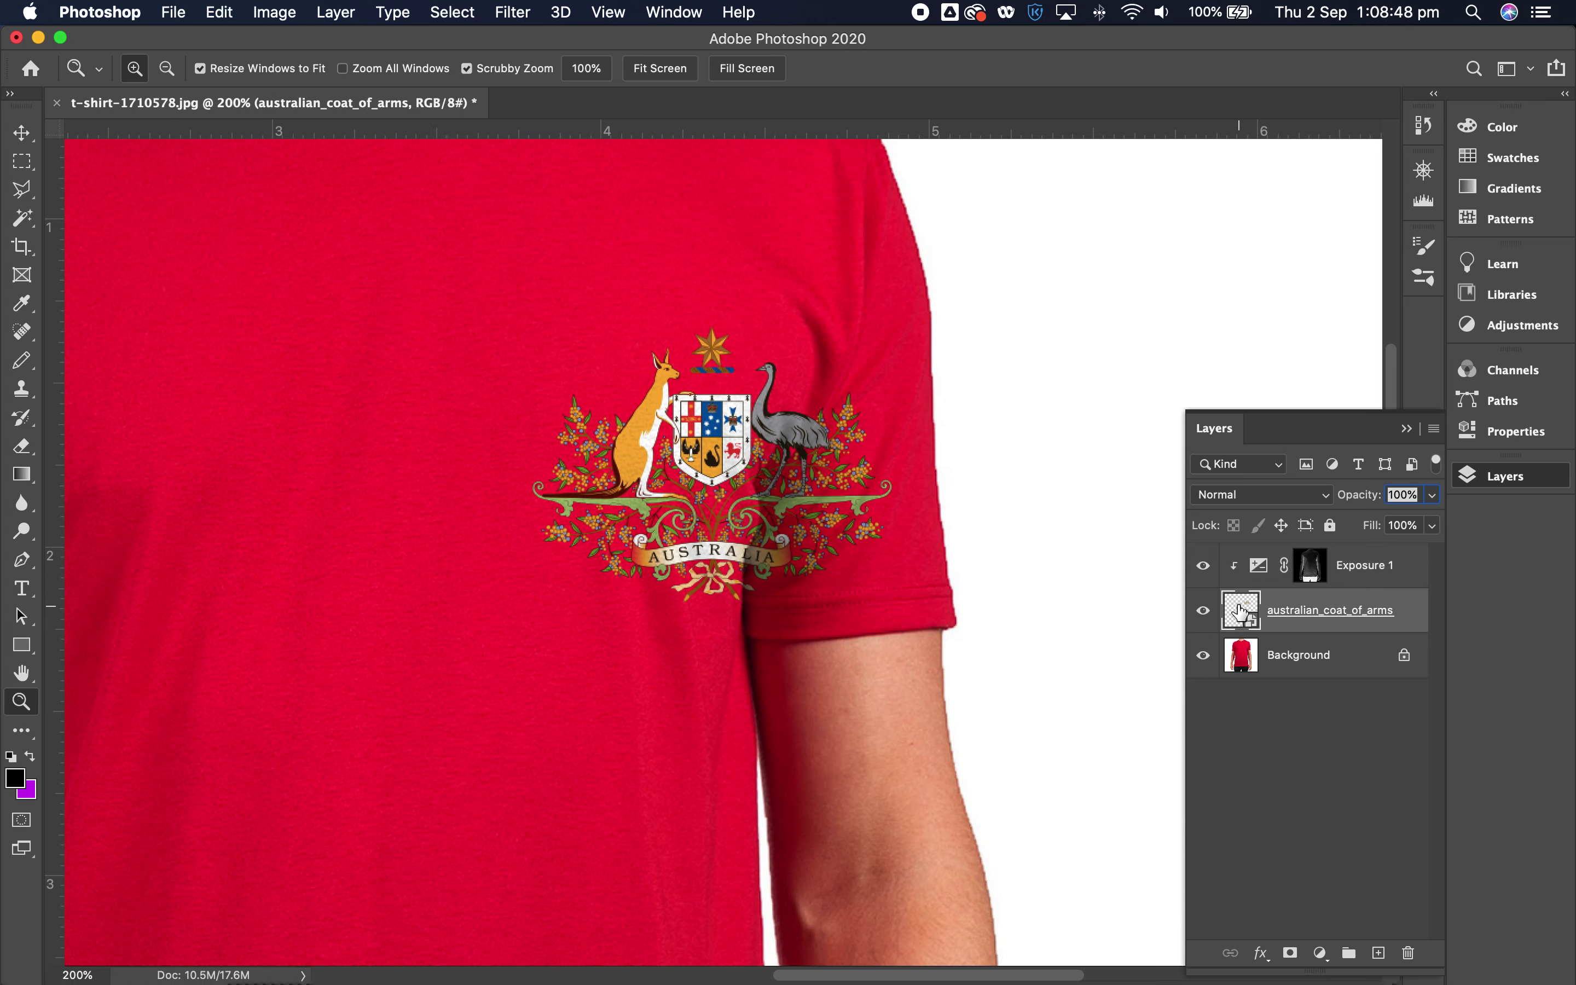
{"action": "key", "text": "v"}
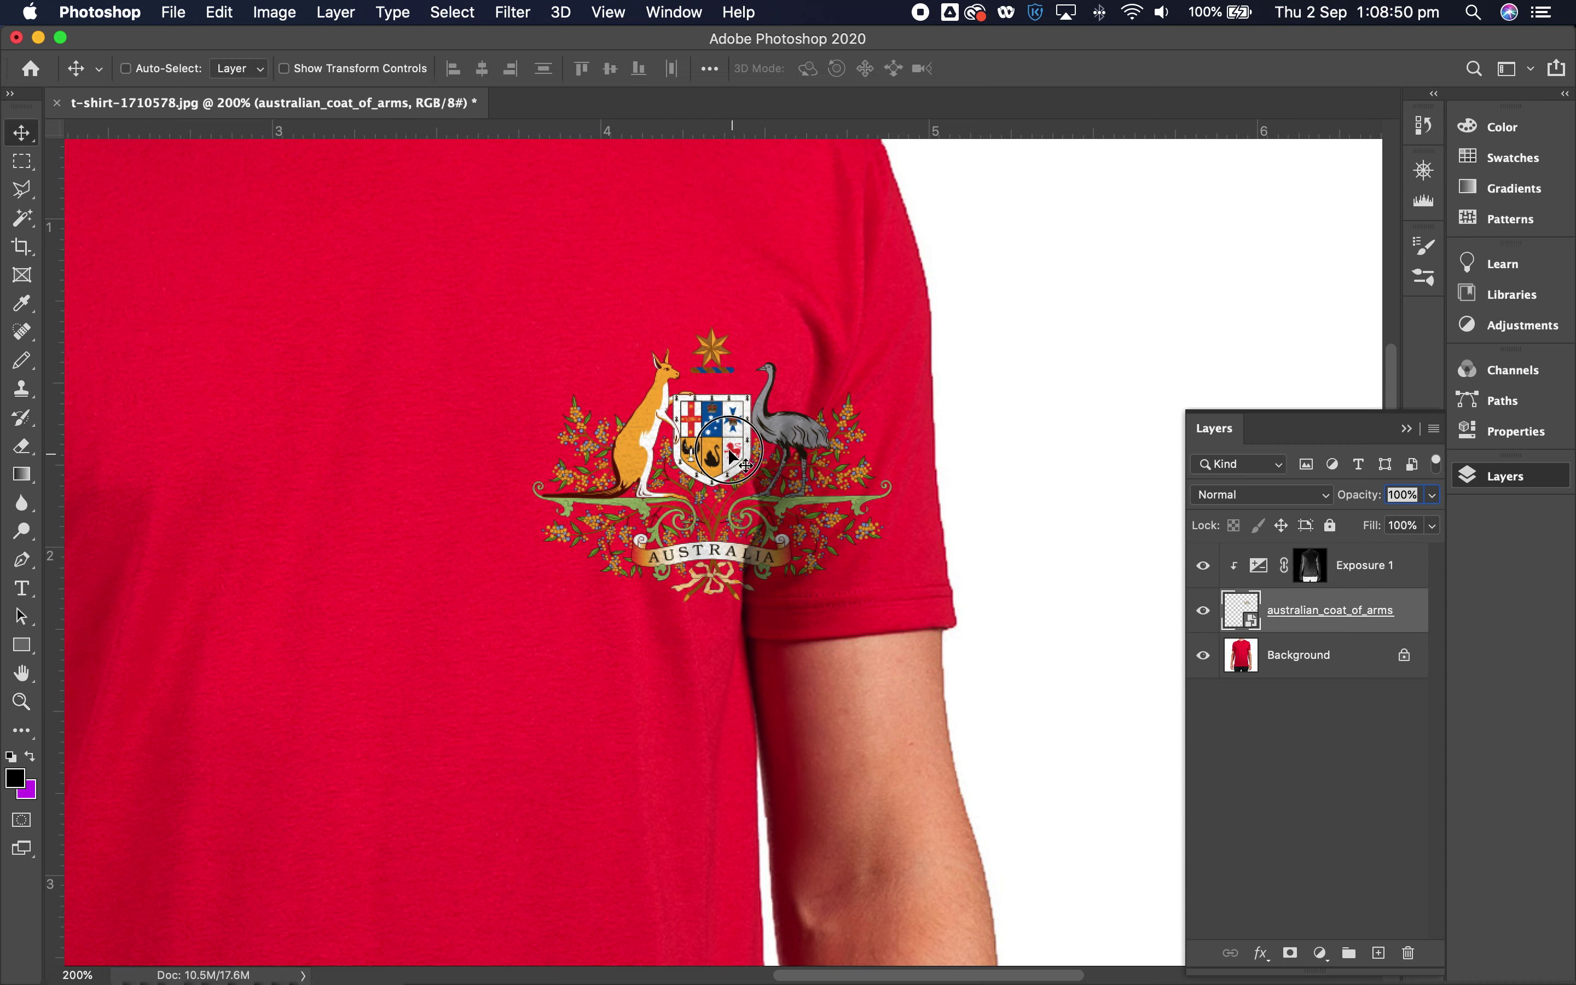
{"action": "left_click_drag", "start_coordinate": [722, 445], "coordinate": [612, 447]}
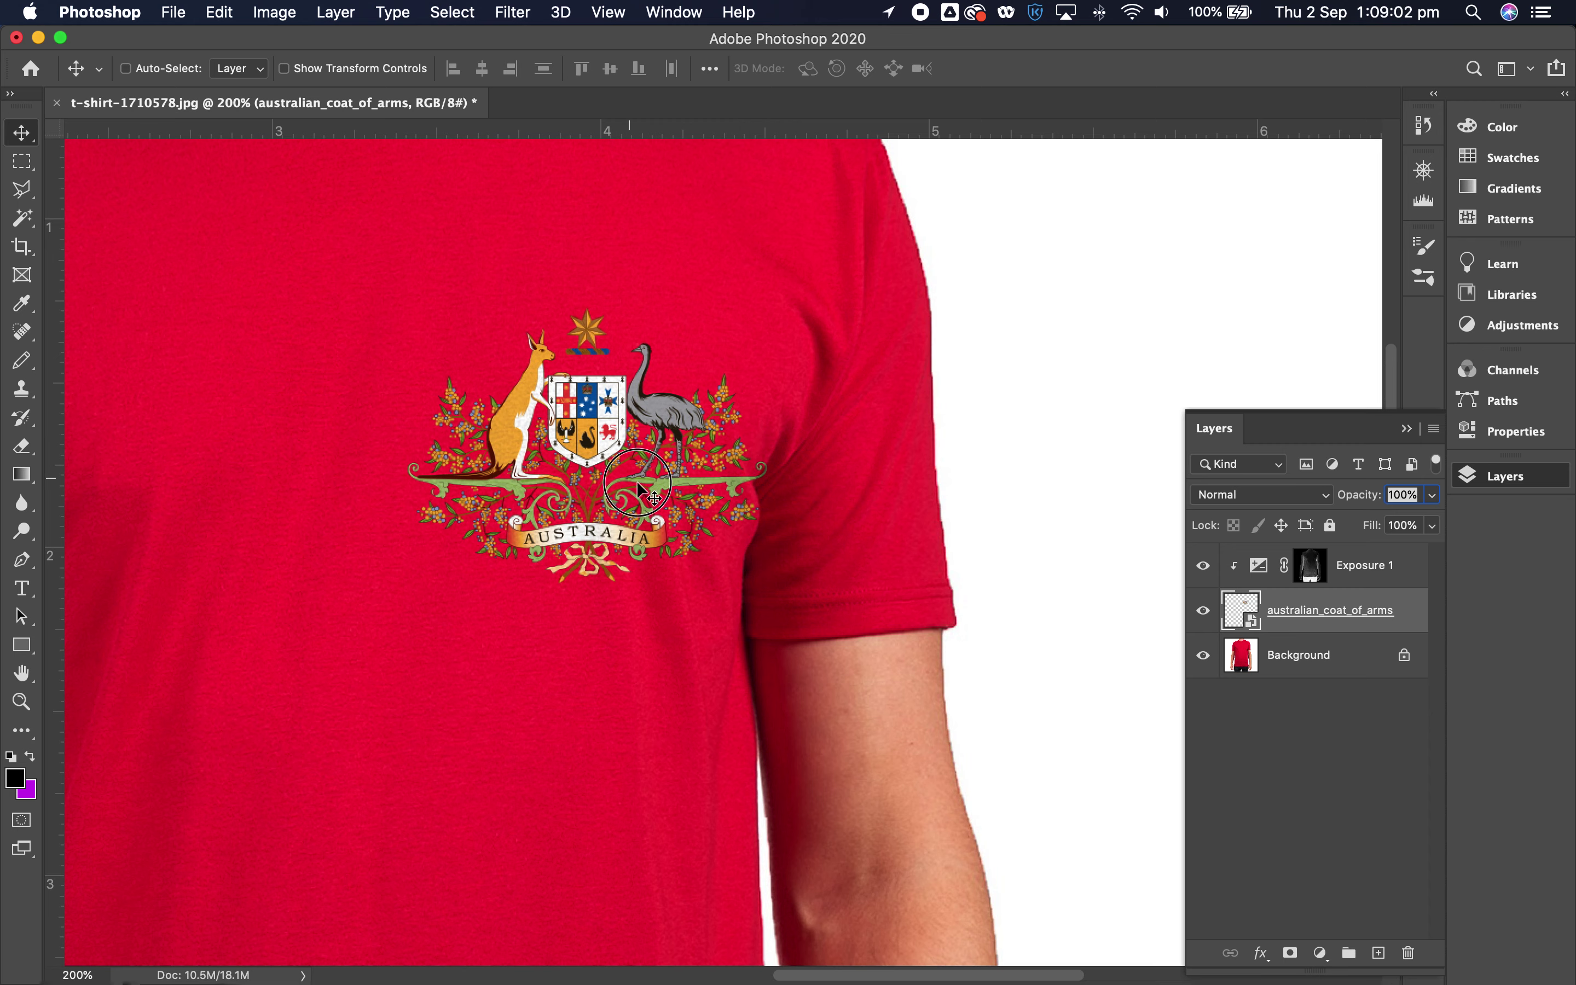
{"action": "left_click_drag", "start_coordinate": [636, 480], "coordinate": [877, 774]}
{"action": "scroll", "coordinate": [877, 773], "scroll_direction": "right", "scroll_amount": 2}
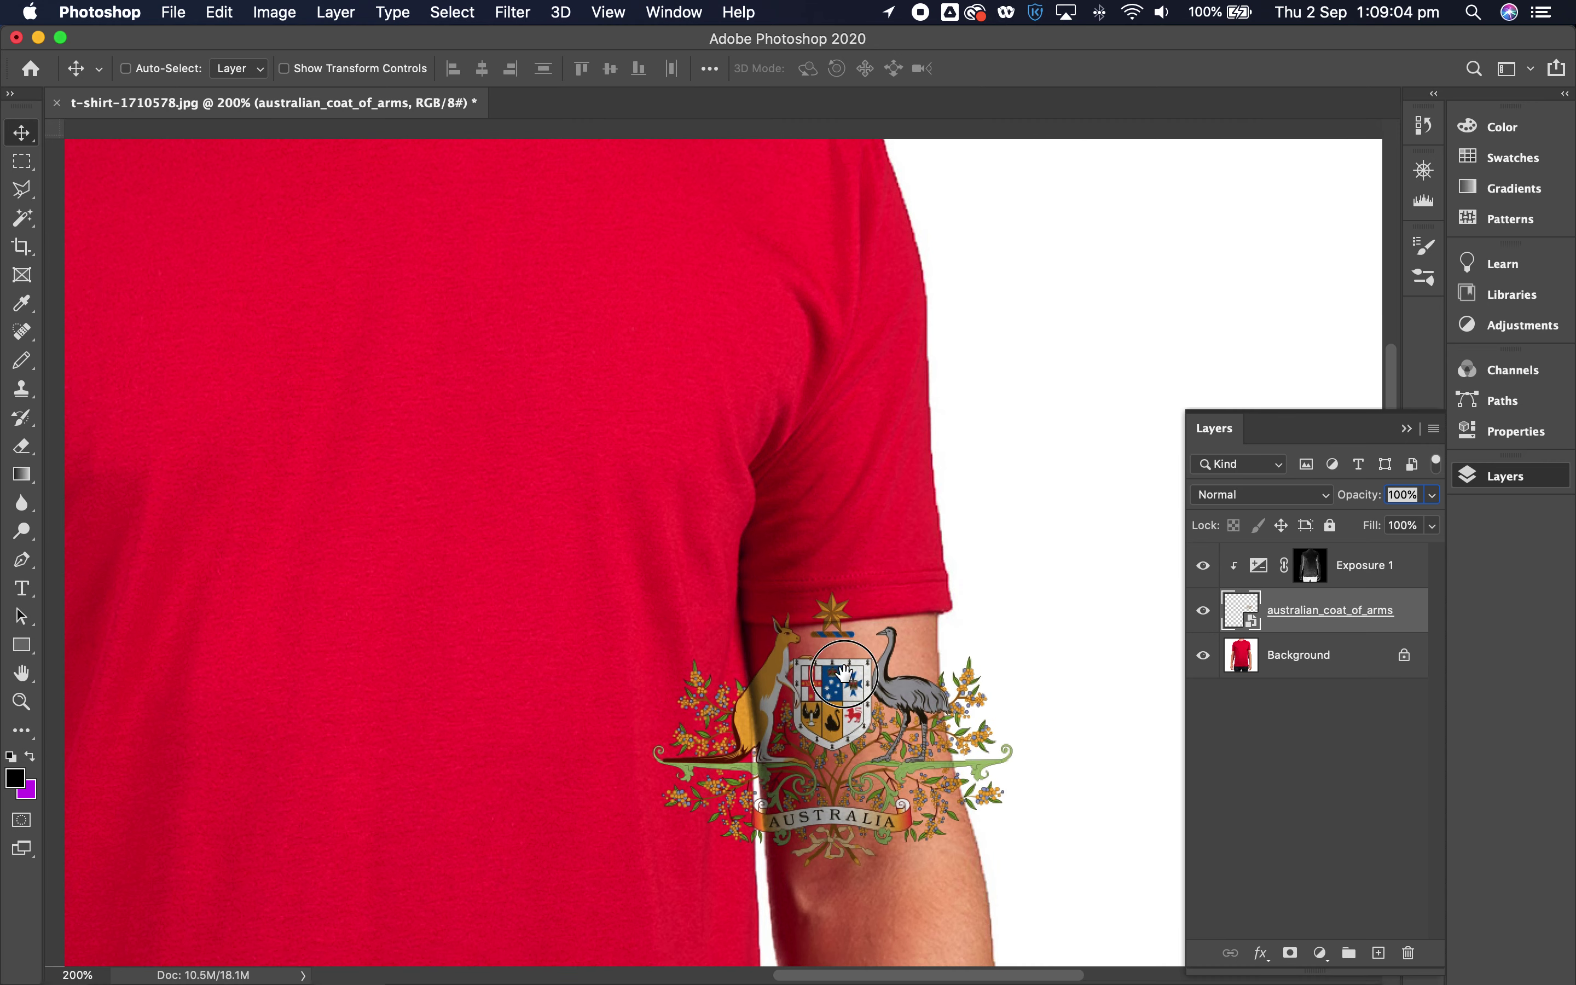
{"action": "scroll", "coordinate": [814, 586], "scroll_direction": "down", "scroll_amount": 8}
{"action": "left_click_drag", "start_coordinate": [765, 433], "coordinate": [829, 609]}
- Rotate the coat of arms 81.03° and scale it to 17.64% along the forearm
{"action": "key", "text": "super"}
{"action": "key", "text": "super+t"}
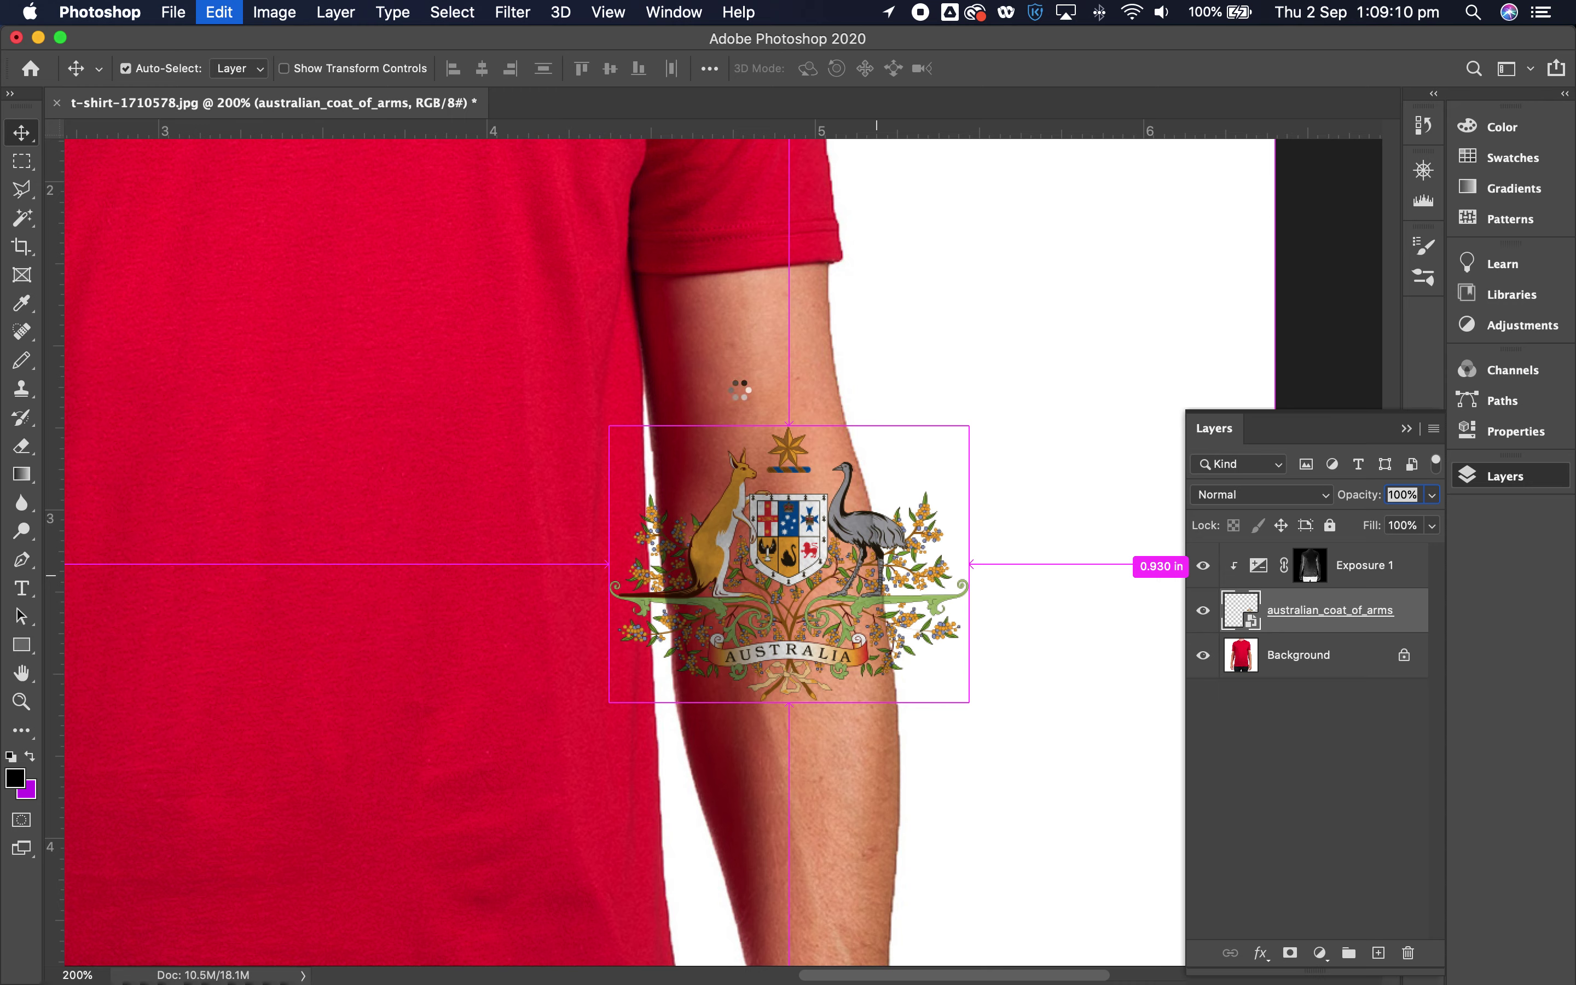
{"action": "left_click_drag", "start_coordinate": [594, 411], "coordinate": [824, 512]}
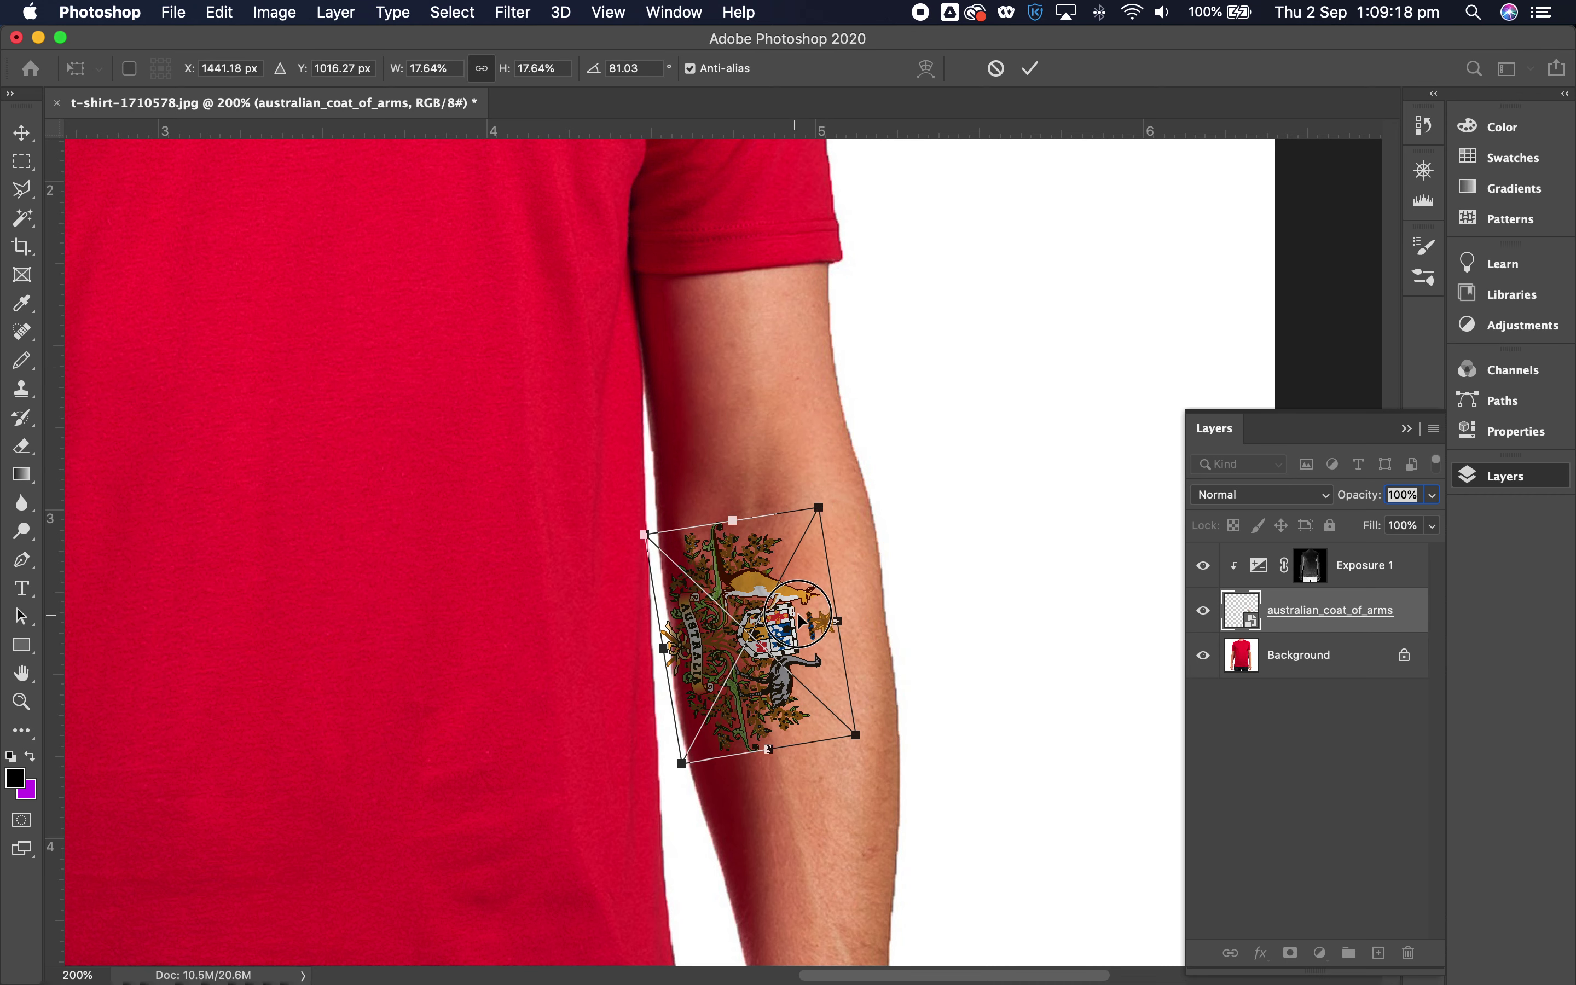
{"action": "mouse_move", "coordinate": [801, 637]}
{"action": "left_mouse_down"}
{"action": "mouse_move", "coordinate": [833, 642]}
{"action": "mouse_move", "coordinate": [824, 660]}
{"action": "left_mouse_up"}
{"action": "key", "text": "Return"}
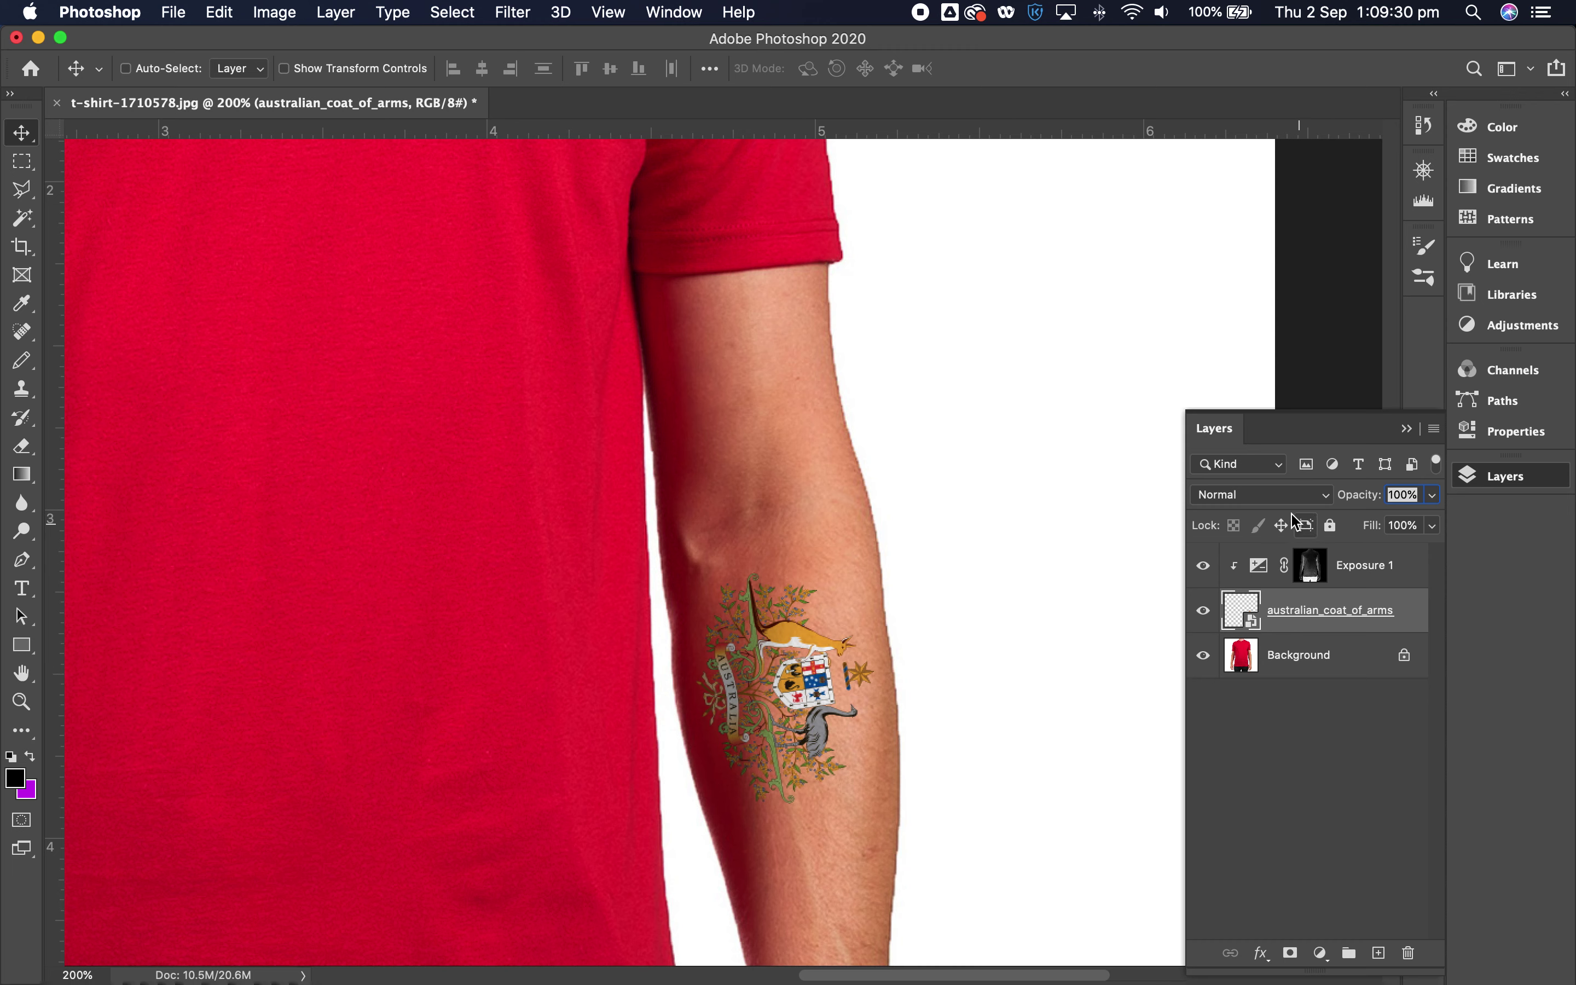
- Try Multiply blending on the coat of arms layer, then return it to Normal
{"action": "left_click", "coordinate": [1280, 497]}
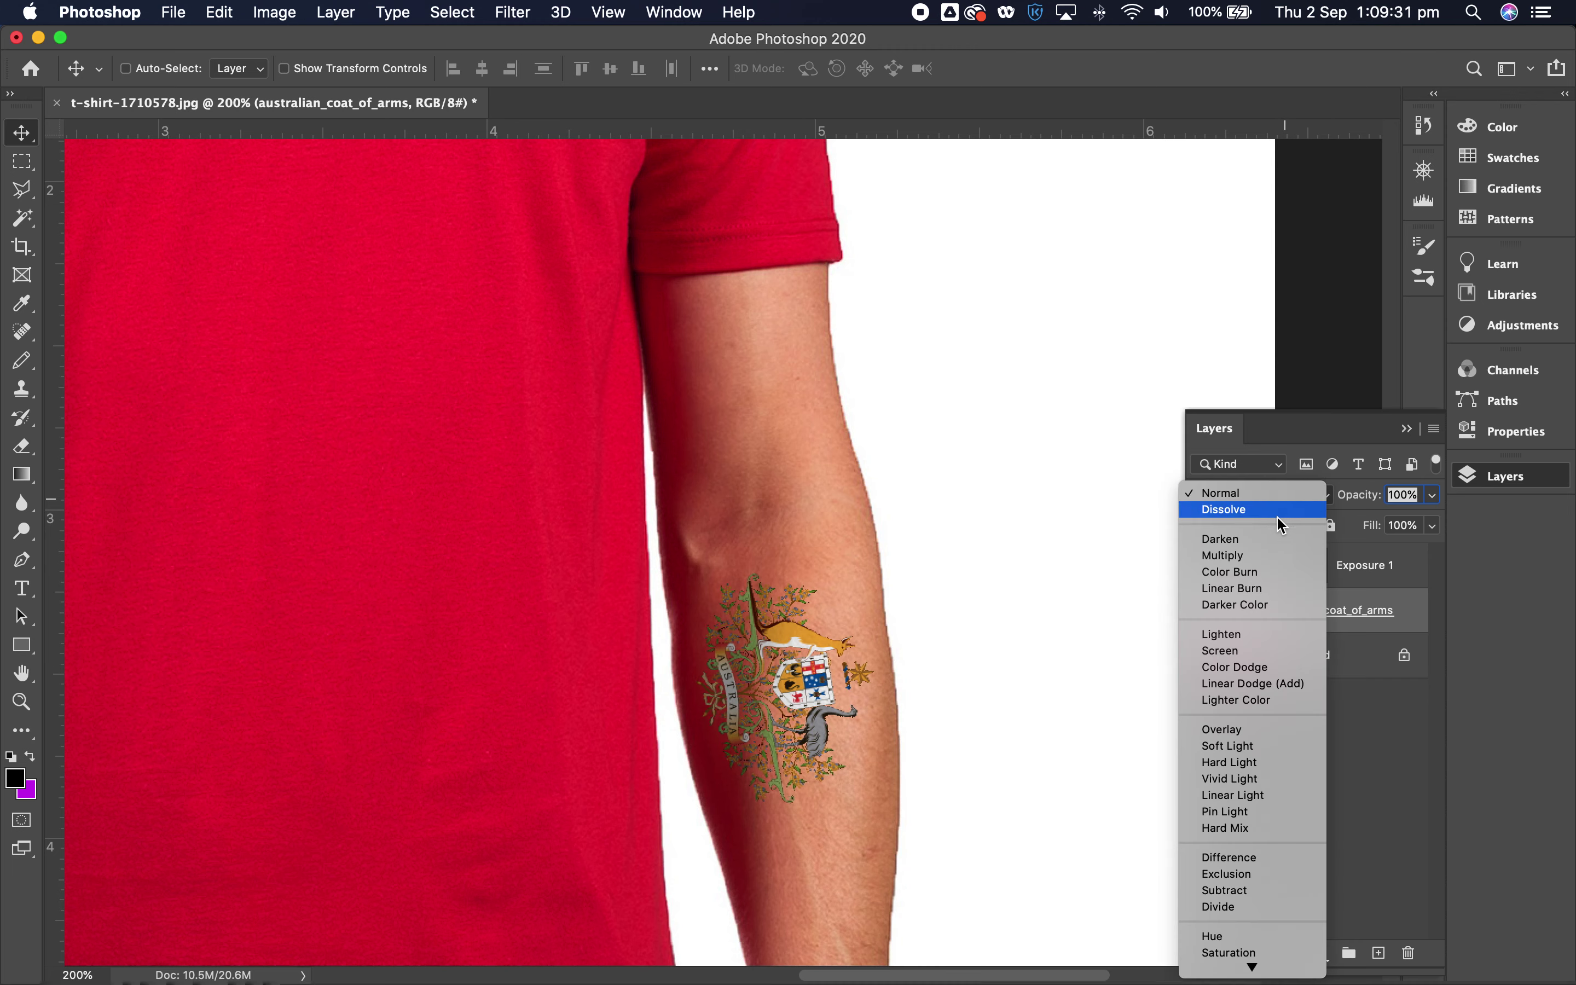
{"action": "left_click", "coordinate": [1264, 555]}
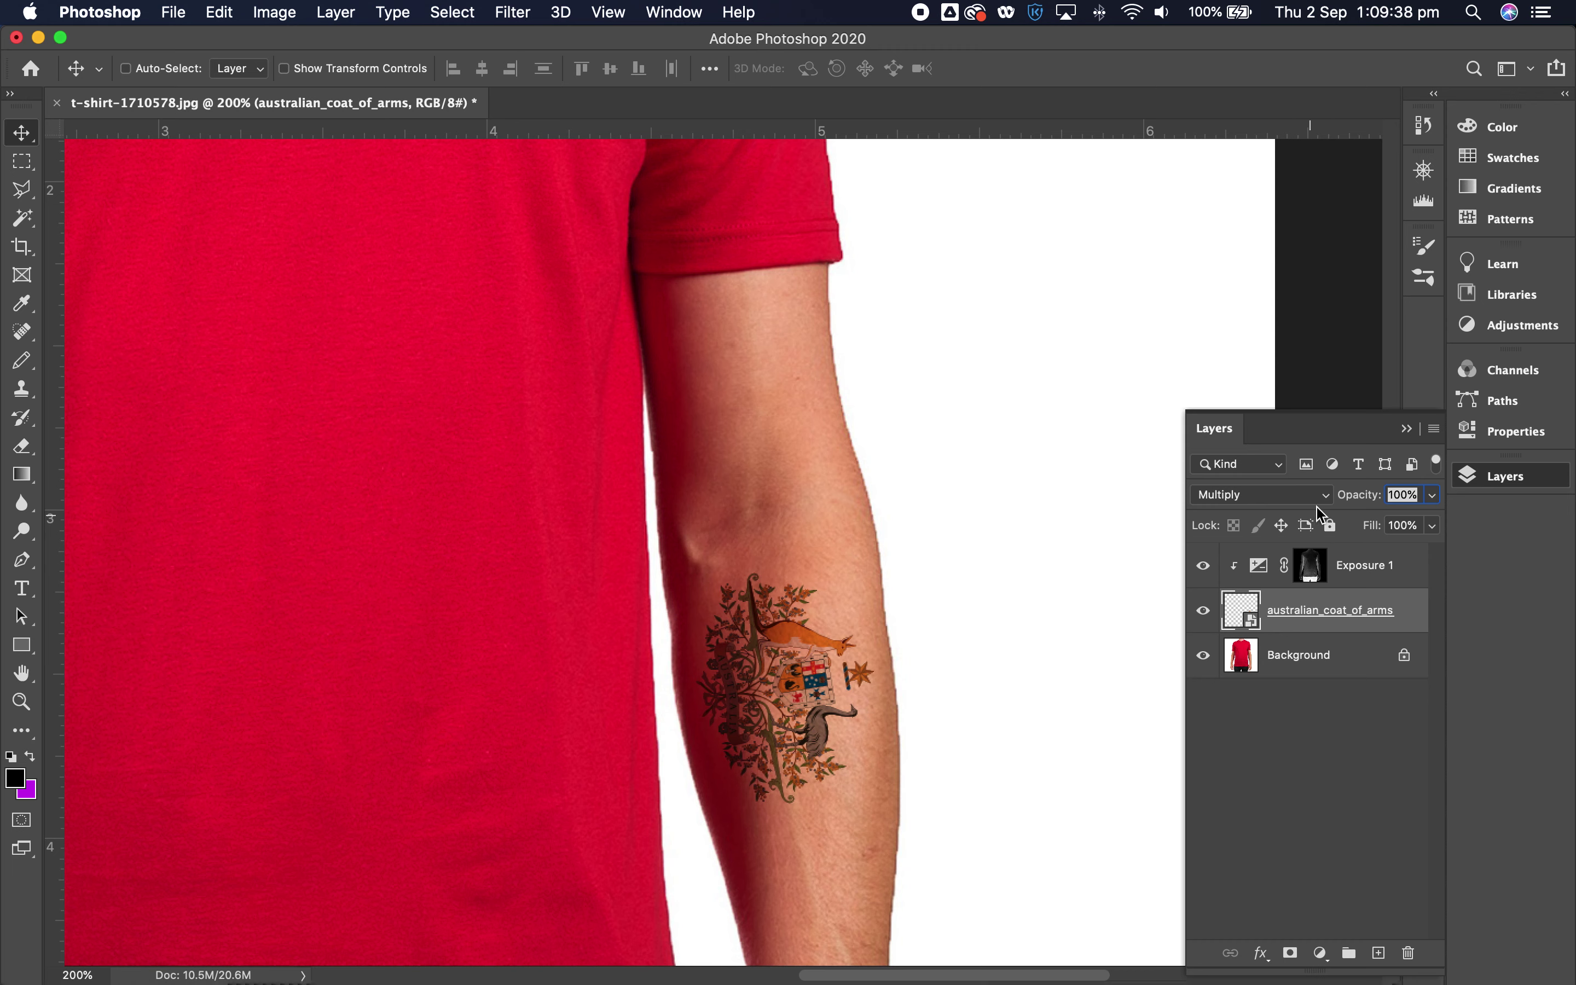
{"action": "left_click", "coordinate": [1304, 495]}
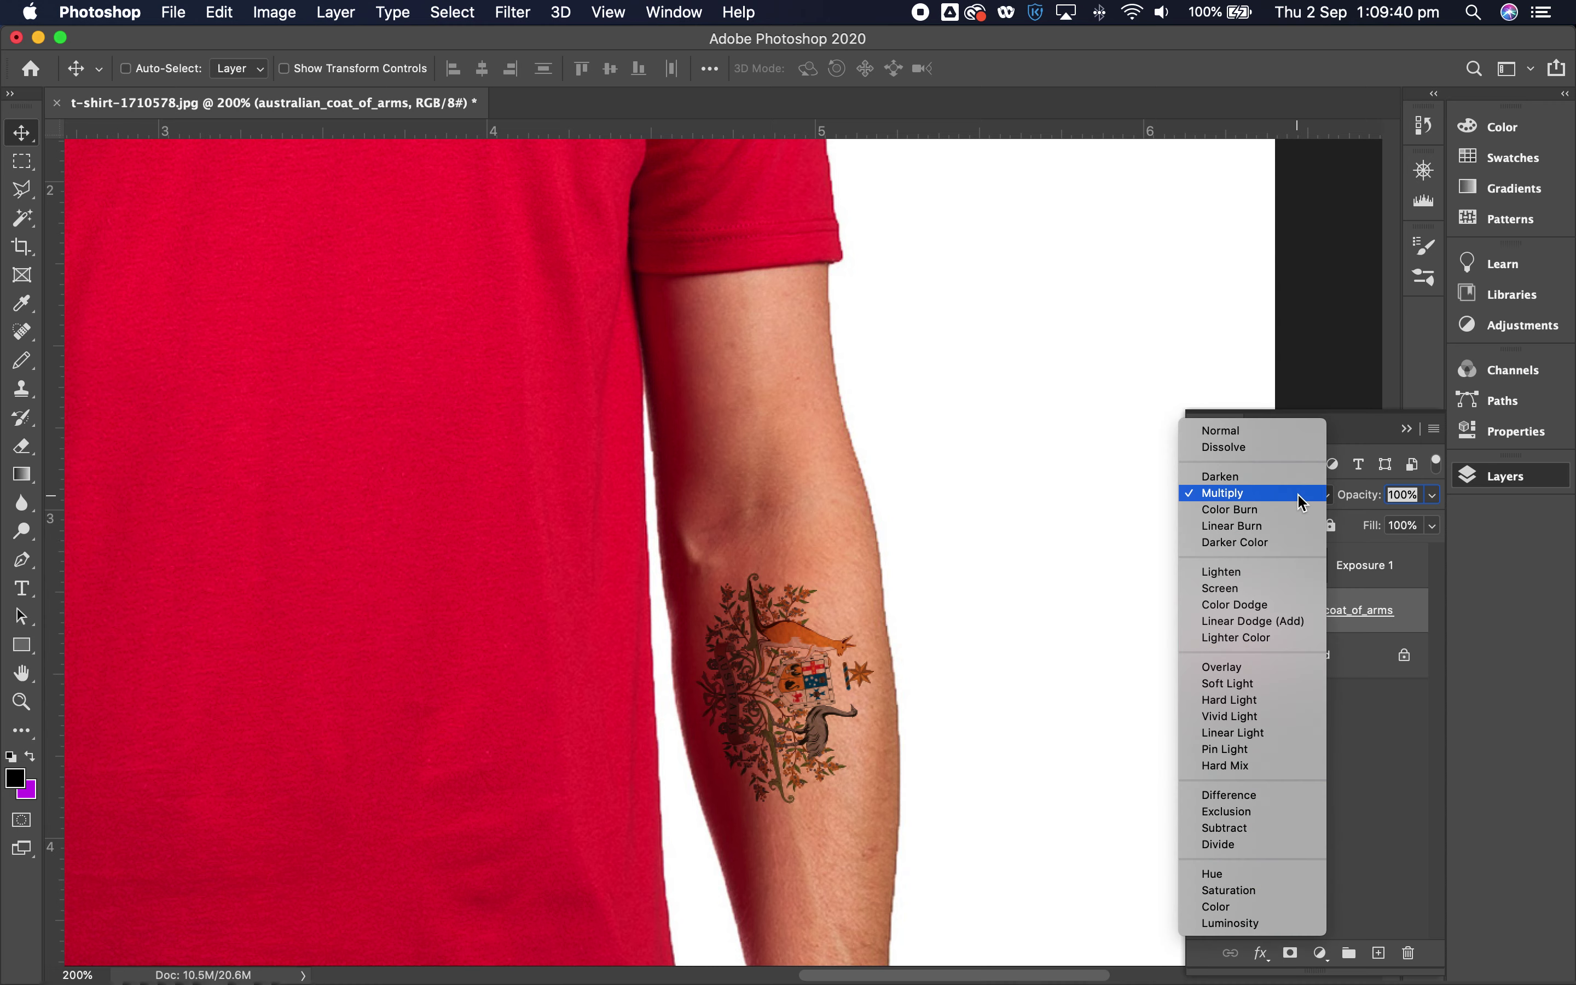
{"action": "left_click", "coordinate": [815, 591]}
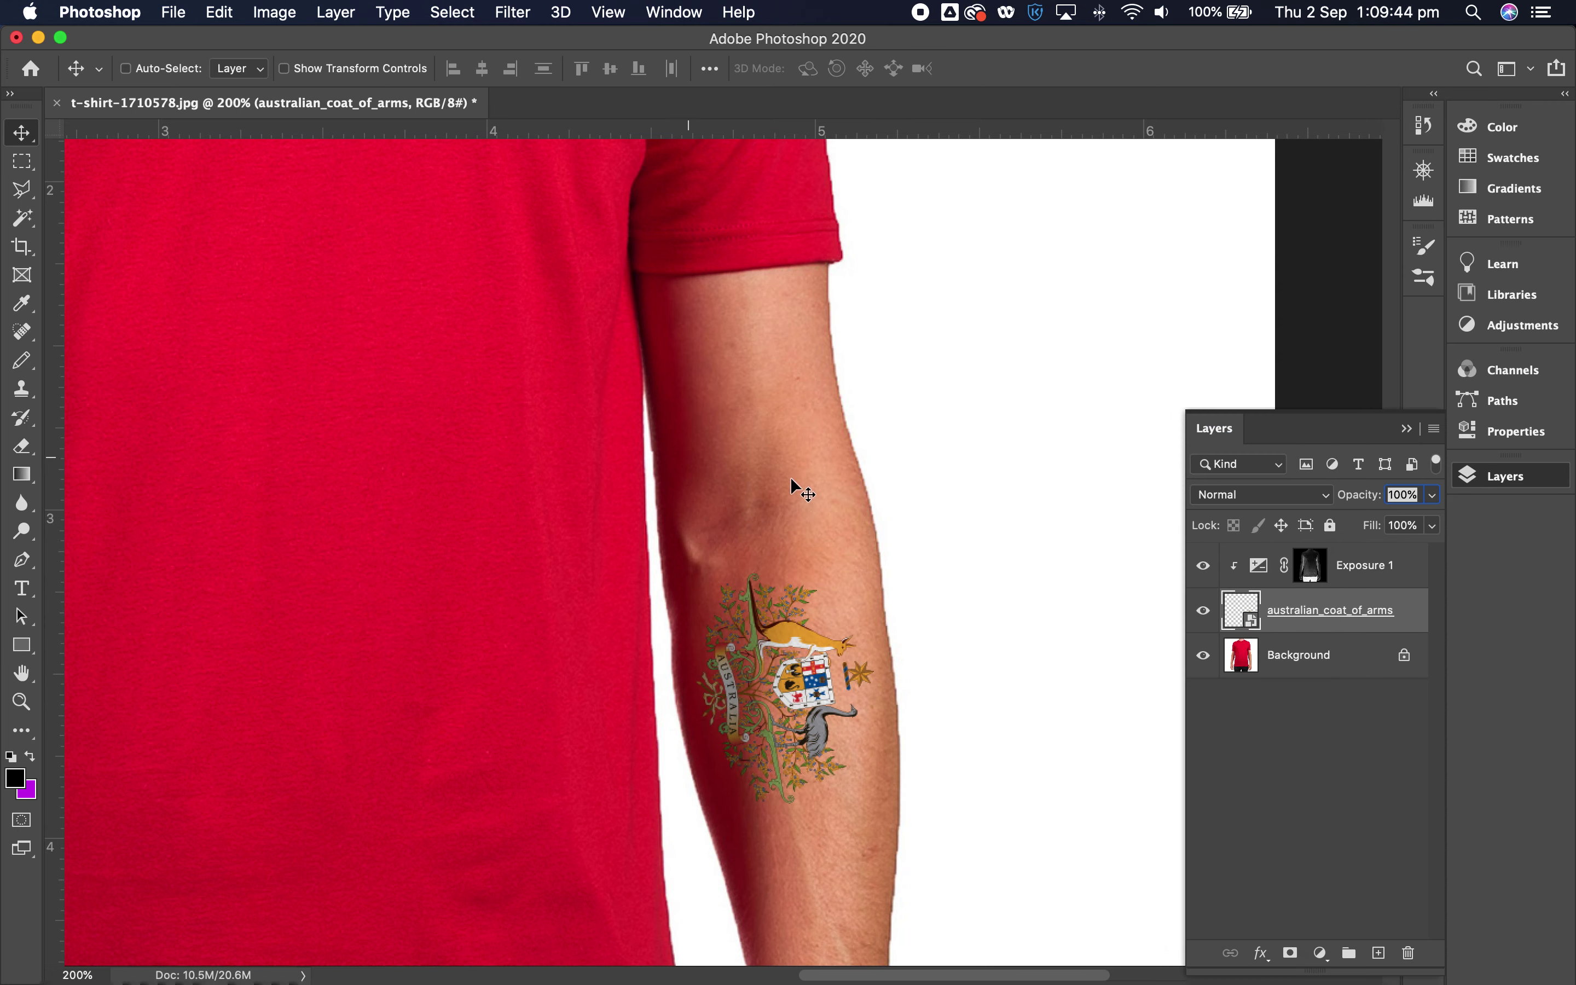
- Undo the last change and move the coat of arms onto the shirt's chest
{"action": "key", "text": "super+z"}
{"action": "key", "text": "super+z"}
{"action": "key", "text": "super+z"}
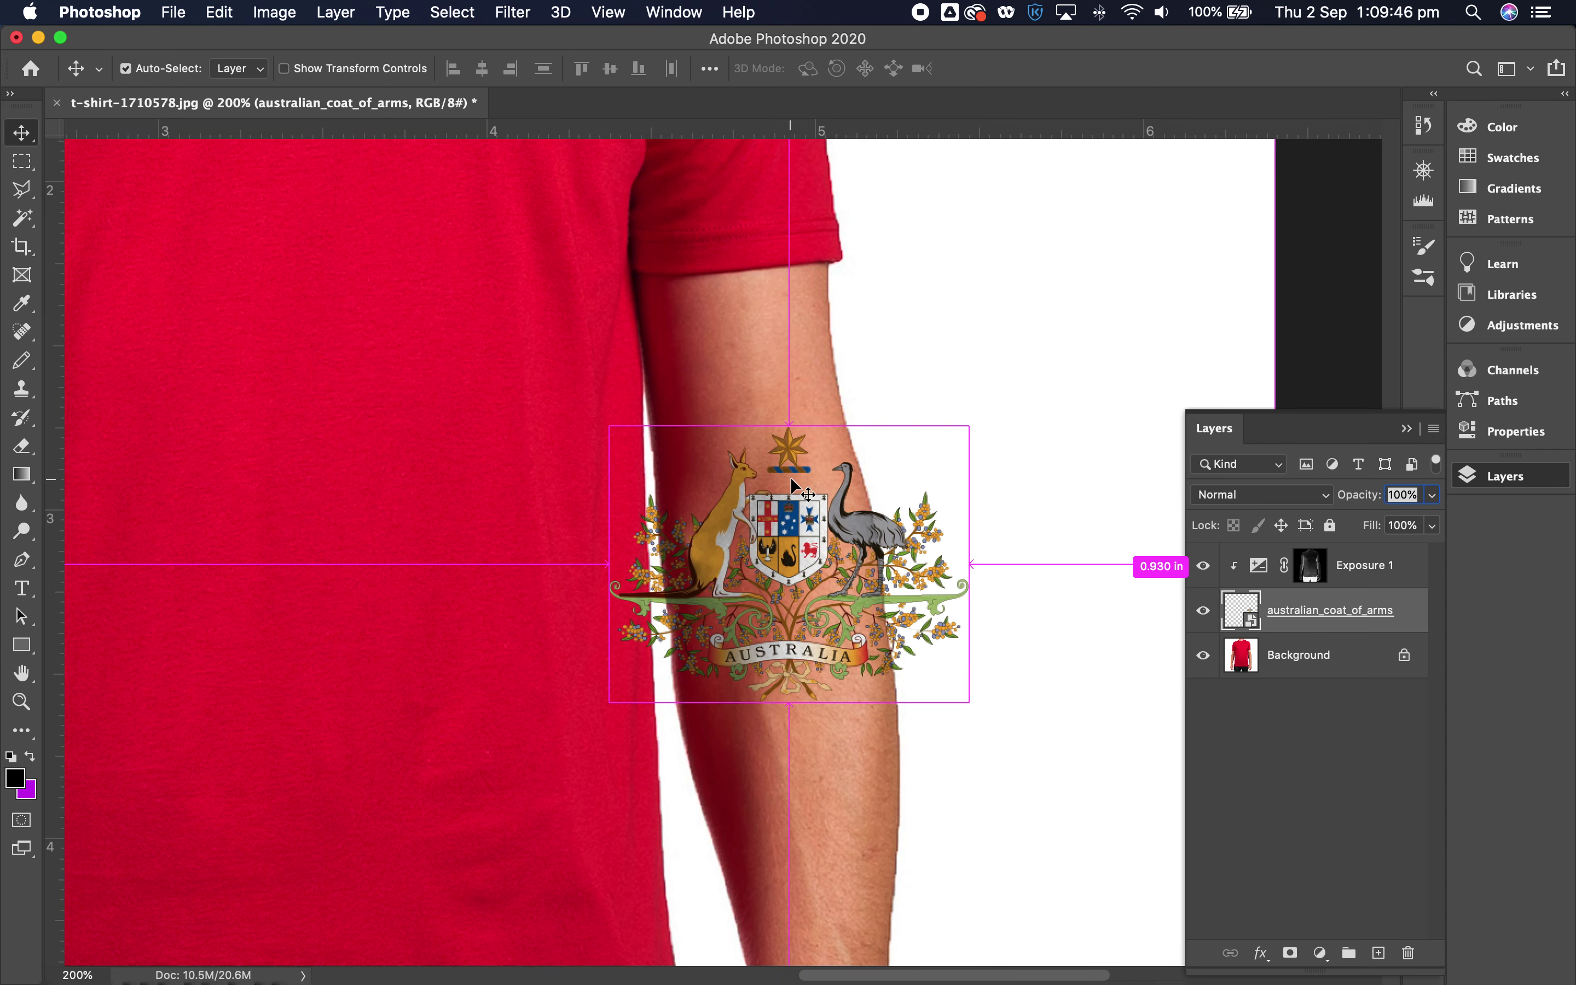
{"action": "left_click_drag", "start_coordinate": [761, 390], "coordinate": [872, 530]}
{"action": "key", "text": "super+r"}
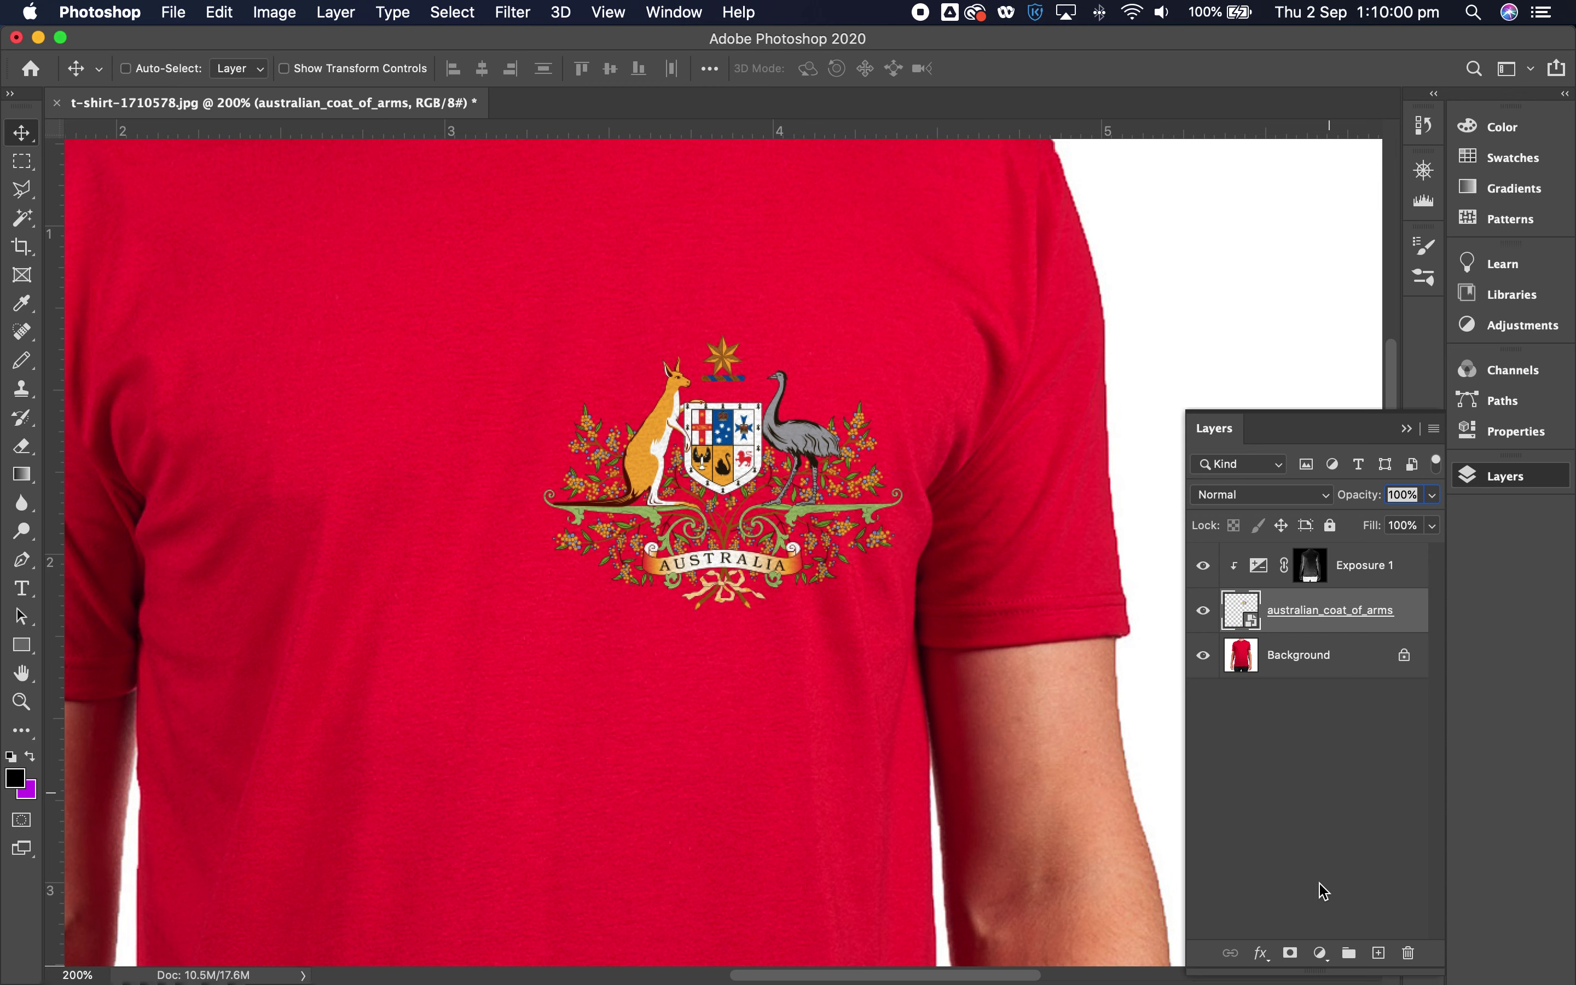
- Open Filter > Liquify for the coat of arms layer
{"action": "left_click", "coordinate": [514, 13]}
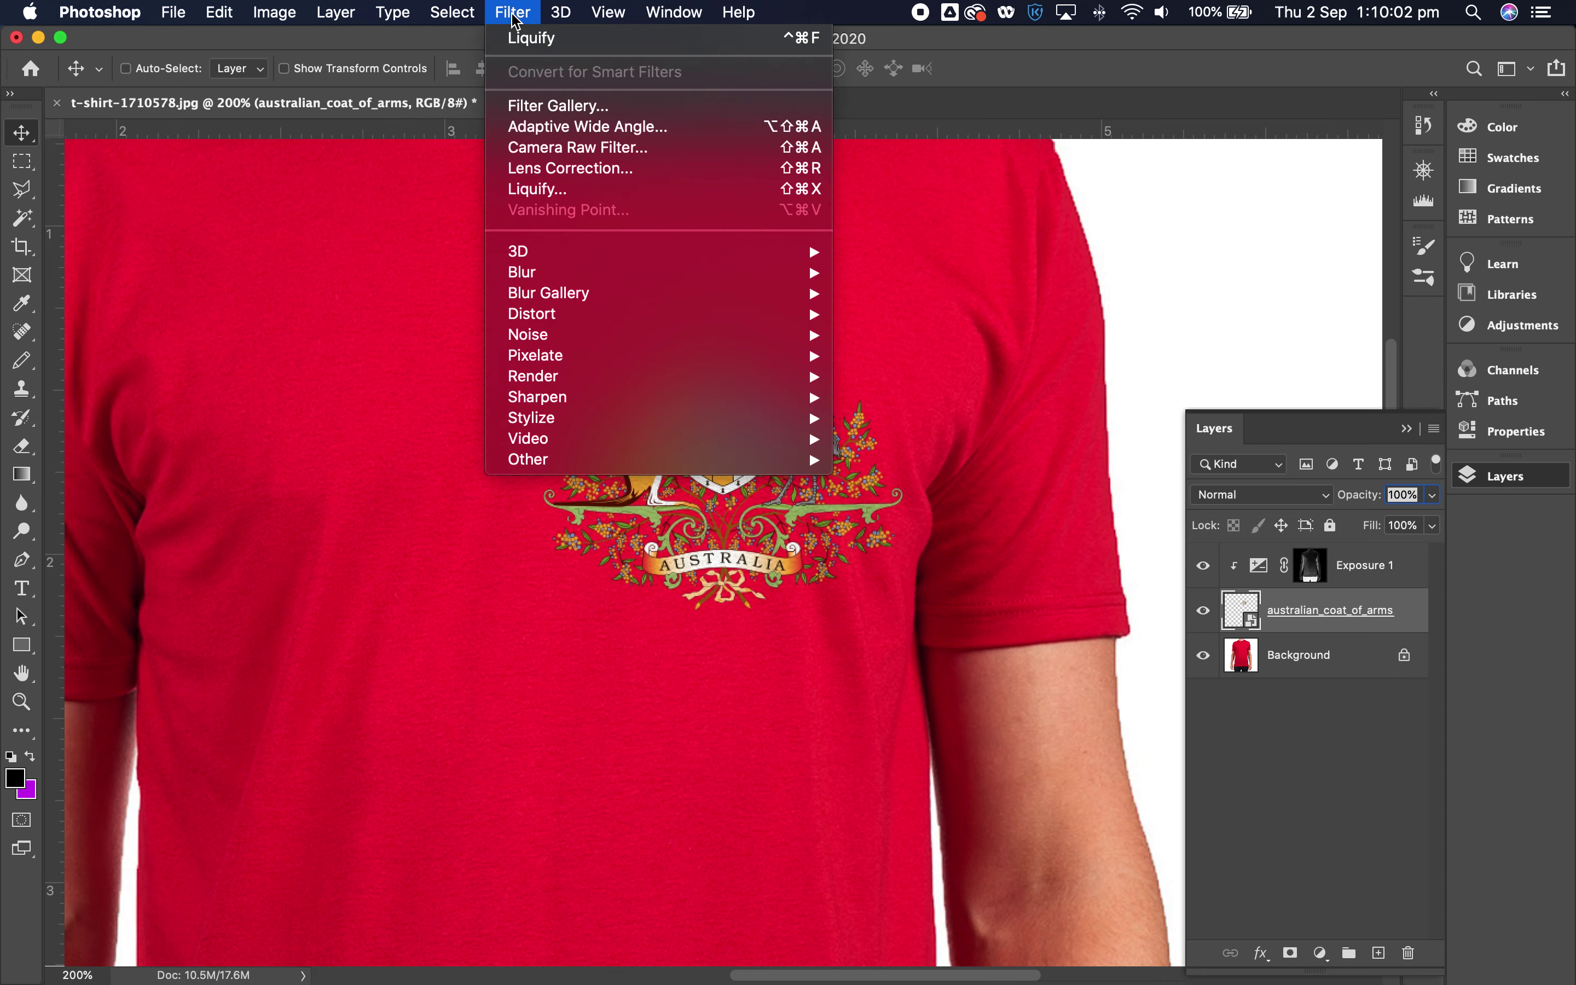
{"action": "left_click", "coordinate": [1421, 623]}
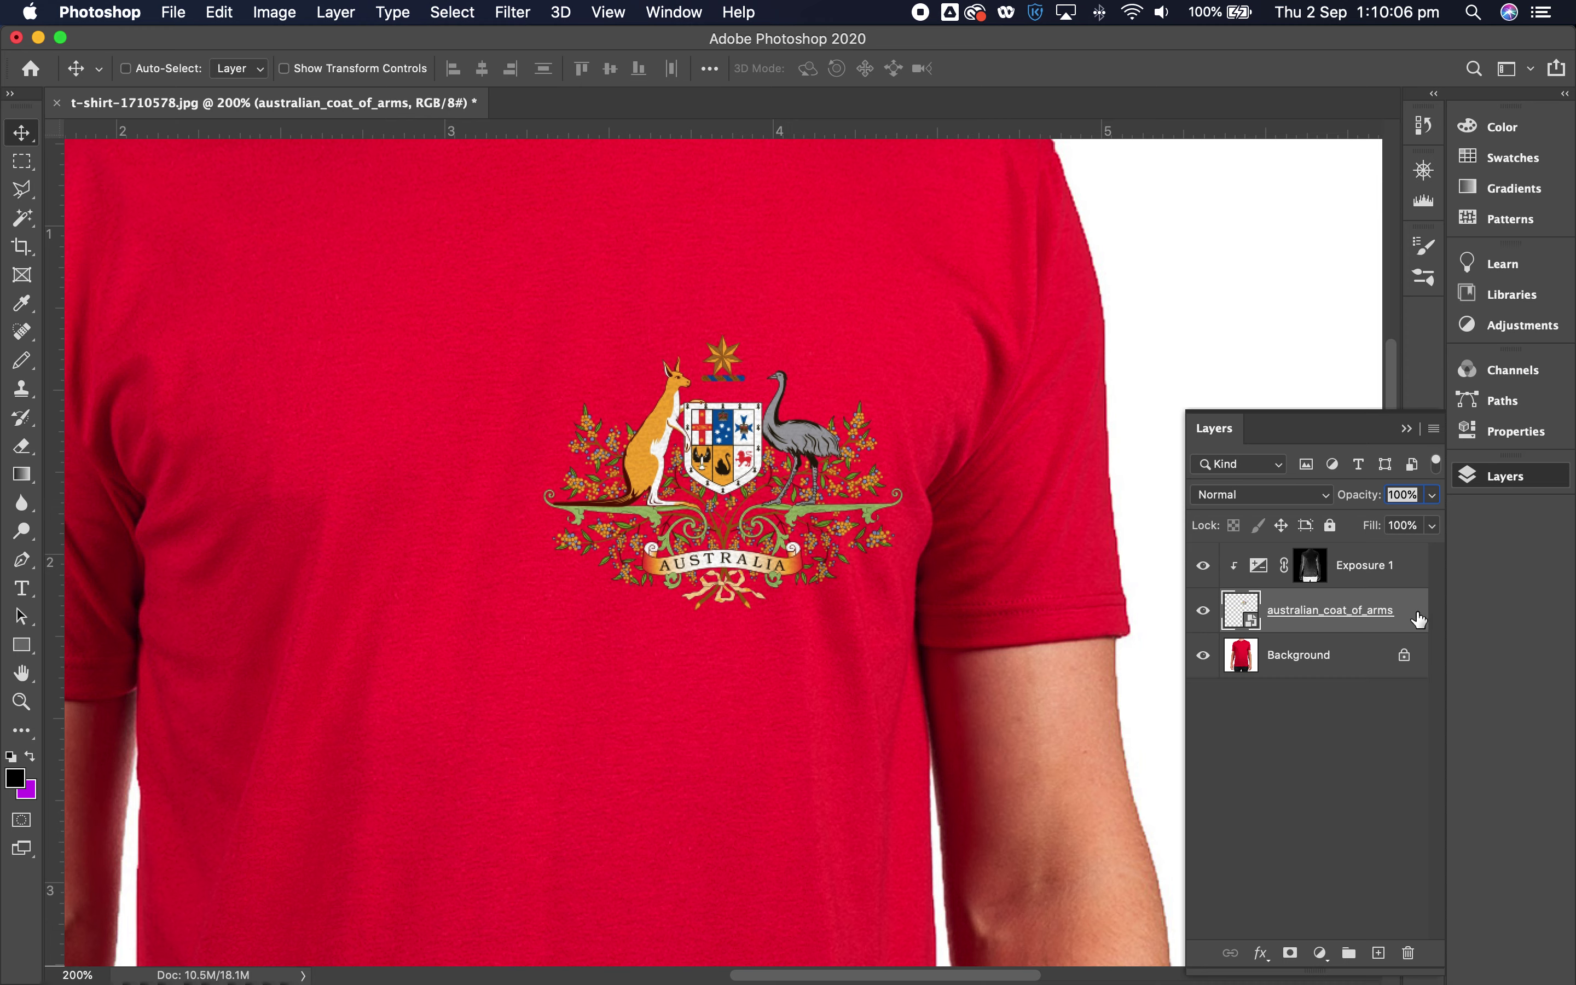
{"action": "left_click", "coordinate": [525, 17]}
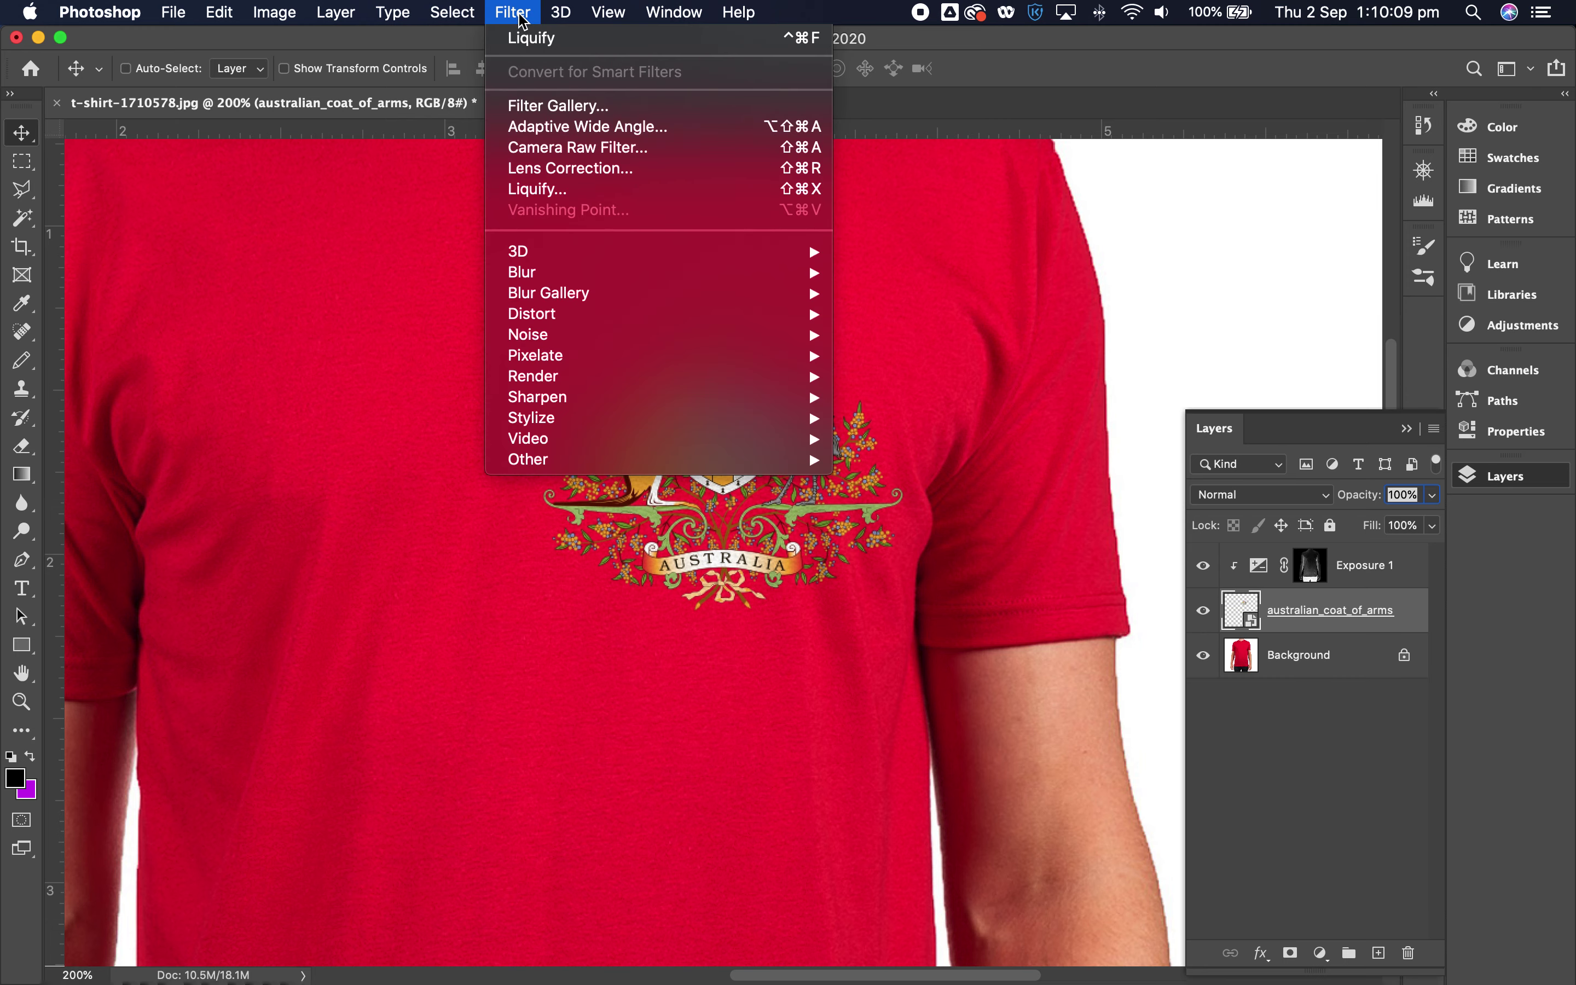
{"action": "left_click", "coordinate": [538, 189]}
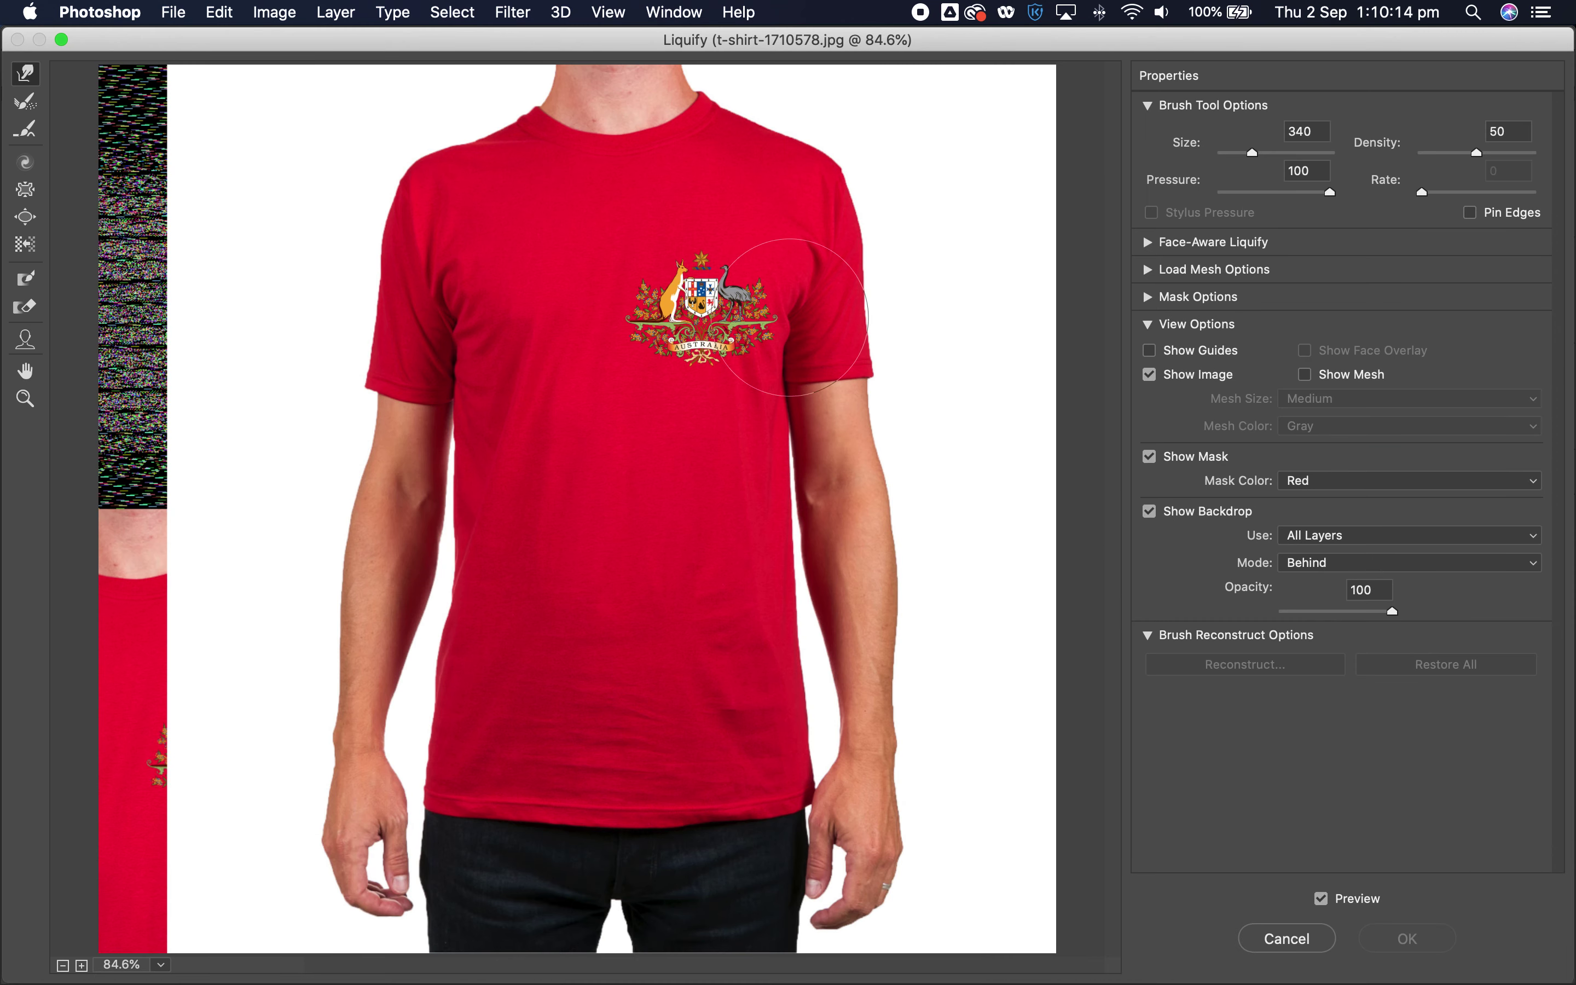
- Toggle Show Mask off and back on, and hide the shirt backdrop in Liquify
{"action": "left_click", "coordinate": [1150, 458]}
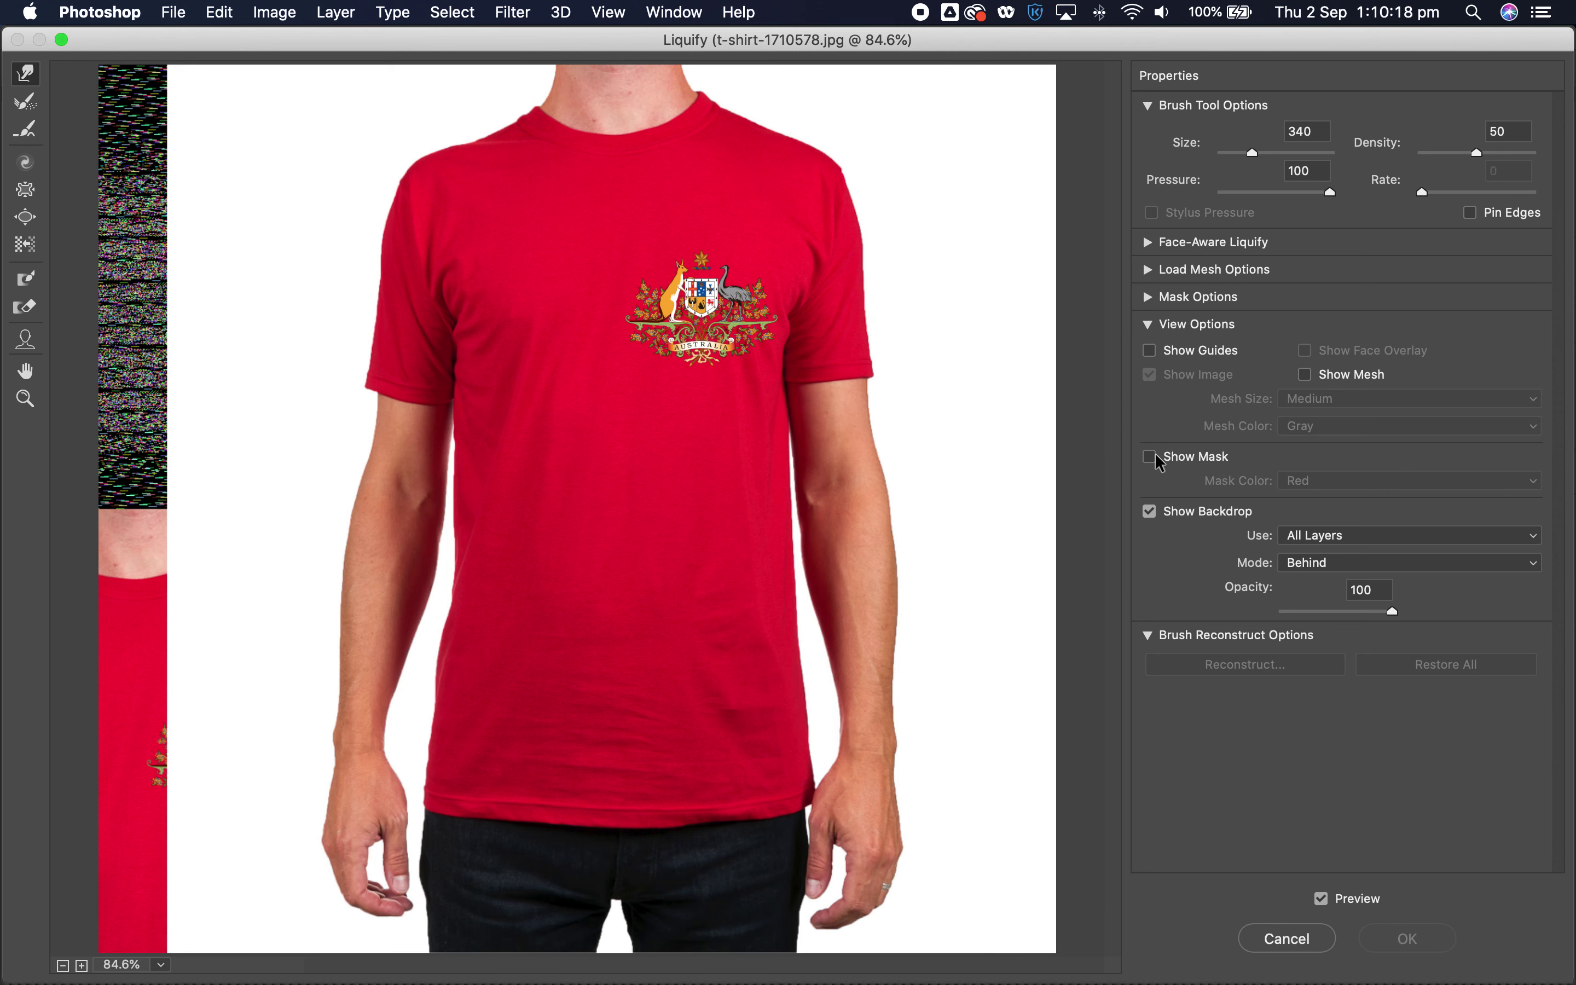
{"action": "left_click", "coordinate": [1152, 458]}
{"action": "left_click", "coordinate": [1150, 512]}
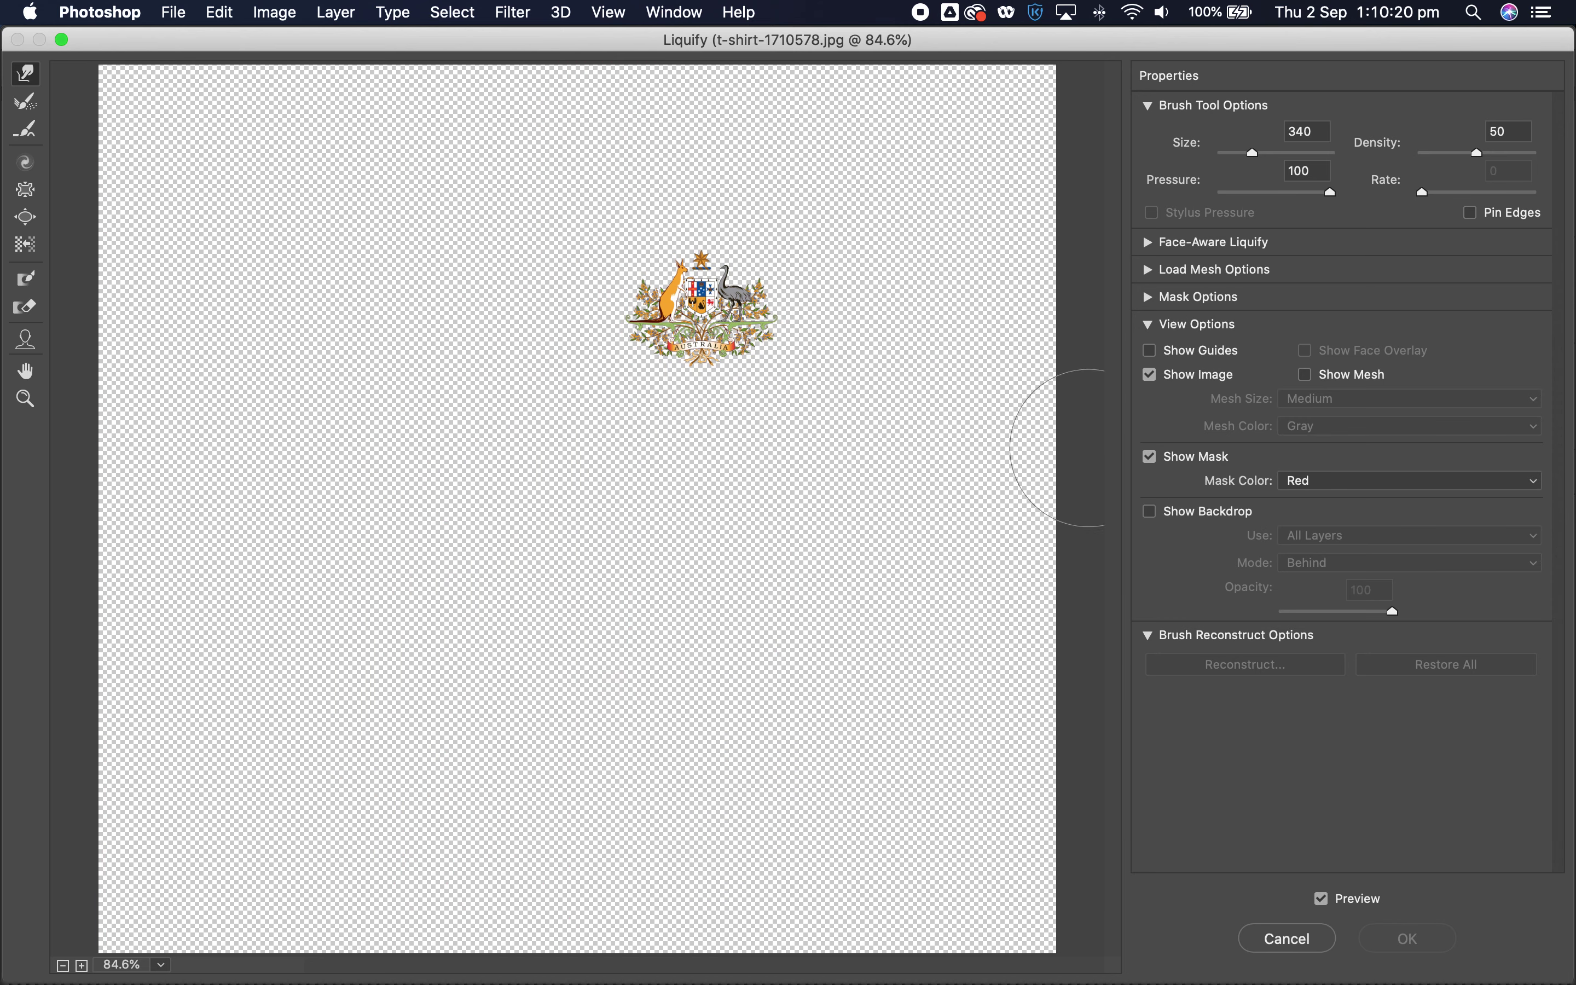
- Zoom the Liquify preview to 300% on the coat of arms, restore the backdrop, and pick Forward Warp
{"action": "key", "text": "z"}
{"action": "left_click", "coordinate": [765, 329]}
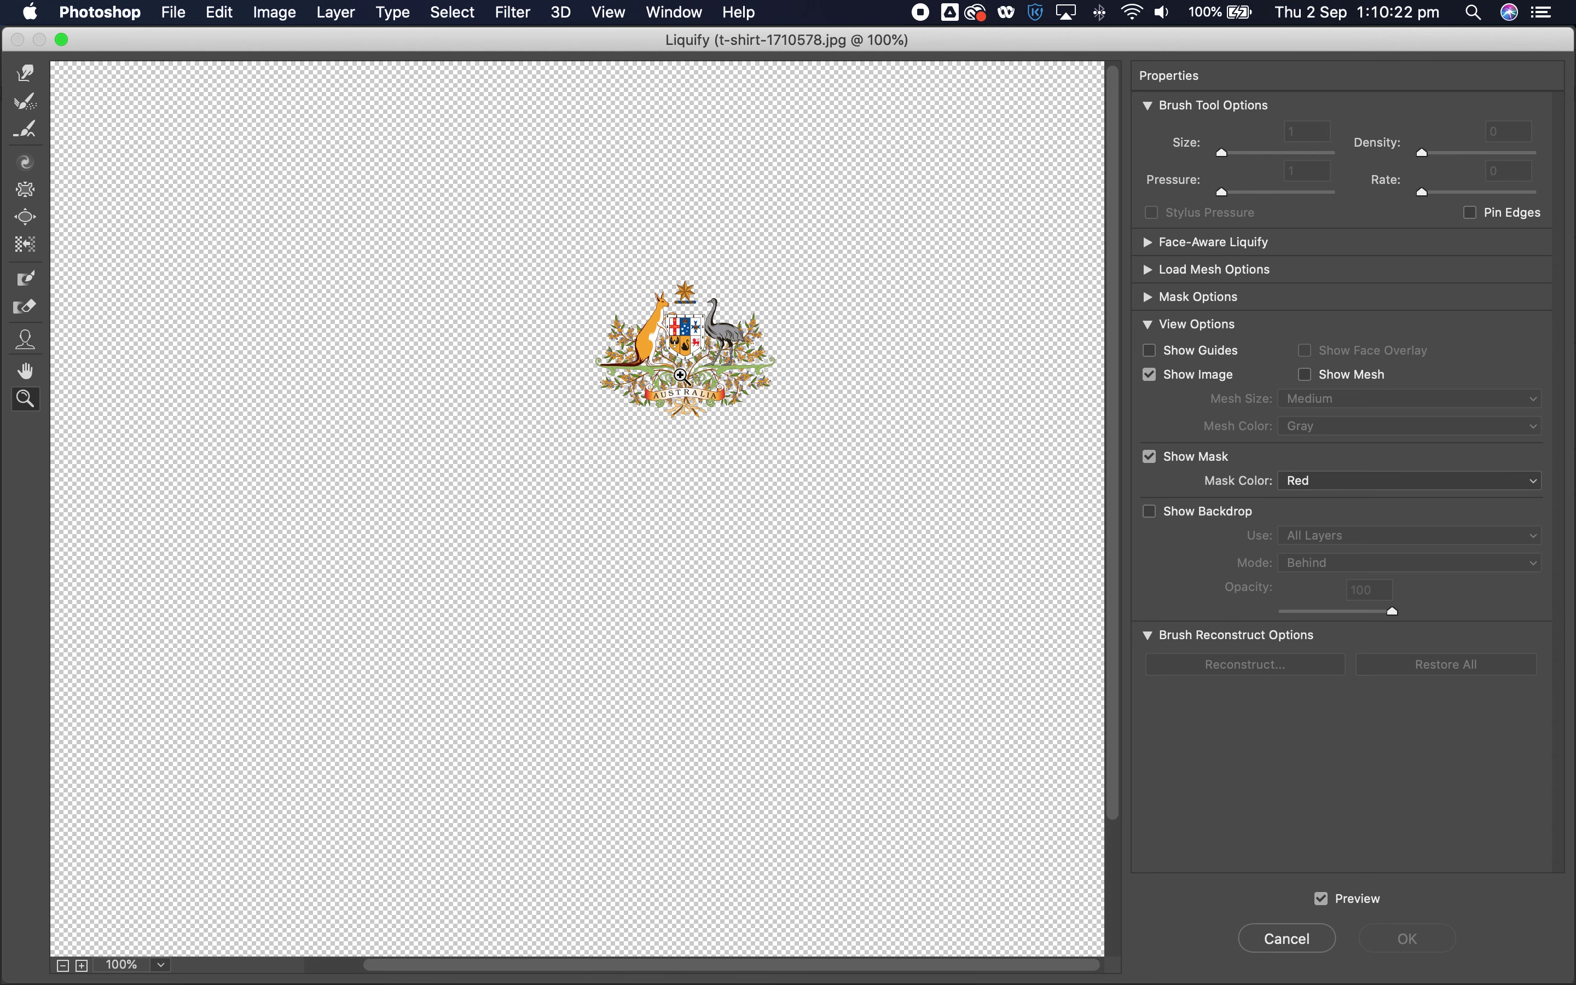
{"action": "left_click", "coordinate": [682, 377]}
{"action": "left_click", "coordinate": [576, 541]}
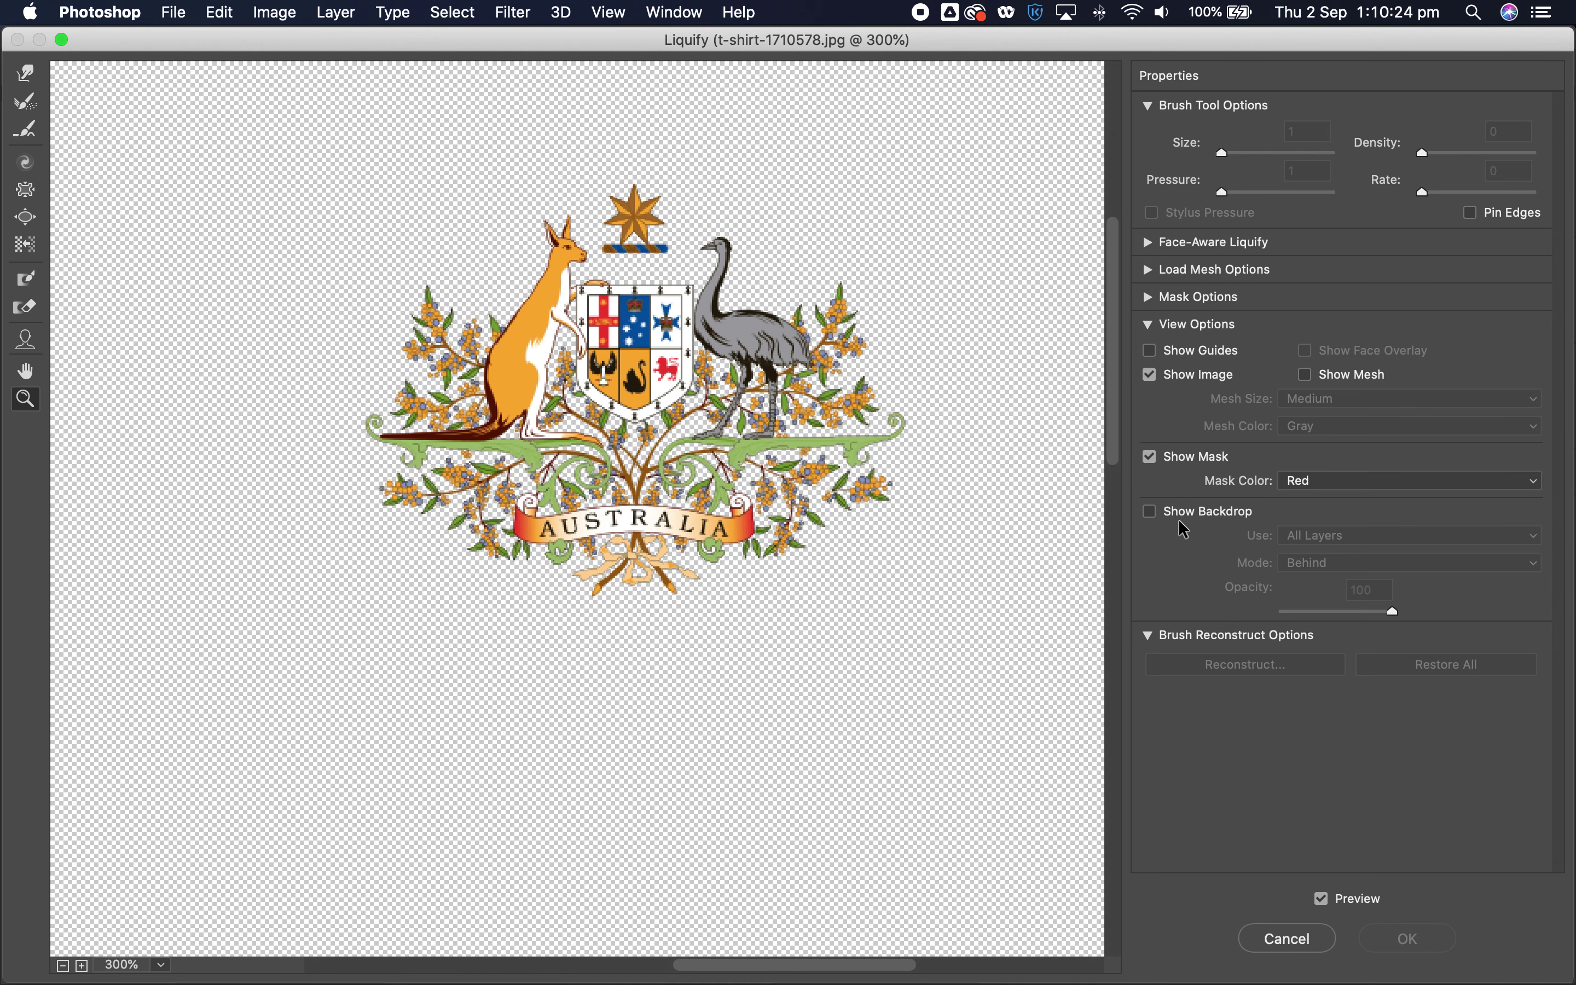
{"action": "left_click", "coordinate": [1150, 512]}
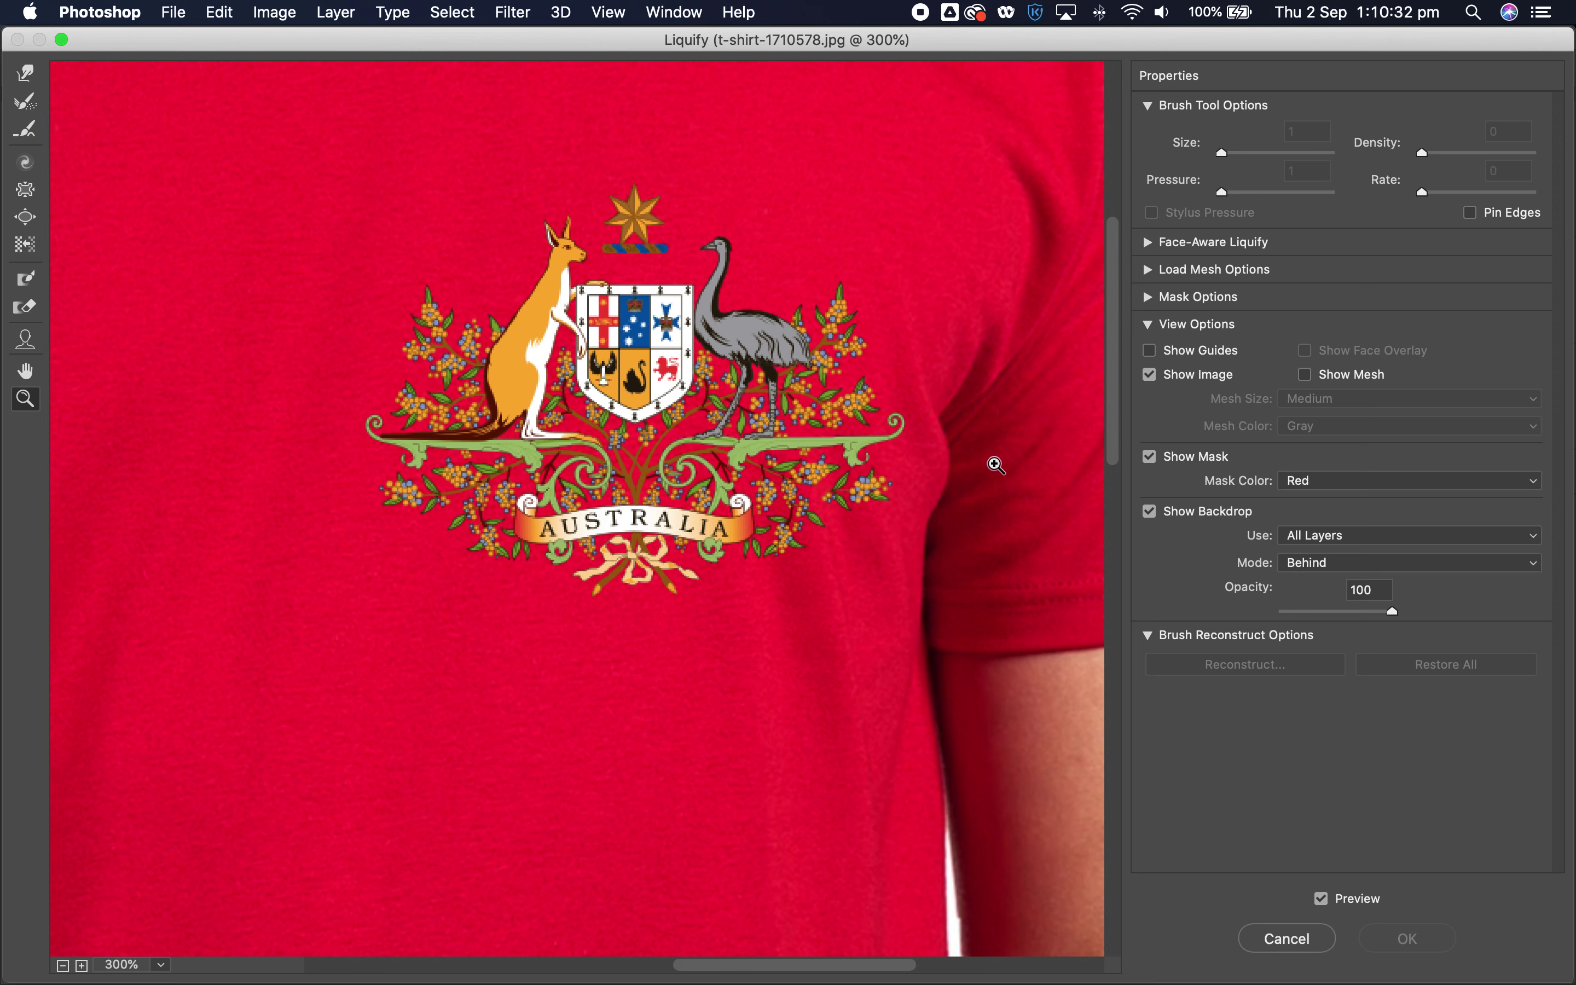
{"action": "left_click", "coordinate": [25, 73]}
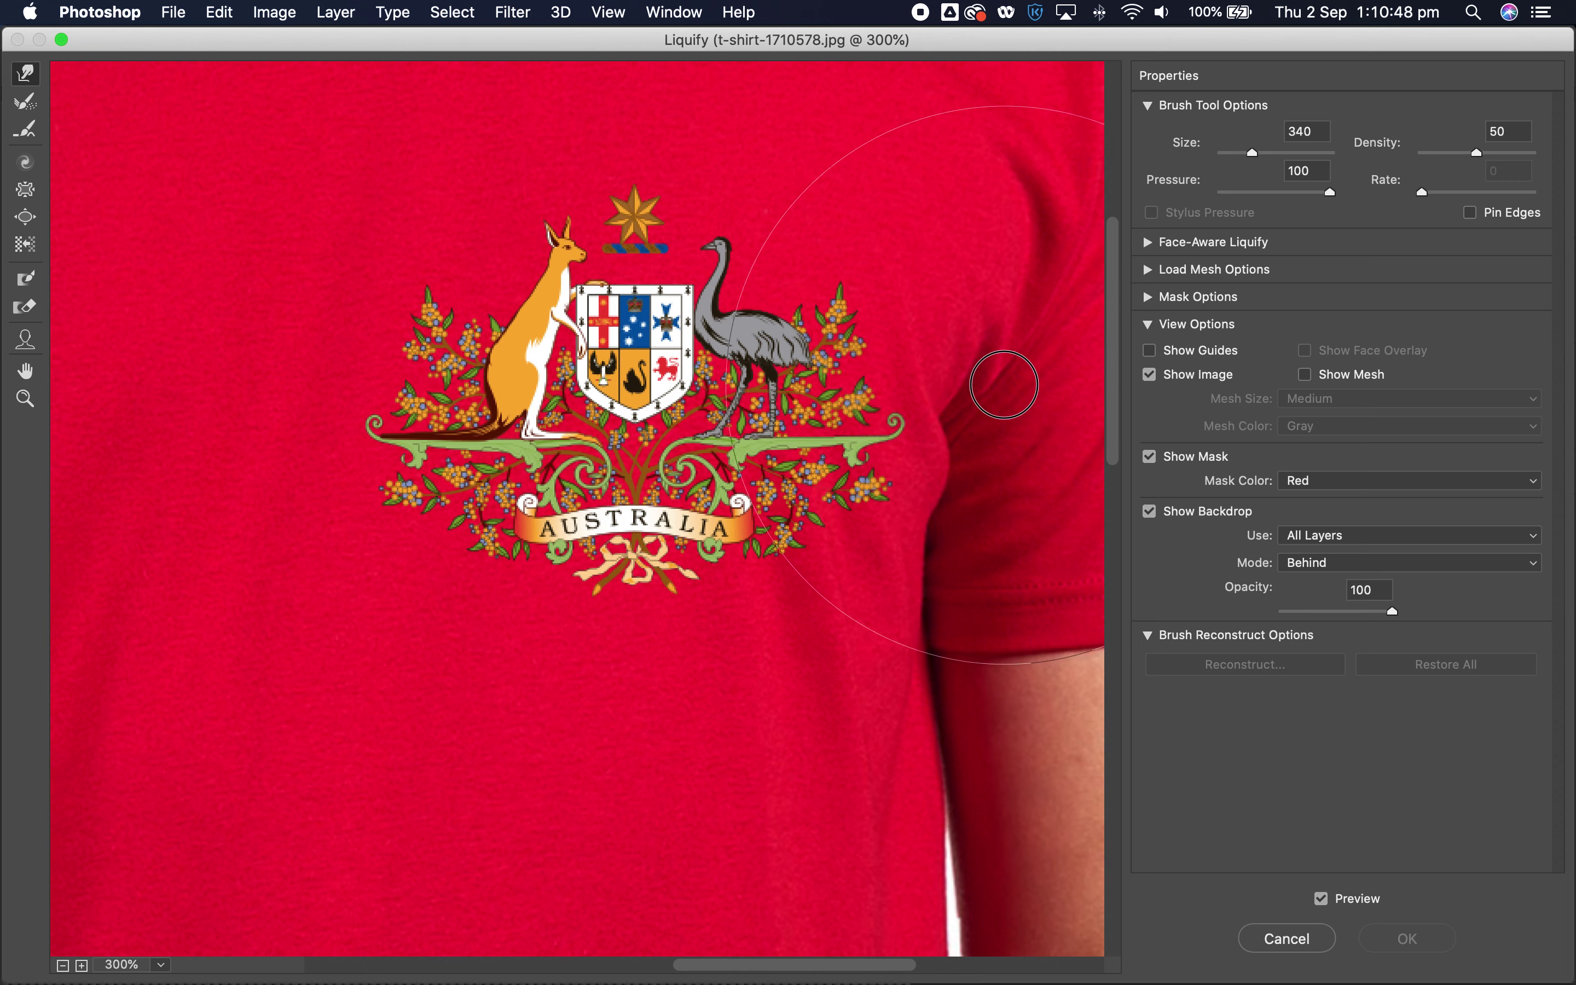
- Push the emu-side wattle inward and apply Liquify as a smart filter
{"action": "left_click_drag", "start_coordinate": [1003, 384], "coordinate": [951, 398]}
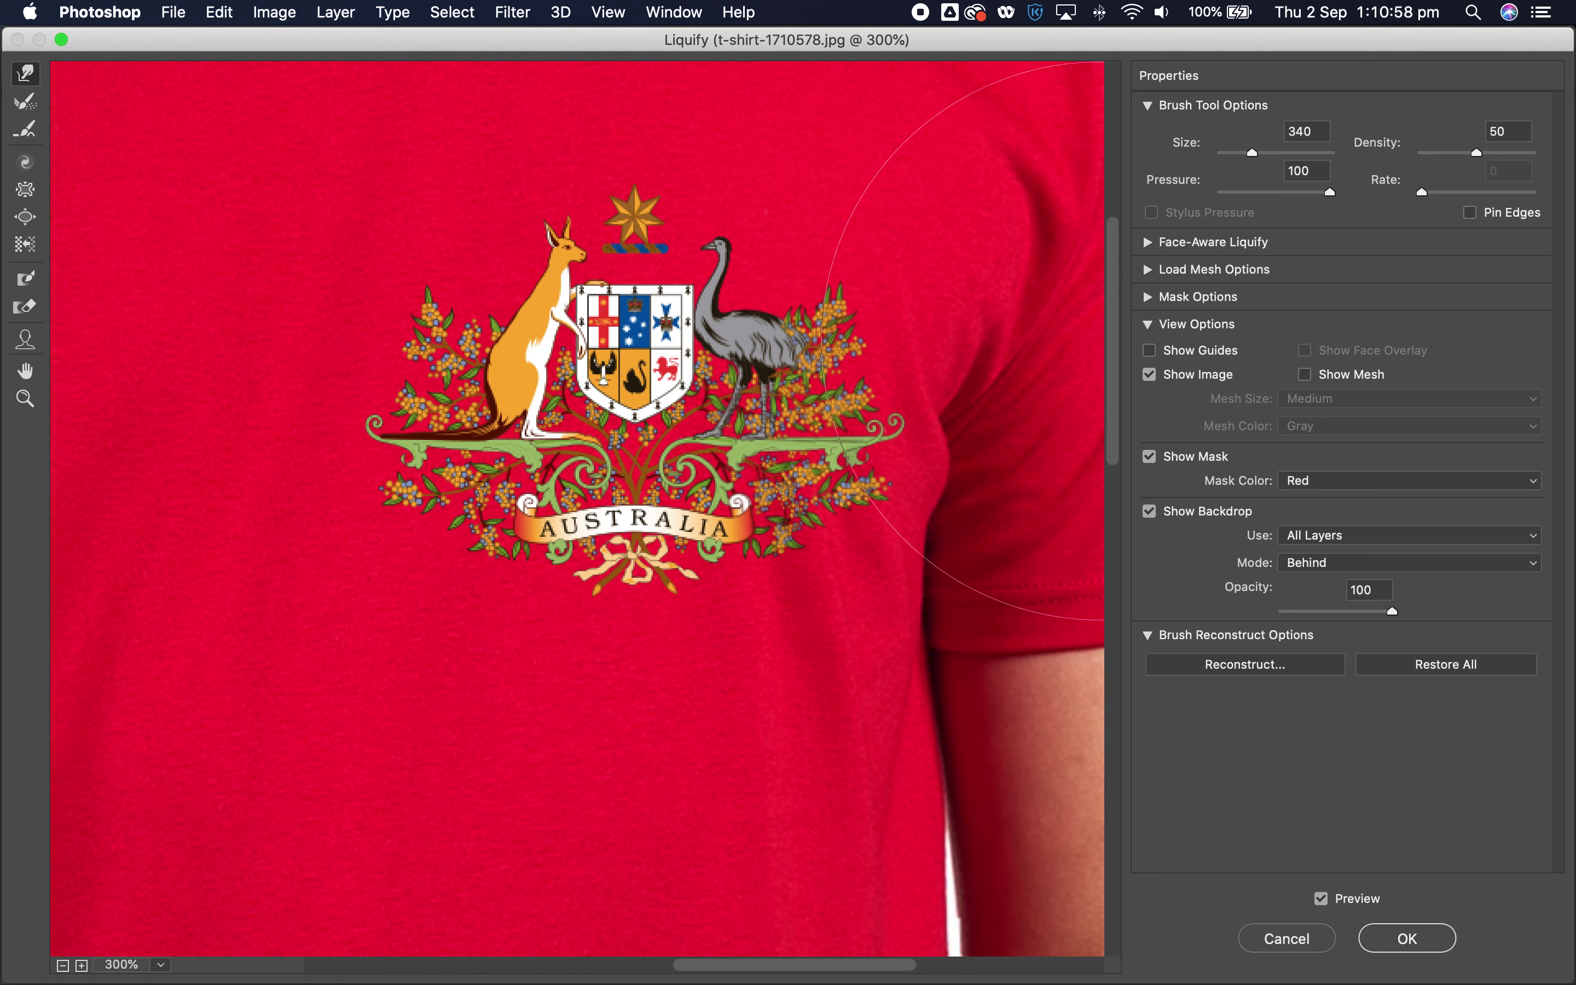
{"action": "left_click_drag", "start_coordinate": [1073, 341], "coordinate": [936, 360]}
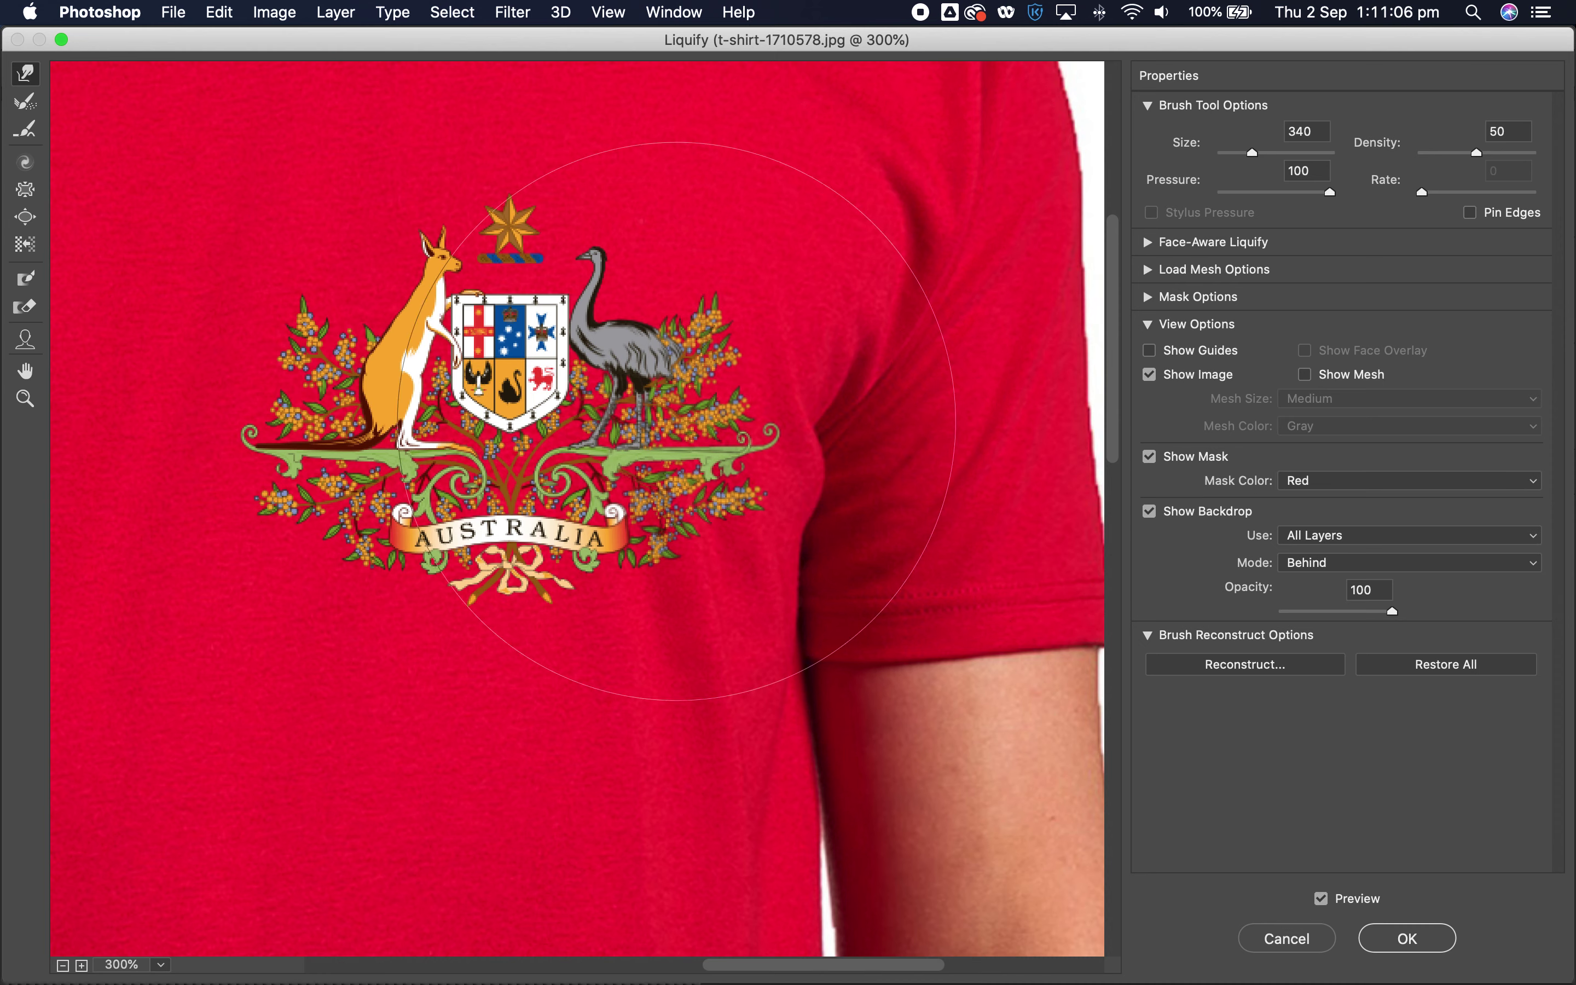
{"action": "scroll", "coordinate": [313, 228], "scroll_direction": "left", "scroll_amount": 8}
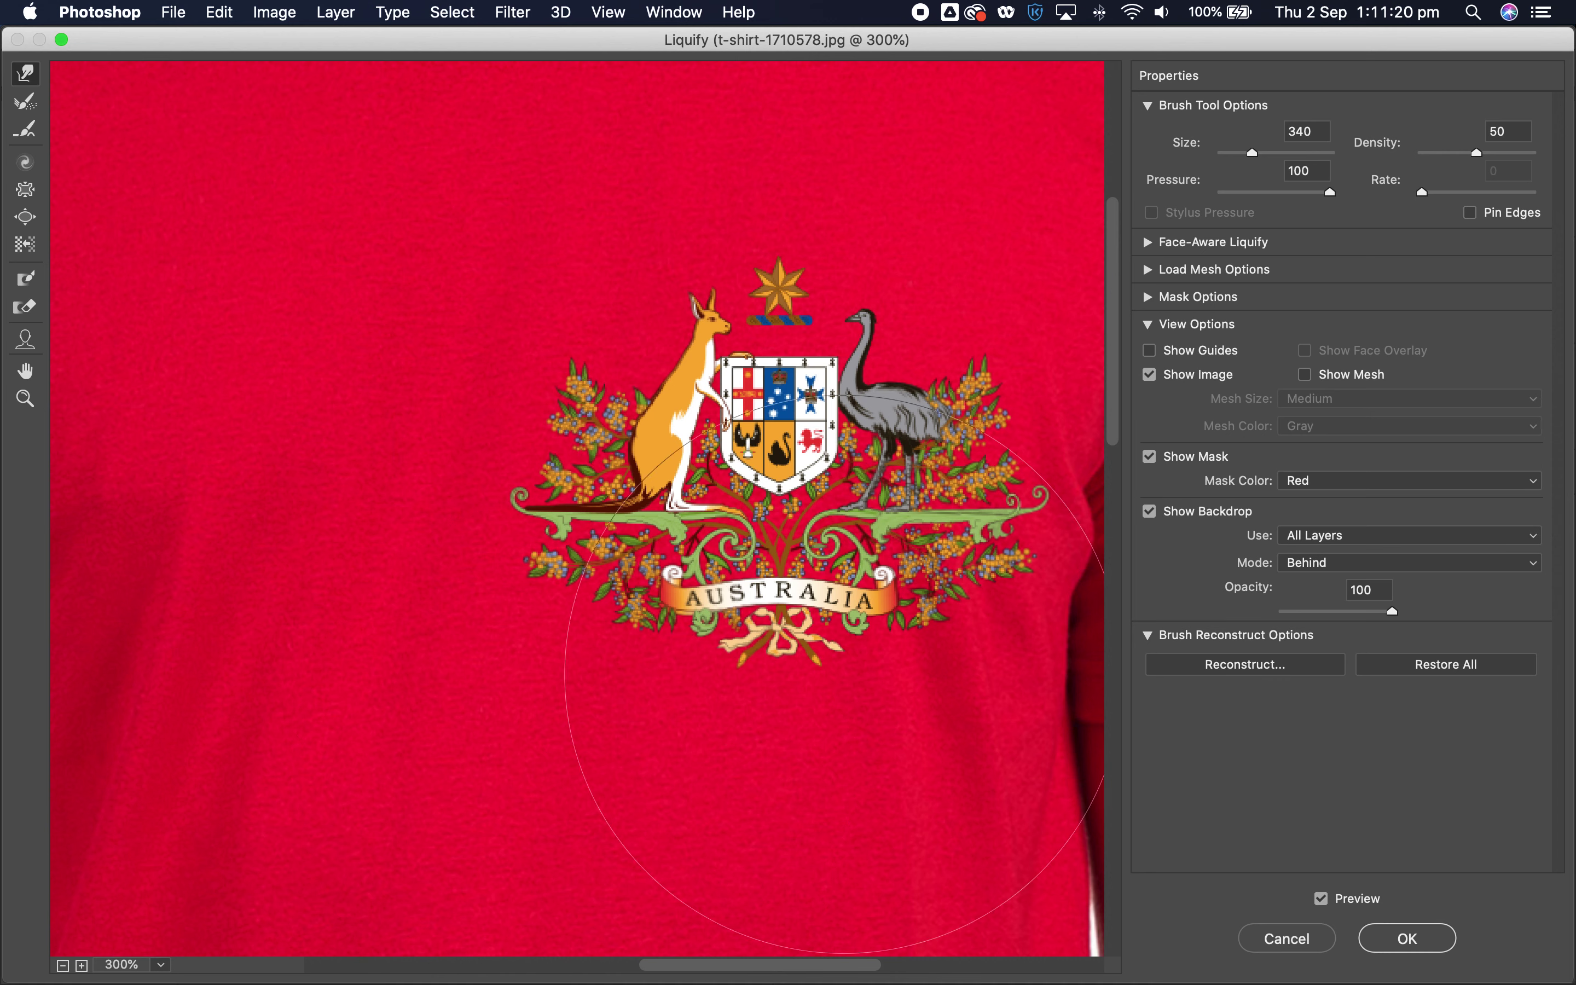
{"action": "left_click", "coordinate": [1403, 938]}
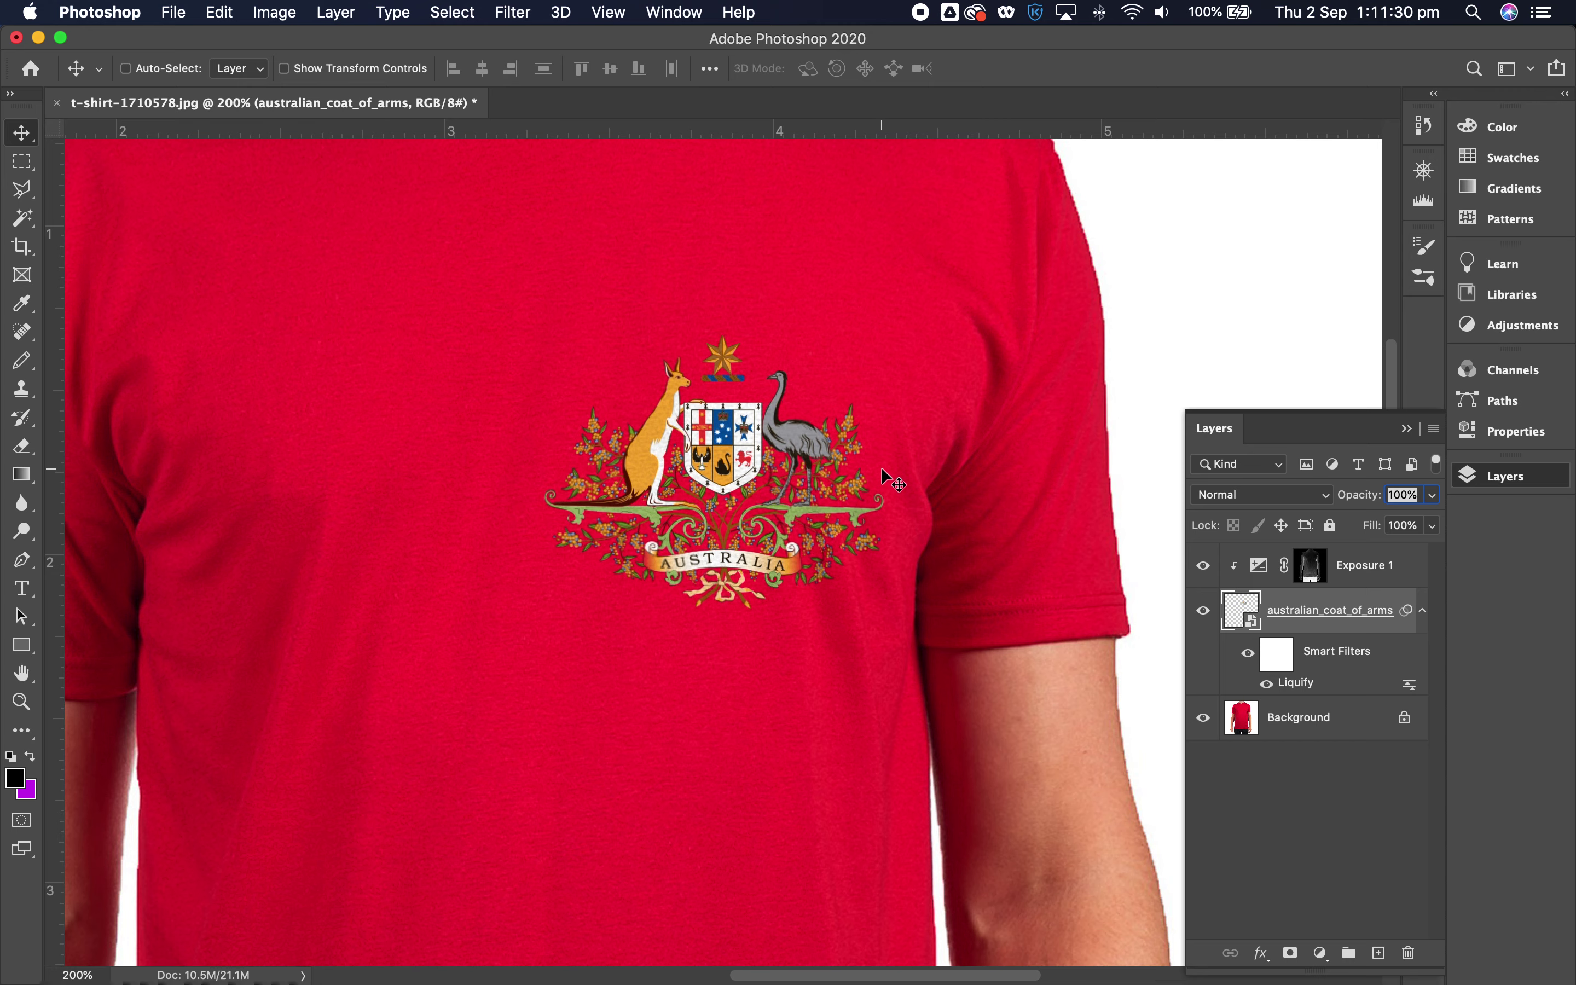
{"action": "key", "text": "z"}
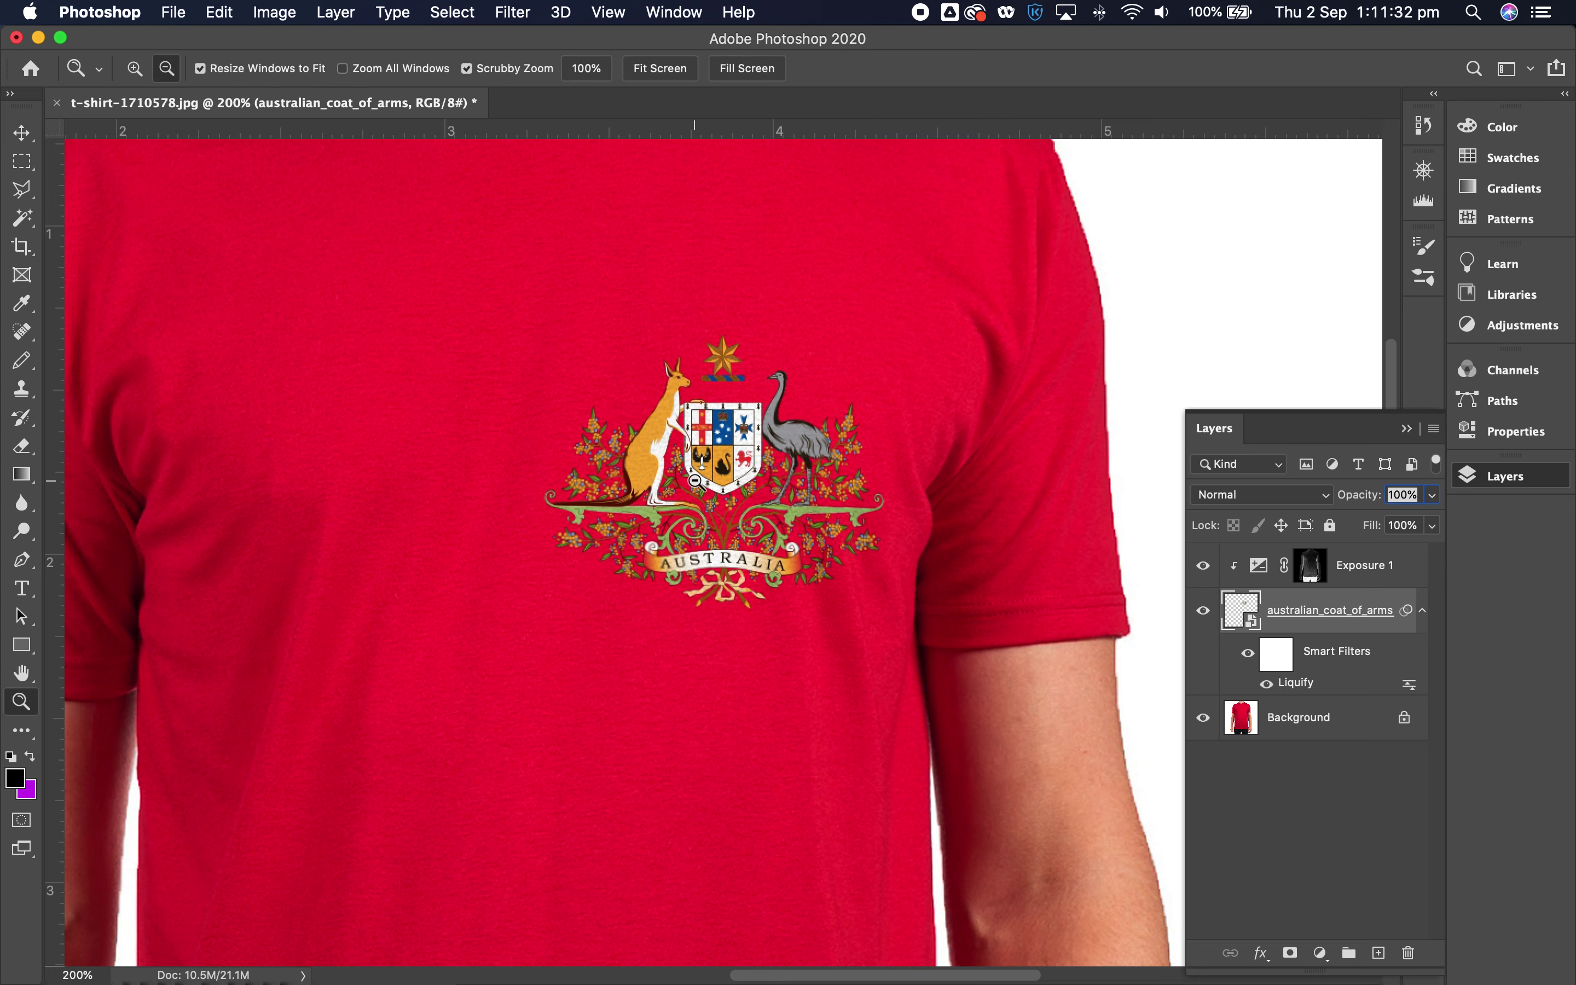
{"action": "left_click", "coordinate": [736, 487], "text": "alt"}
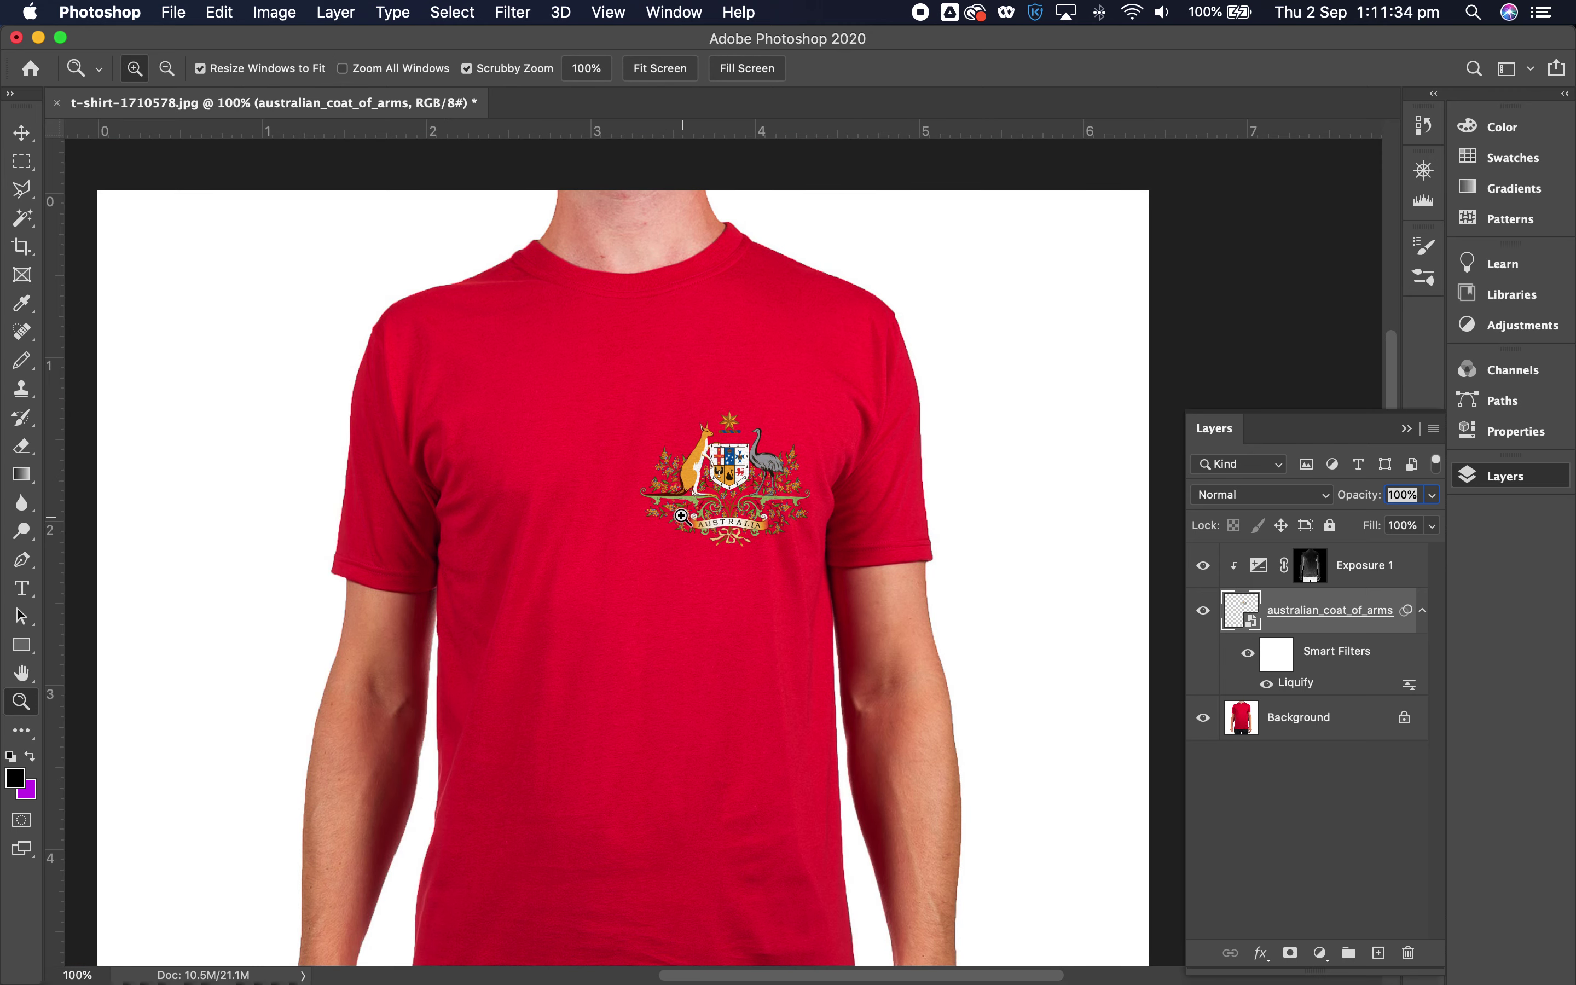
{"action": "left_click", "coordinate": [754, 512]}
{"action": "left_click", "coordinate": [754, 511]}
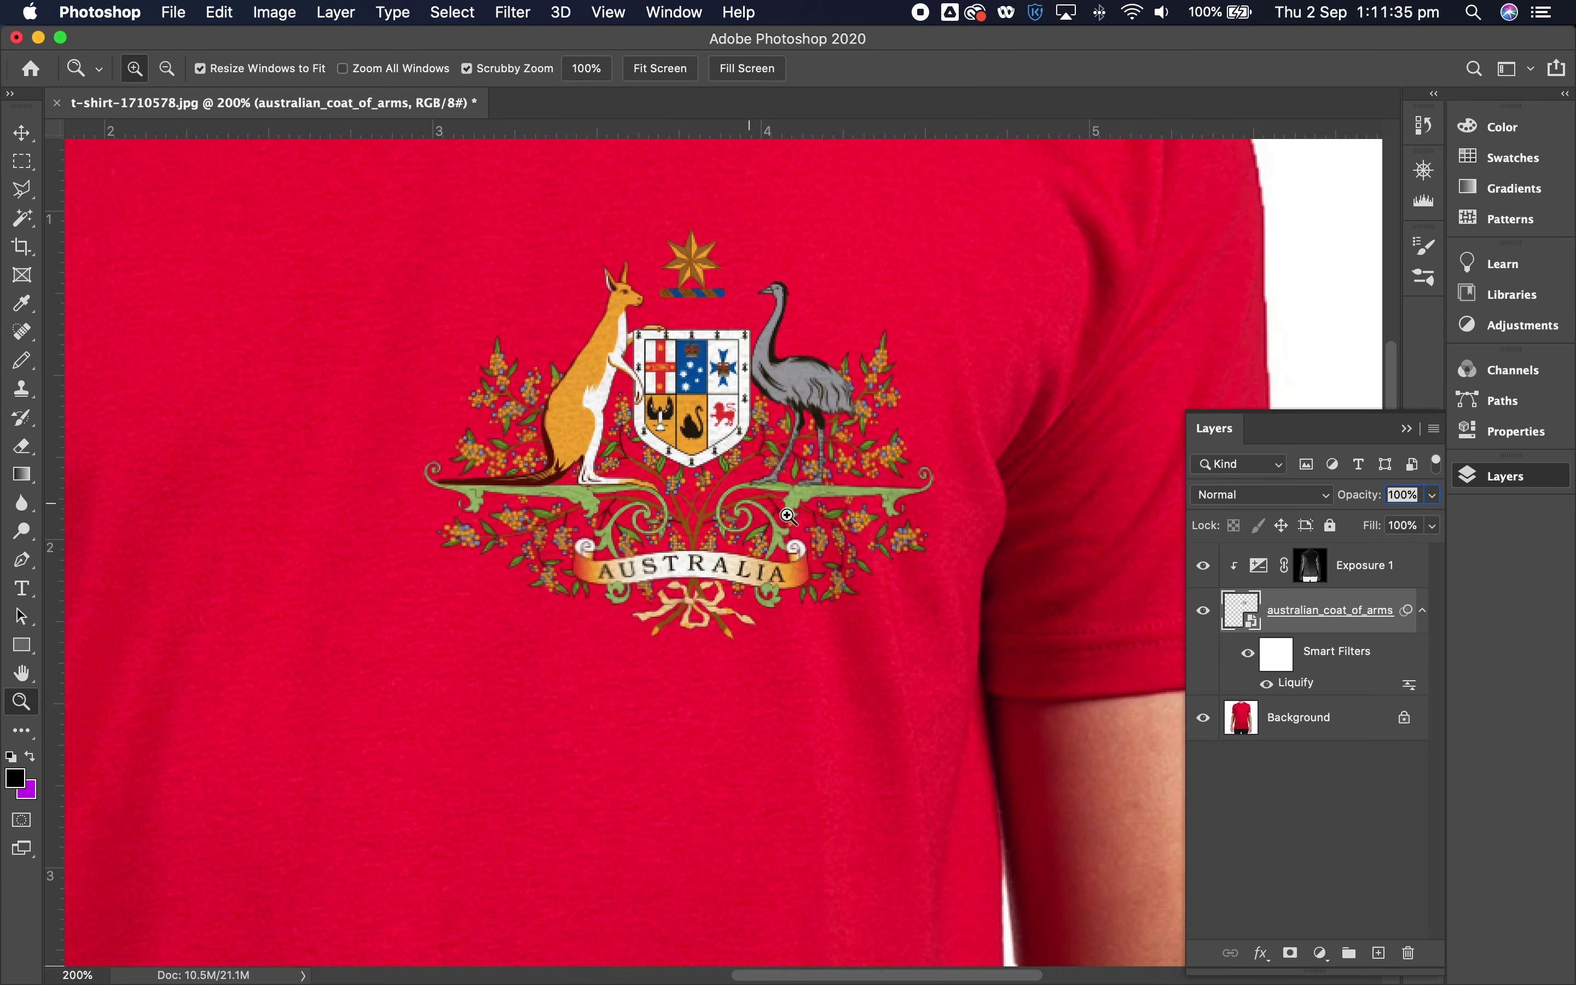
{"action": "left_click", "coordinate": [834, 514]}
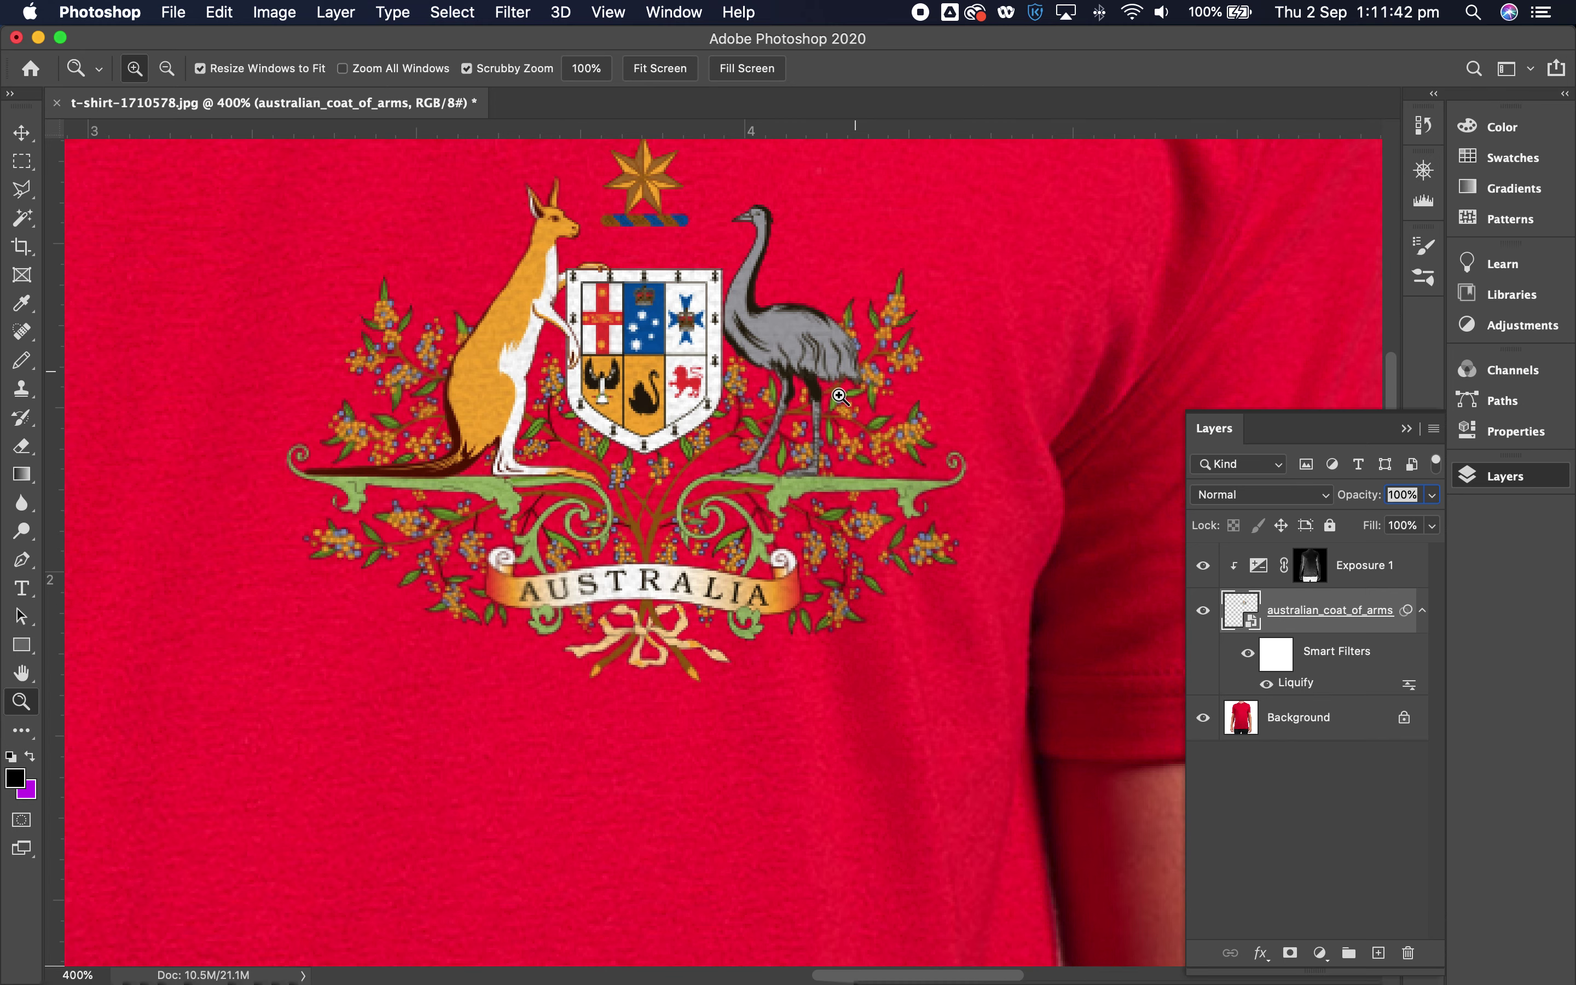
{"action": "left_click", "coordinate": [822, 436], "text": "alt"}
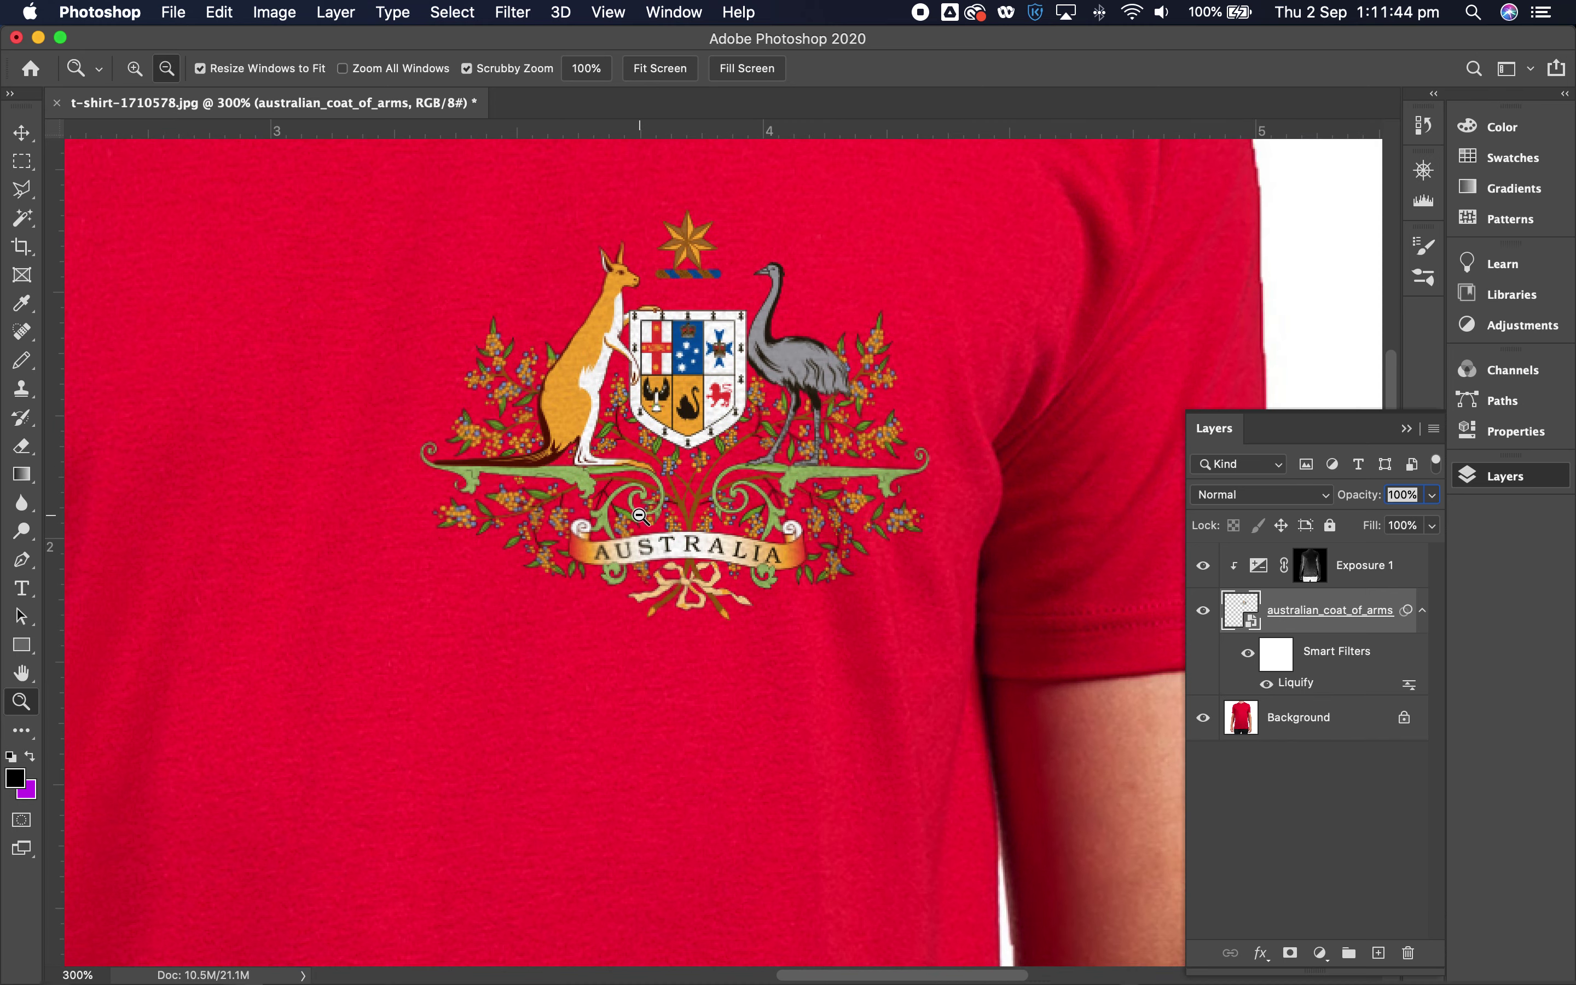
{"action": "left_click", "coordinate": [760, 469], "text": "alt"}
{"action": "left_click", "coordinate": [641, 517], "text": "alt"}
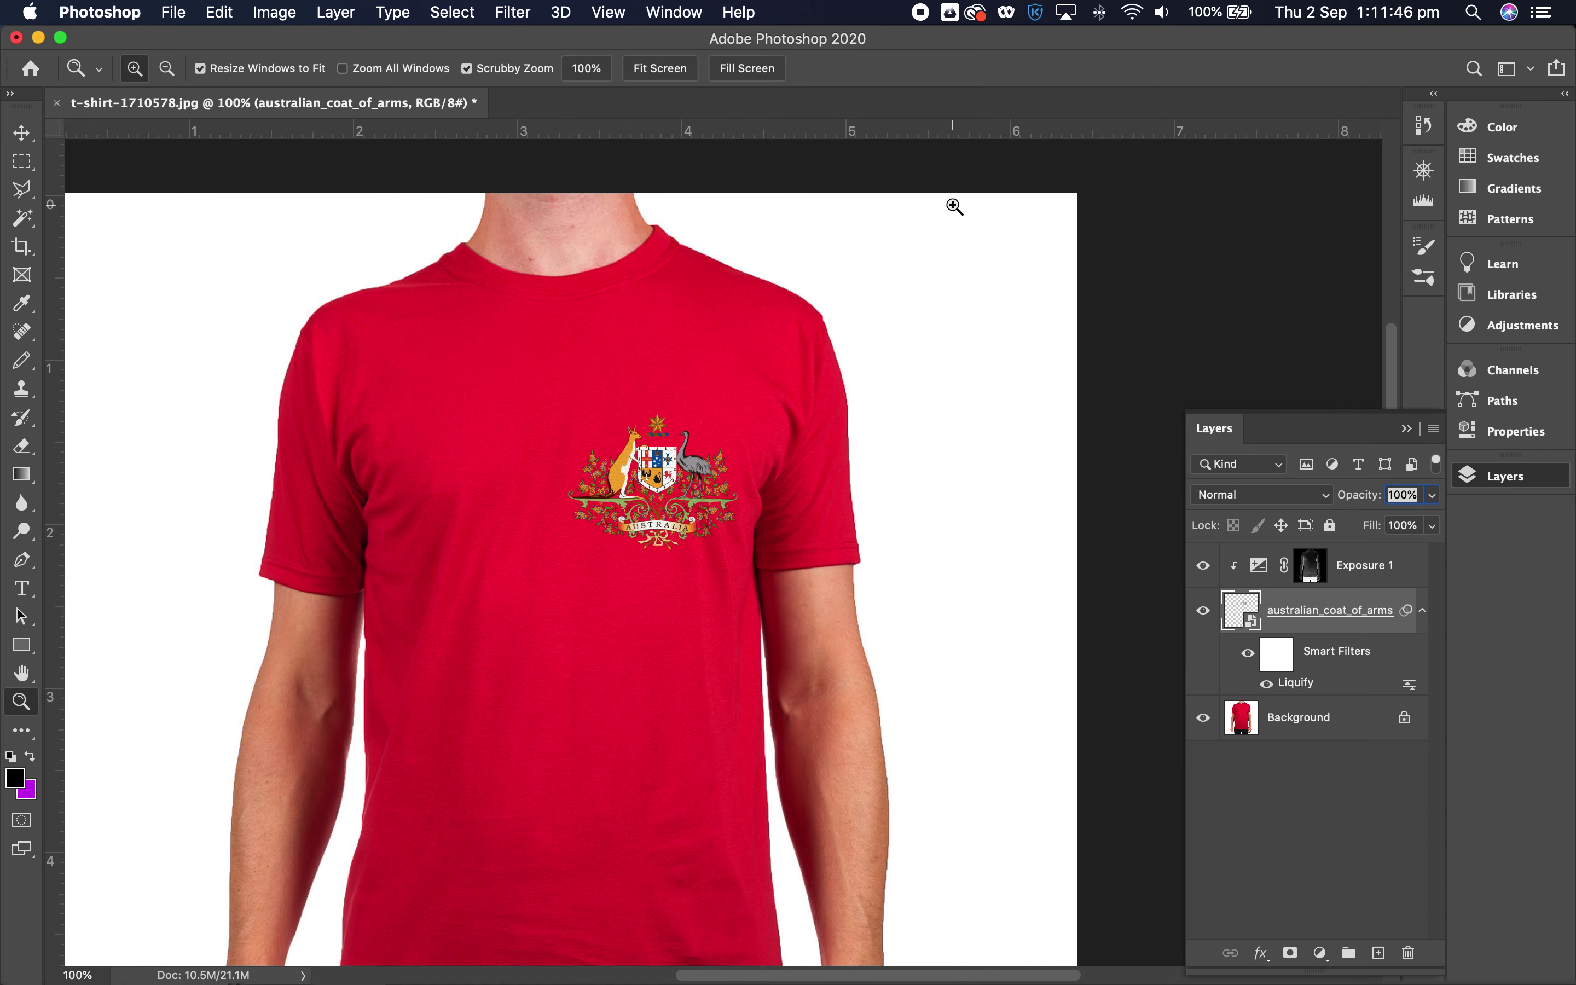